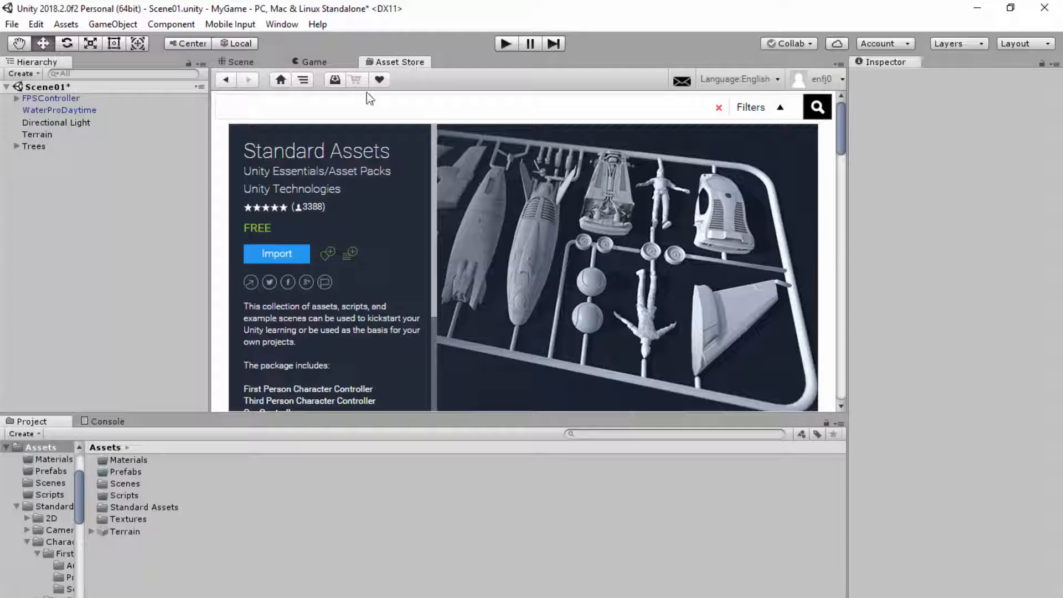
# Search the Asset Store for "windmill" from its home page and limit the results to free assets only.
pyautogui.click(281, 83)
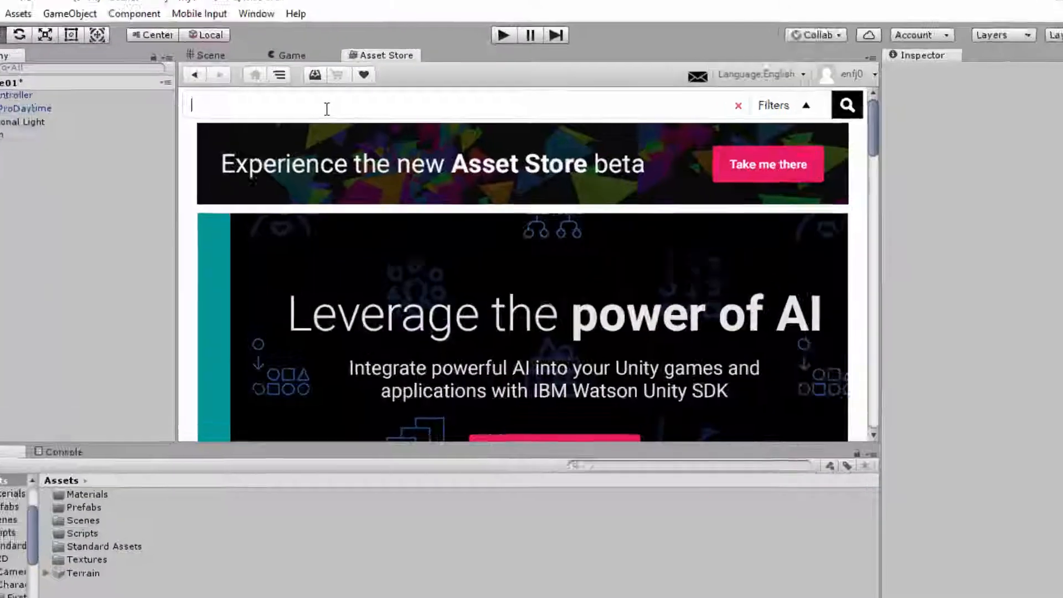
pyautogui.write('windmill')
pyautogui.press('Return')
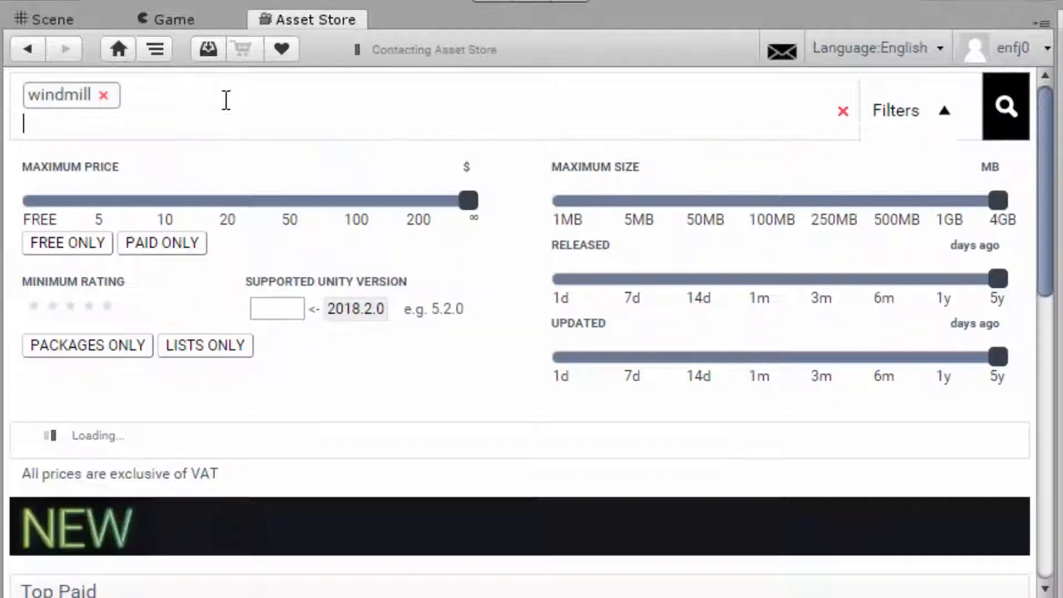
pyautogui.scroll(-10, 603, 420)
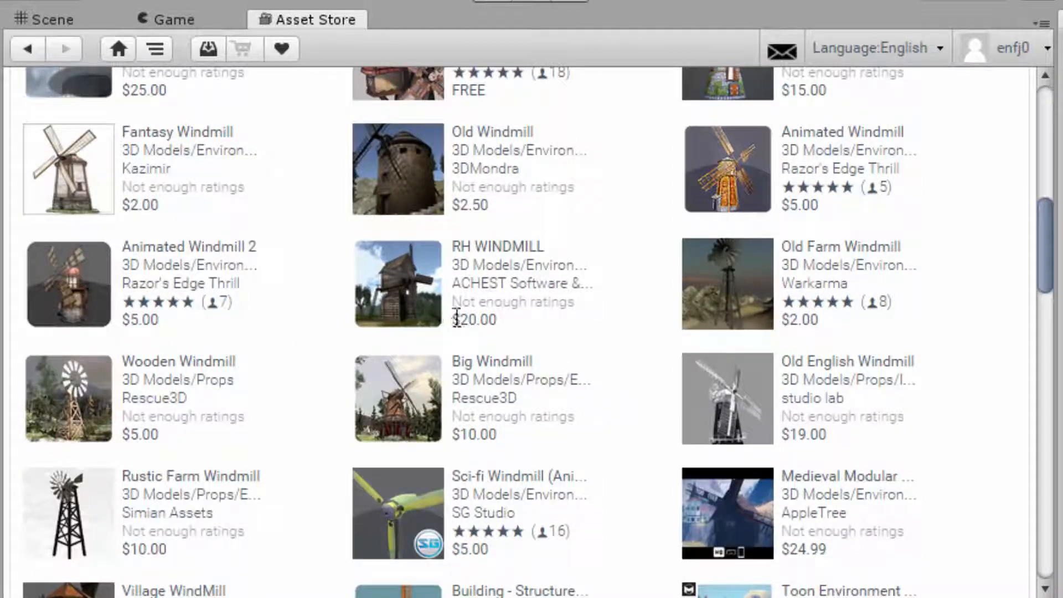
pyautogui.scroll(4, 554, 396)
pyautogui.scroll(5, 554, 396)
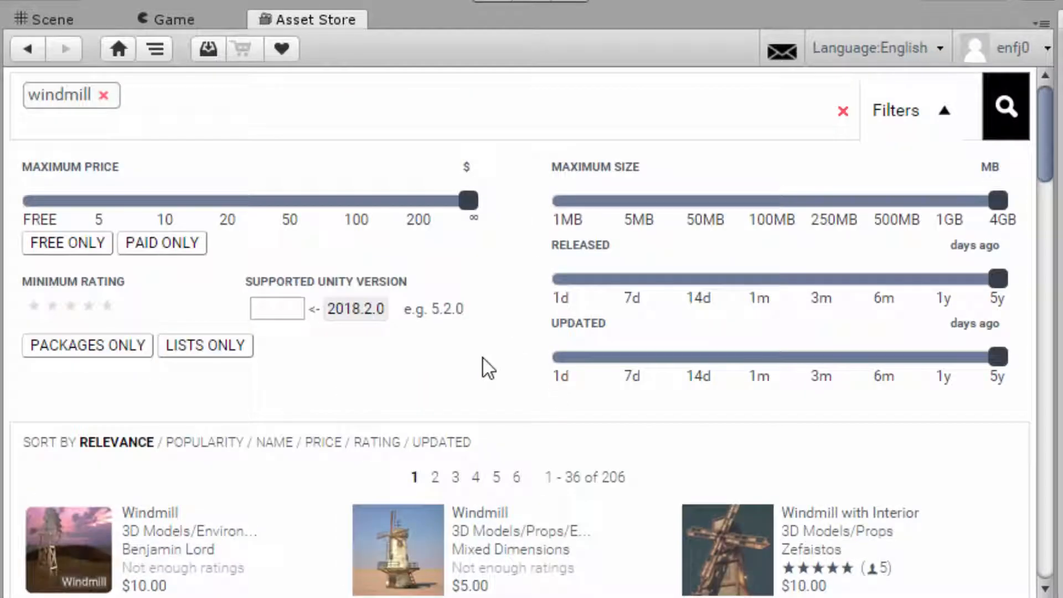
pyautogui.click(71, 248)
pyautogui.scroll(-4, 417, 353)
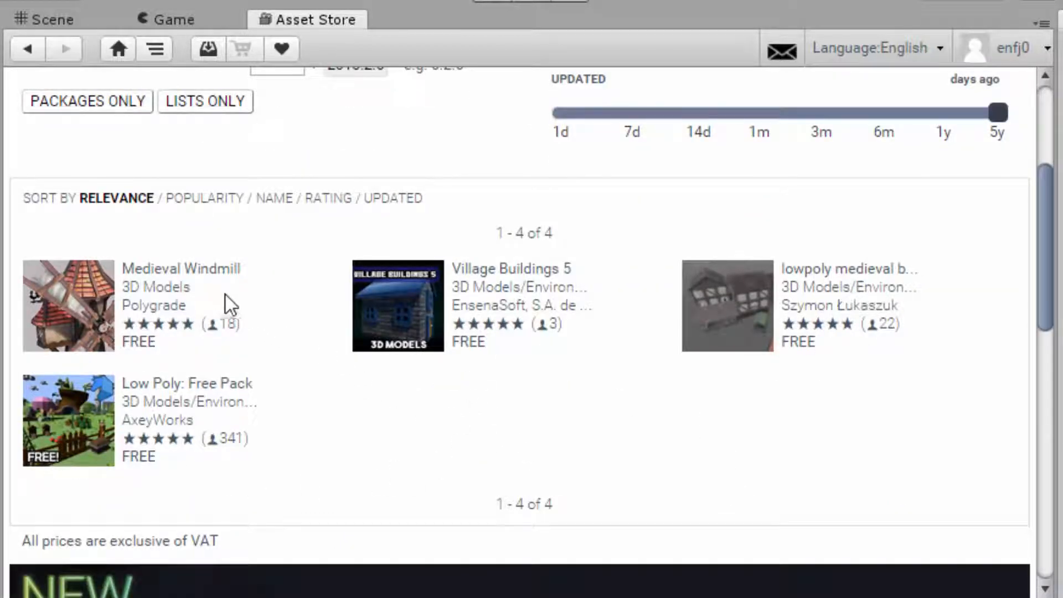
# Download the free Medieval Windmill package by Polygrade and import all of its contents into the project.
pyautogui.click(188, 271)
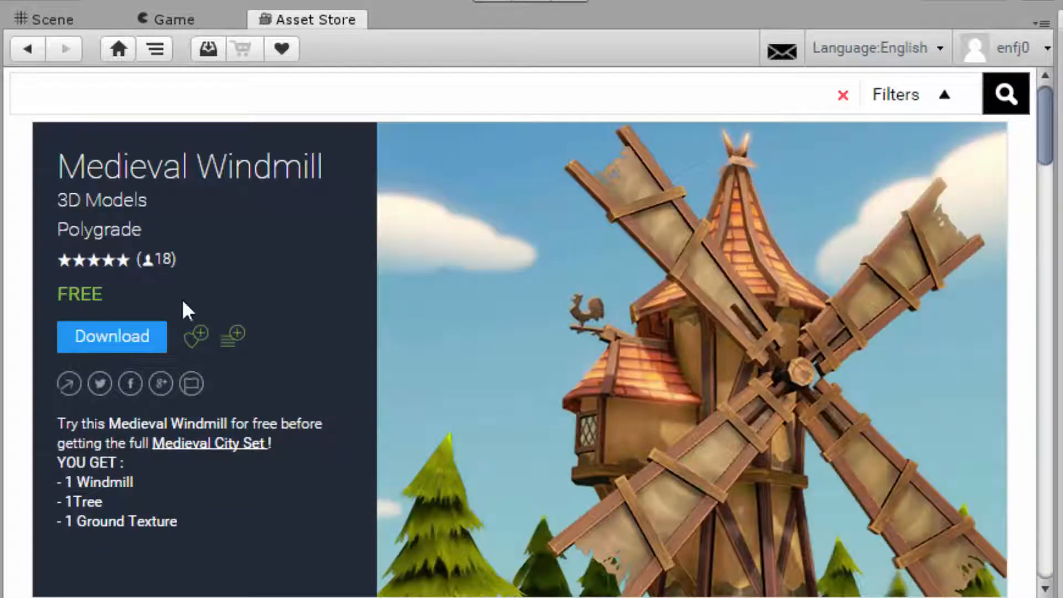
pyautogui.click(130, 345)
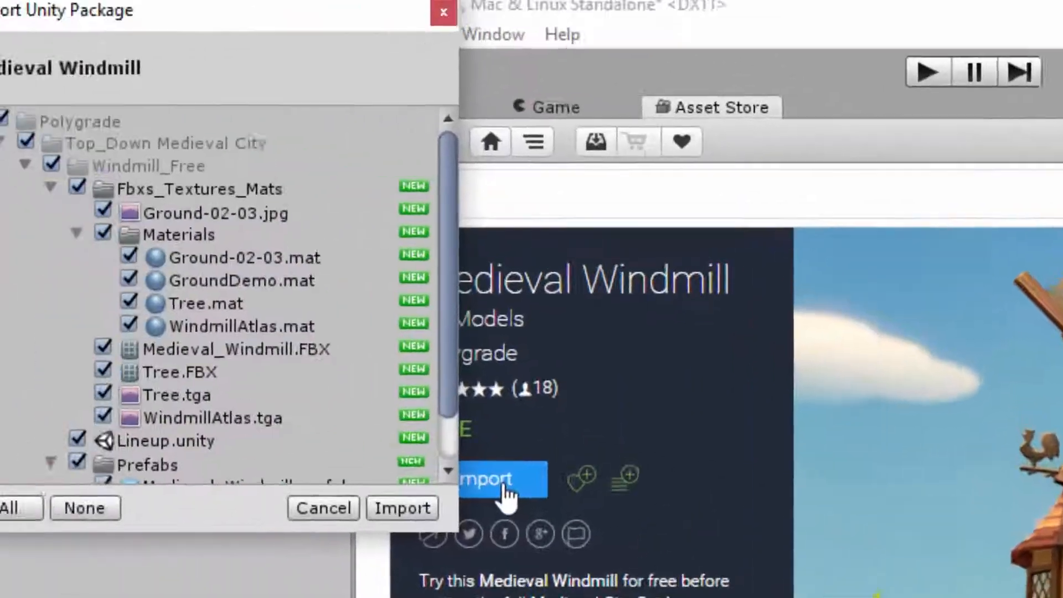
pyautogui.scroll(-3, 199, 364)
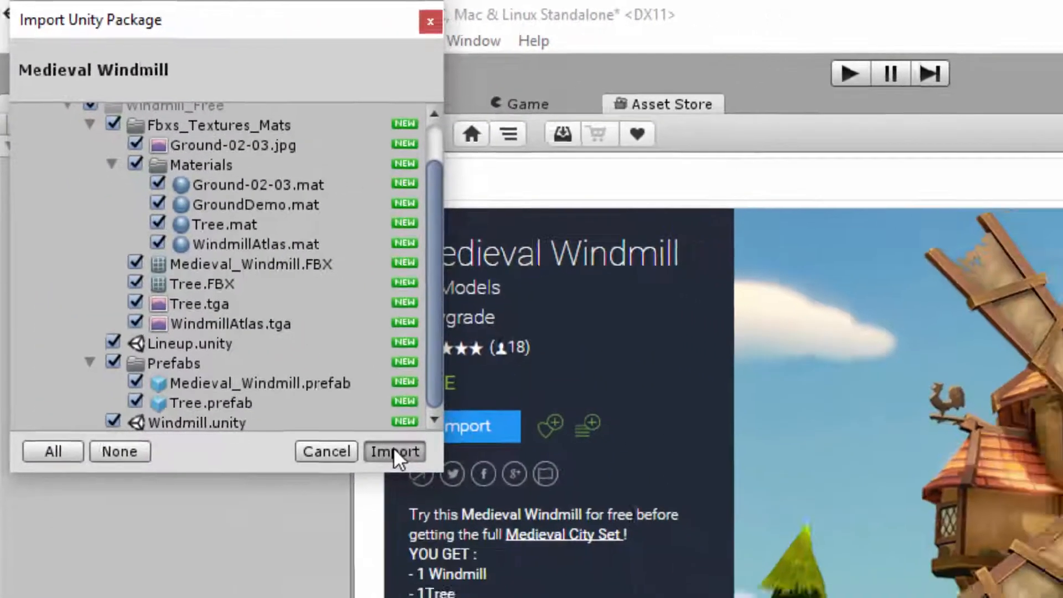
pyautogui.click(468, 534)
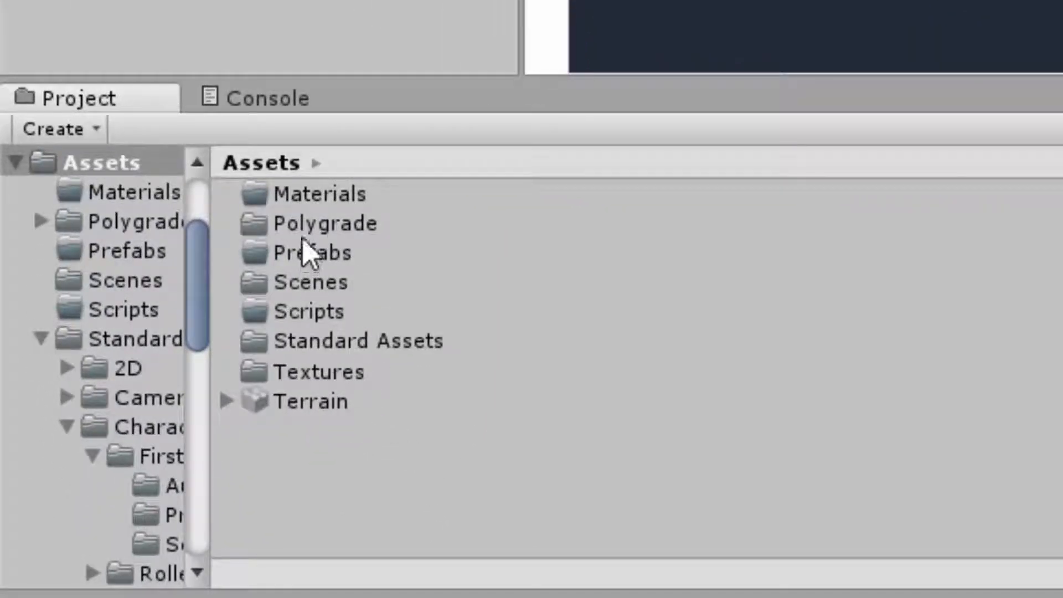
# Look through the imported Polygrade folder down to the Windmill_Free prefabs, and return to the Assets folder.
pyautogui.doubleClick(314, 224)
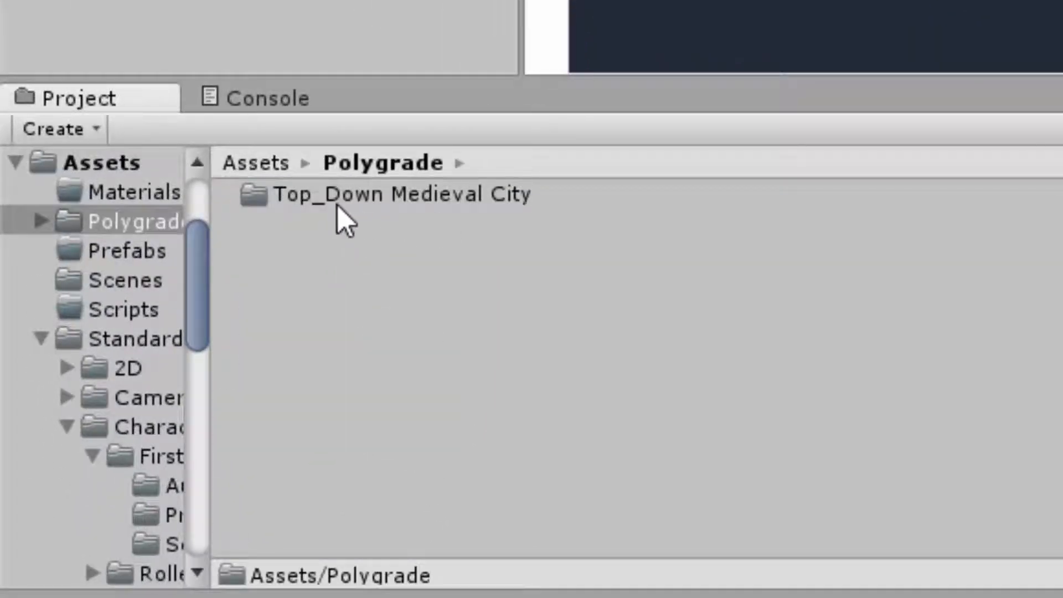
pyautogui.doubleClick(418, 197)
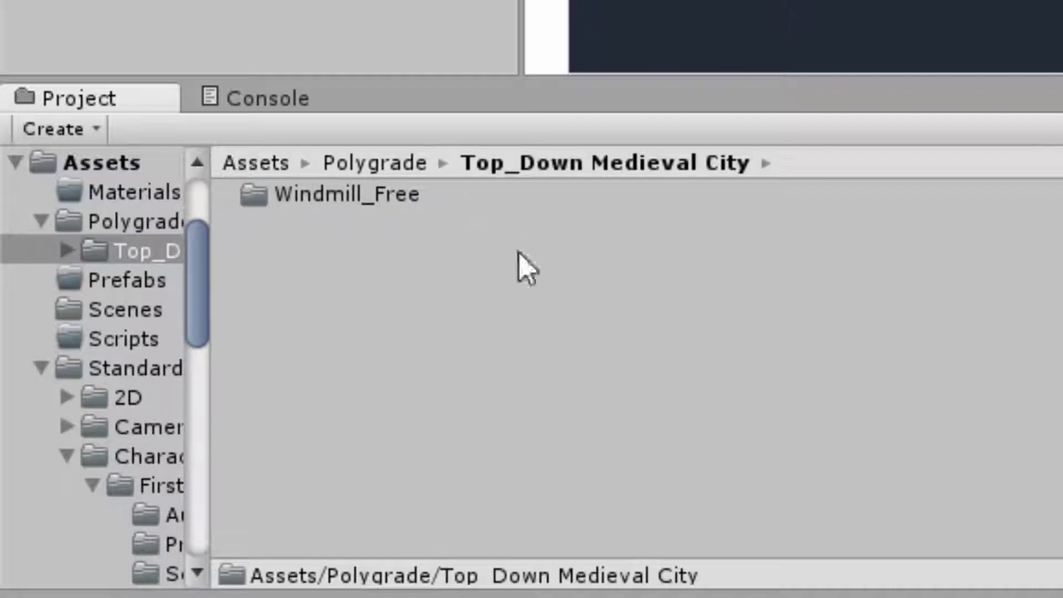
pyautogui.doubleClick(355, 195)
pyautogui.doubleClick(331, 221)
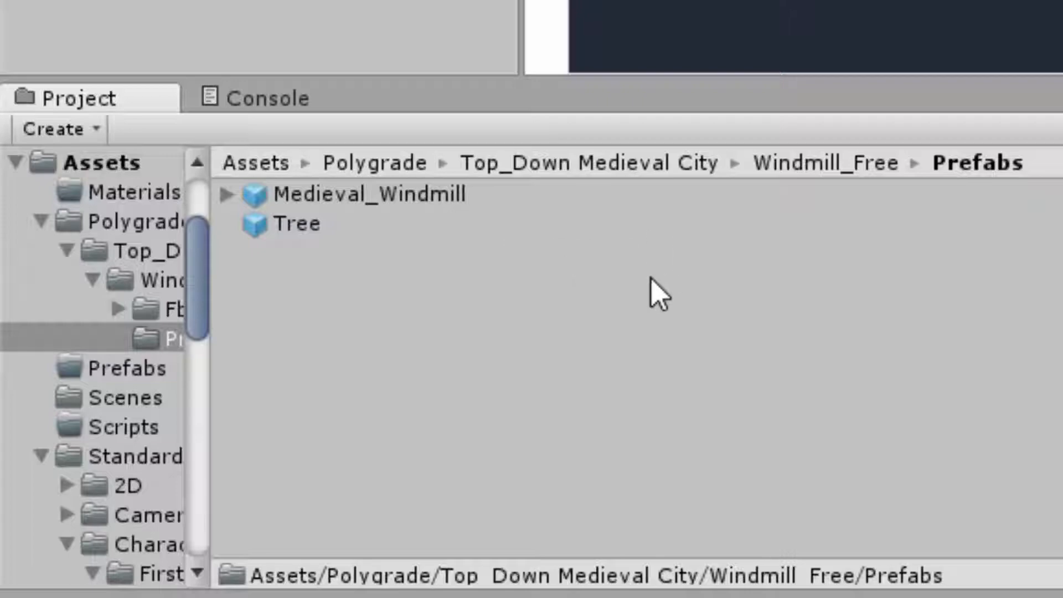
pyautogui.click(260, 164)
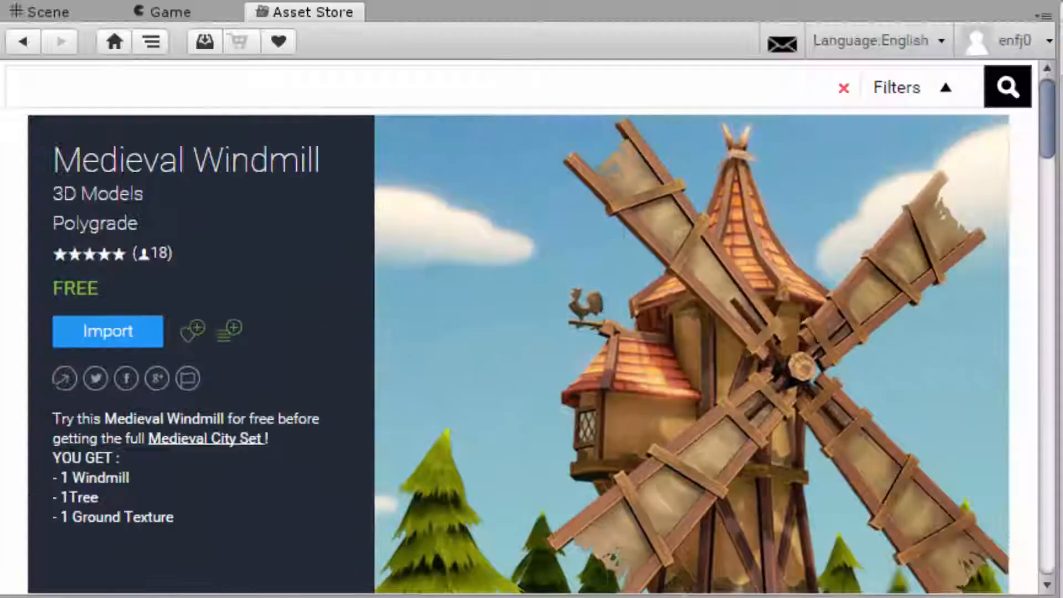
# Return to the free windmill results, download the lowpoly medieval buildings package and import all of its contents.
pyautogui.click(24, 41)
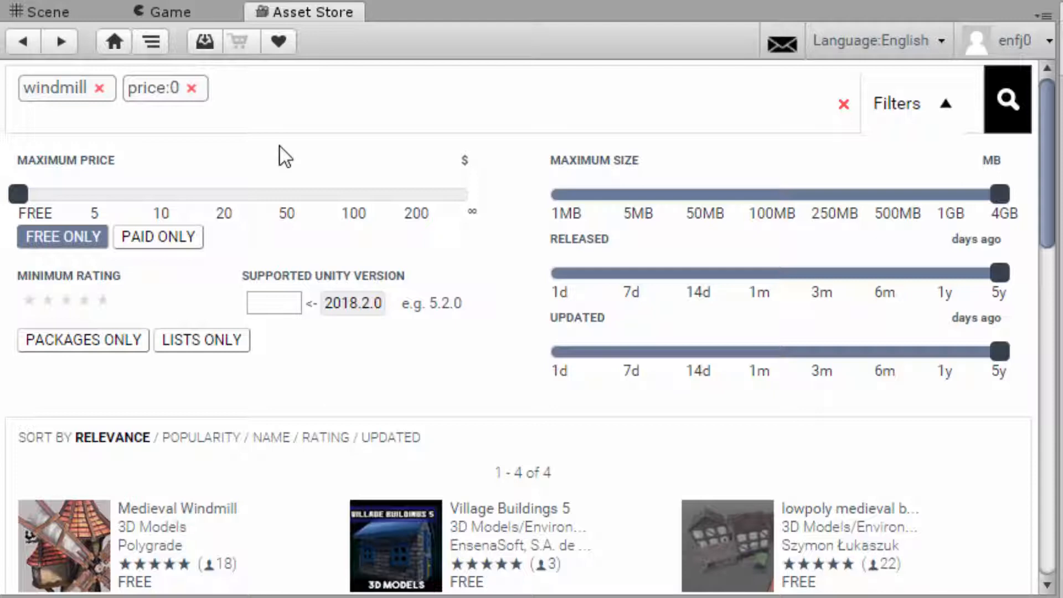
pyautogui.scroll(-2, 877, 475)
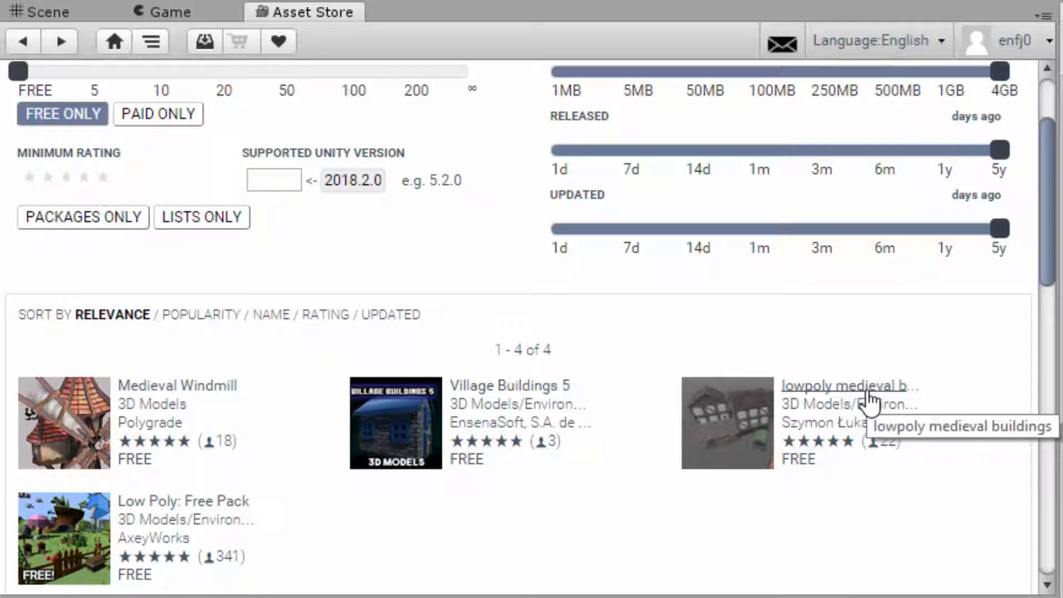
pyautogui.click(830, 396)
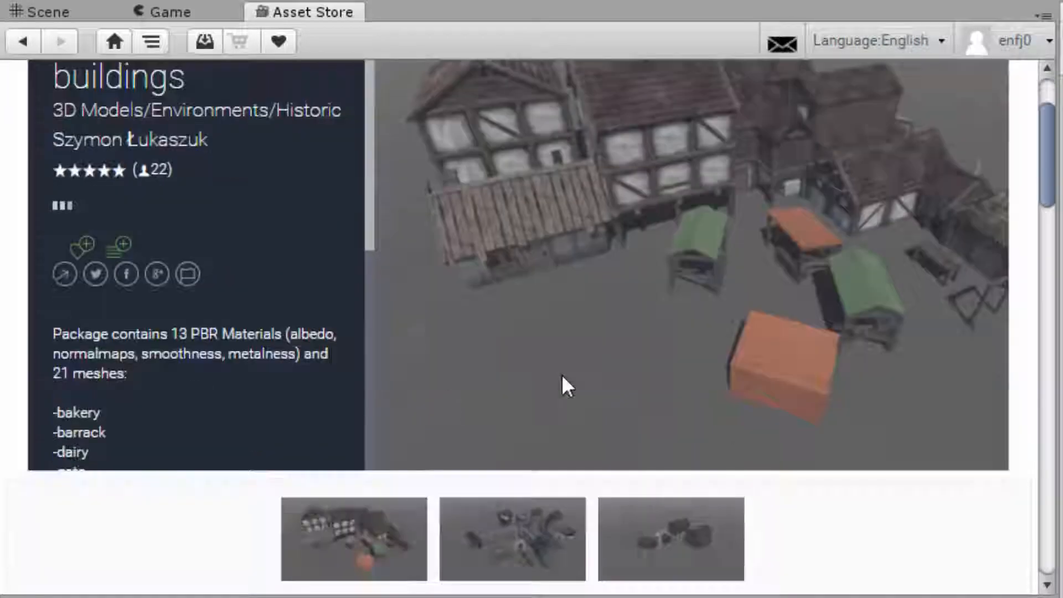
pyautogui.click(103, 371)
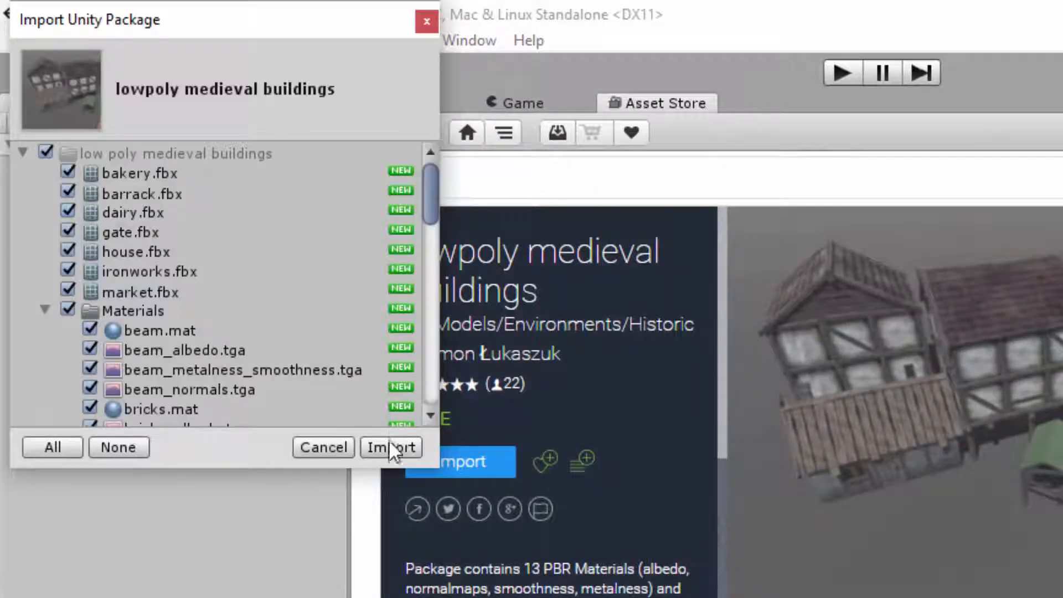
pyautogui.click(391, 445)
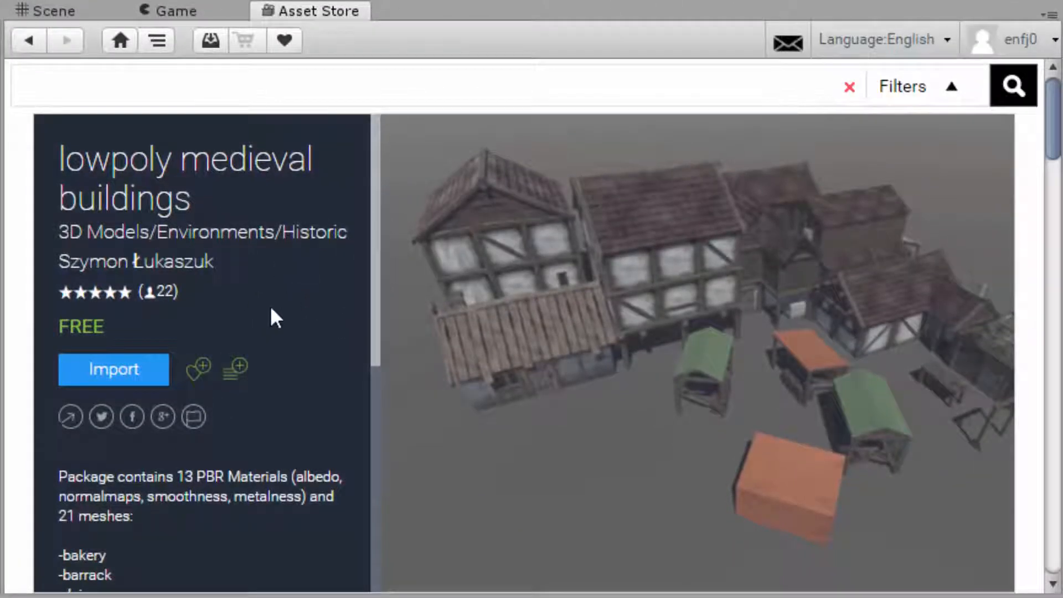
# Read the package description of lowpoly medieval buildings, including its full list of included meshes.
pyautogui.moveTo(371, 290); pyautogui.dragTo(372, 327)
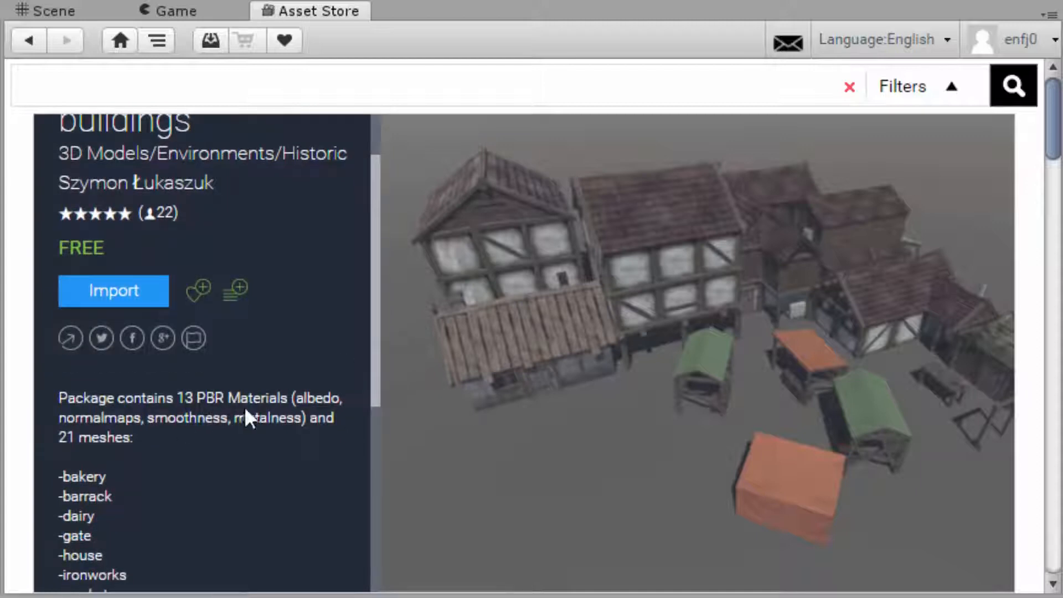
pyautogui.scroll(-2, 160, 449)
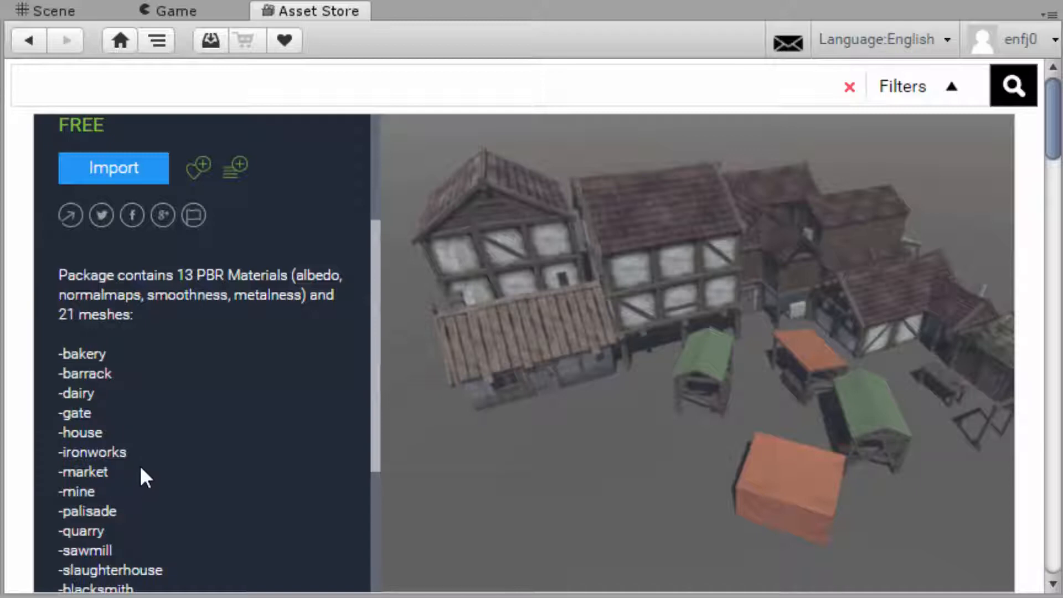
pyautogui.scroll(-2, 140, 467)
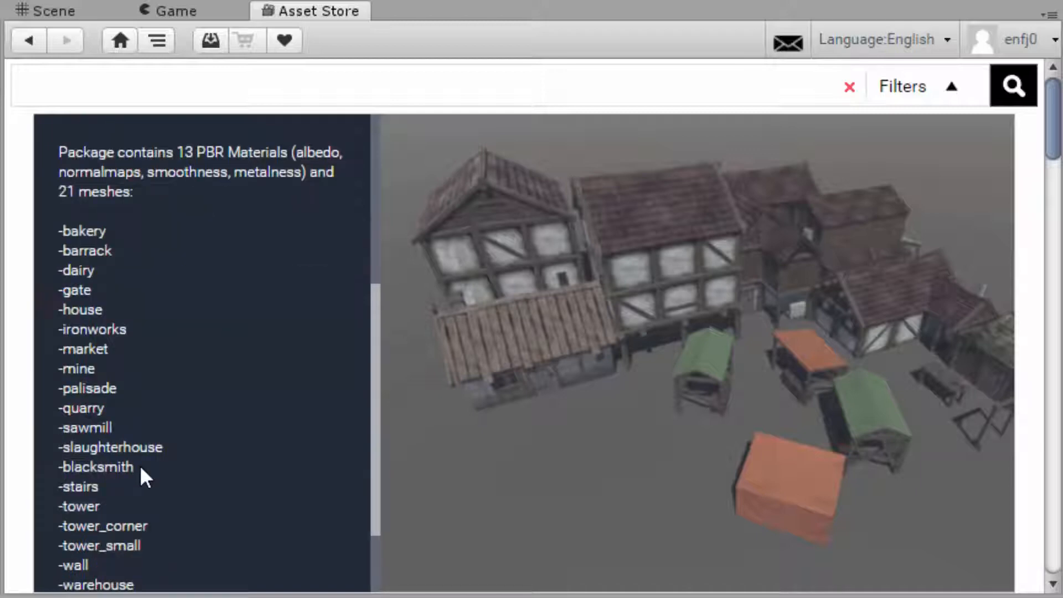
pyautogui.scroll(-4, 142, 473)
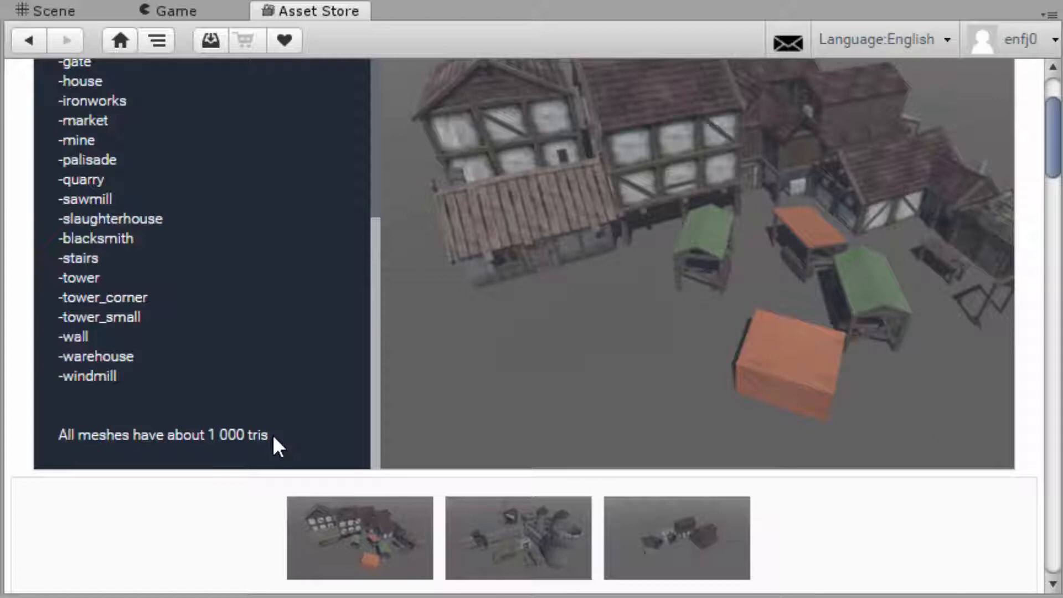
pyautogui.scroll(10, 231, 329)
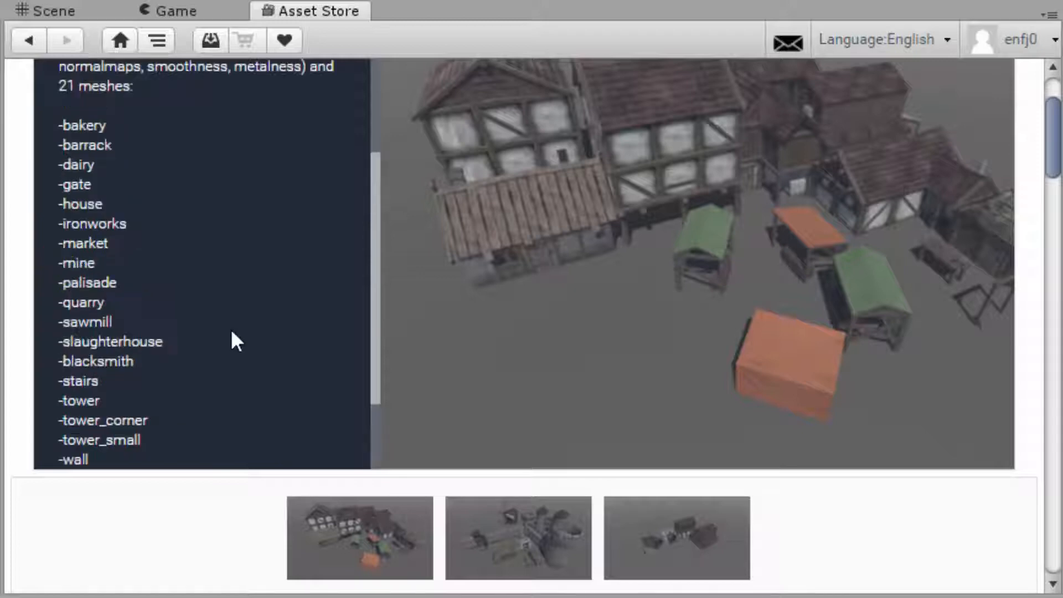
# Switch to the Scene view and move the Windmill_Free folder from Polygrade/Top_Down Medieval City directly into Assets.
pyautogui.click(54, 8)
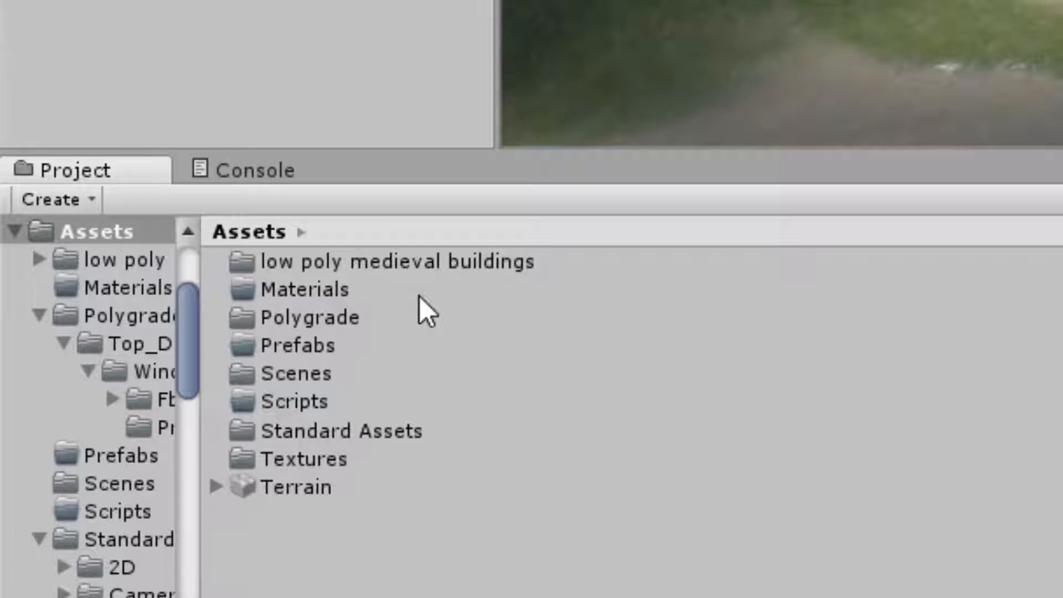
pyautogui.doubleClick(306, 322)
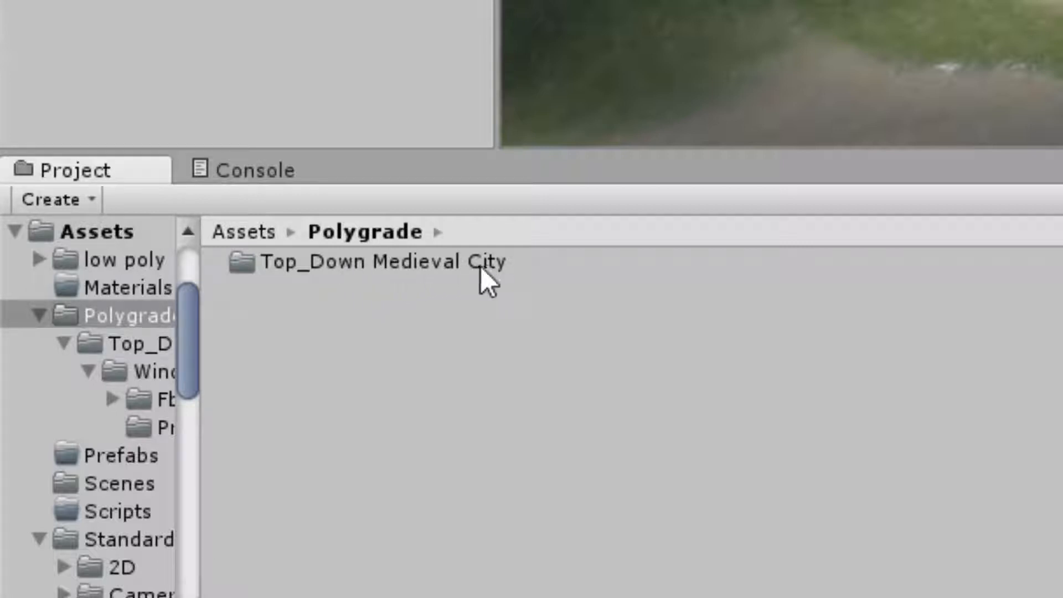
pyautogui.doubleClick(376, 268)
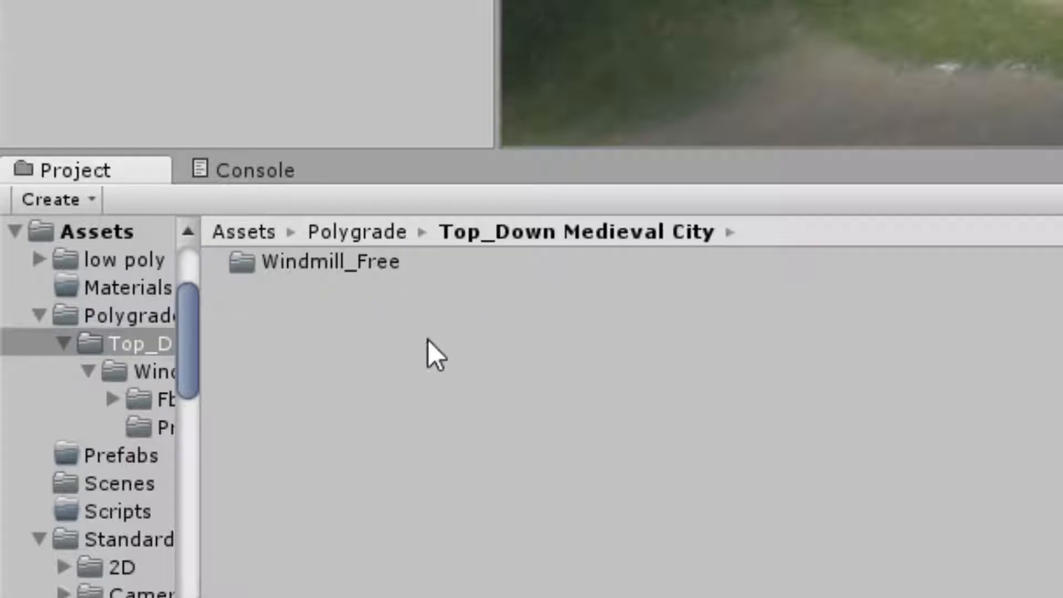
pyautogui.doubleClick(357, 263)
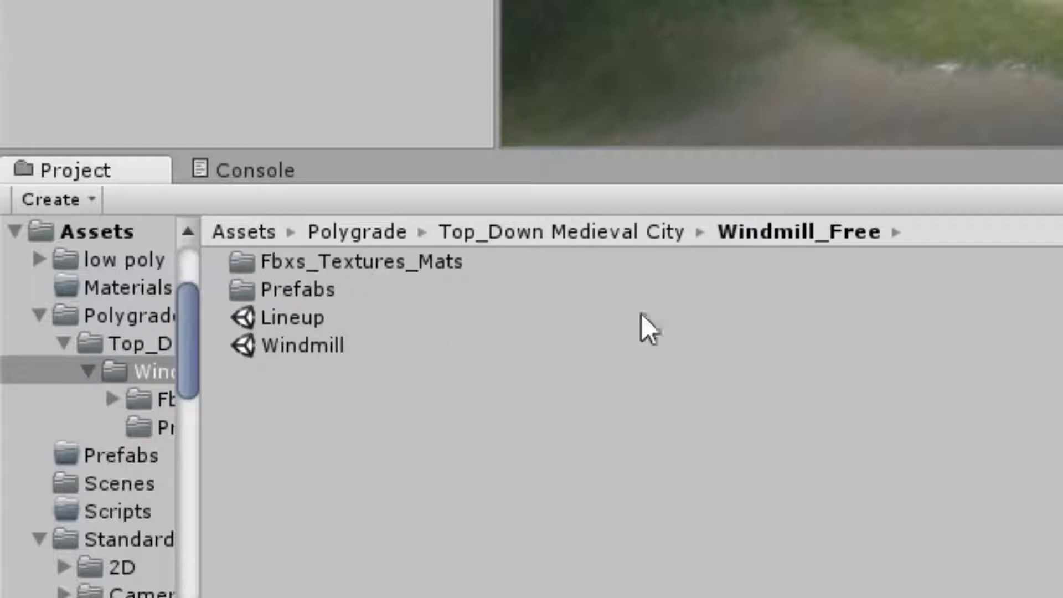
pyautogui.click(606, 237)
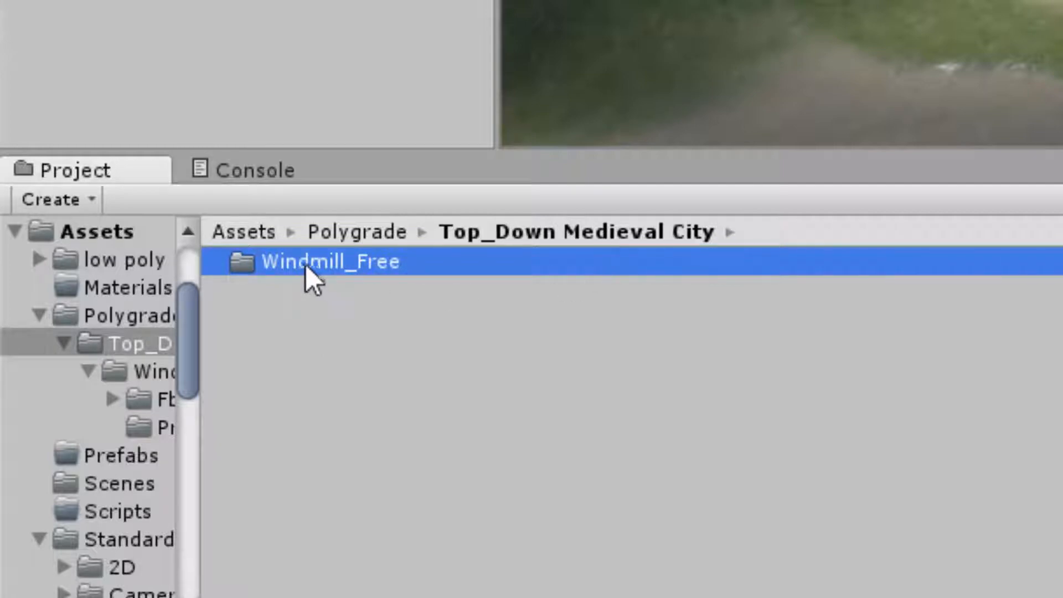
pyautogui.moveTo(306, 264); pyautogui.dragTo(90, 403)
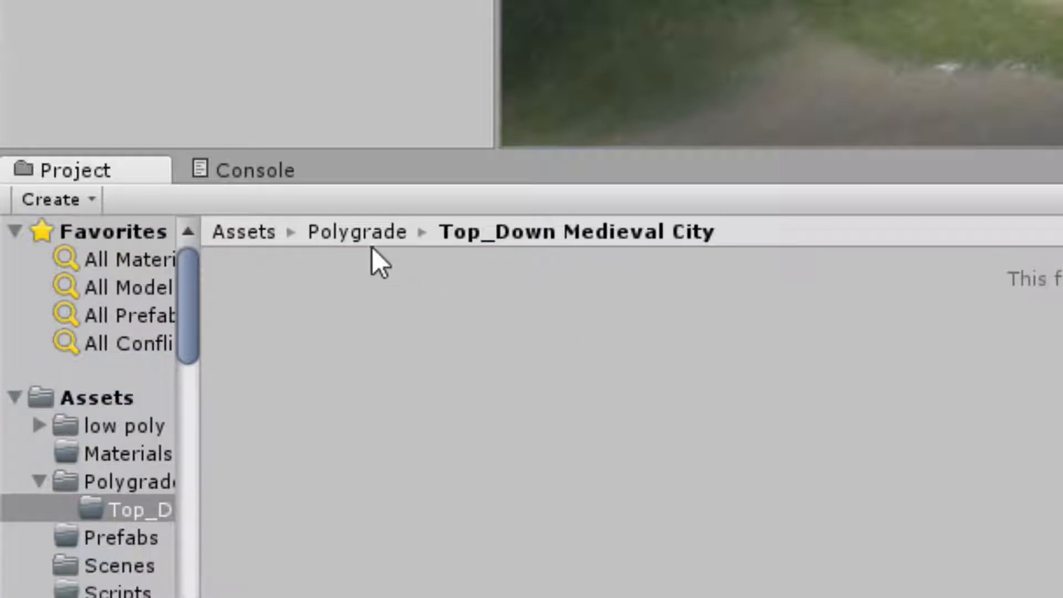
# Return to the Assets folder and delete the emptied Polygrade folder from the project.
pyautogui.click(360, 233)
pyautogui.click(252, 233)
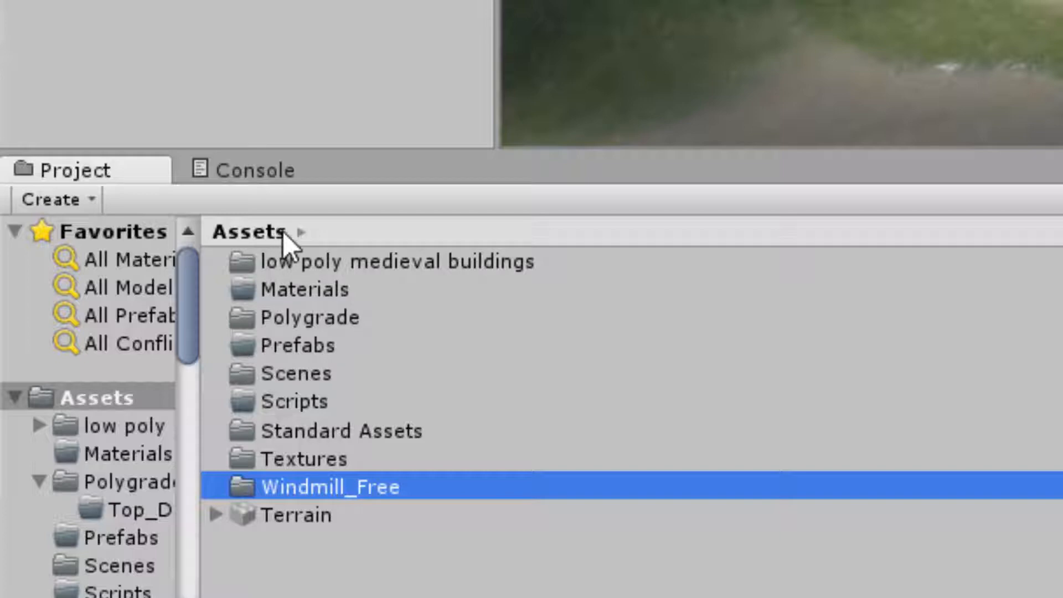
pyautogui.click(311, 317)
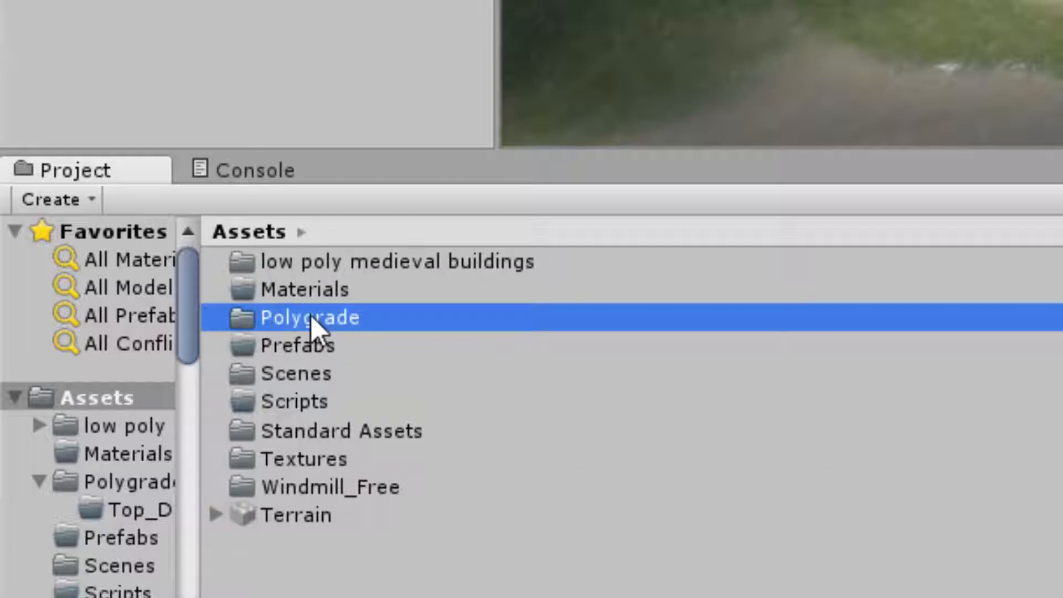
pyautogui.rightClick(311, 316)
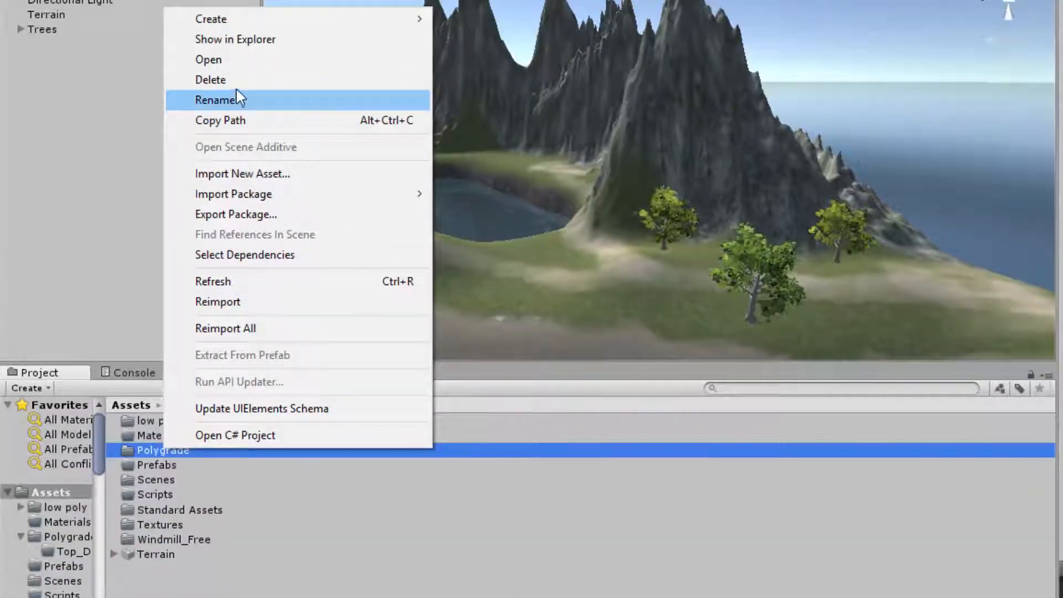
pyautogui.click(210, 80)
pyautogui.click(712, 287)
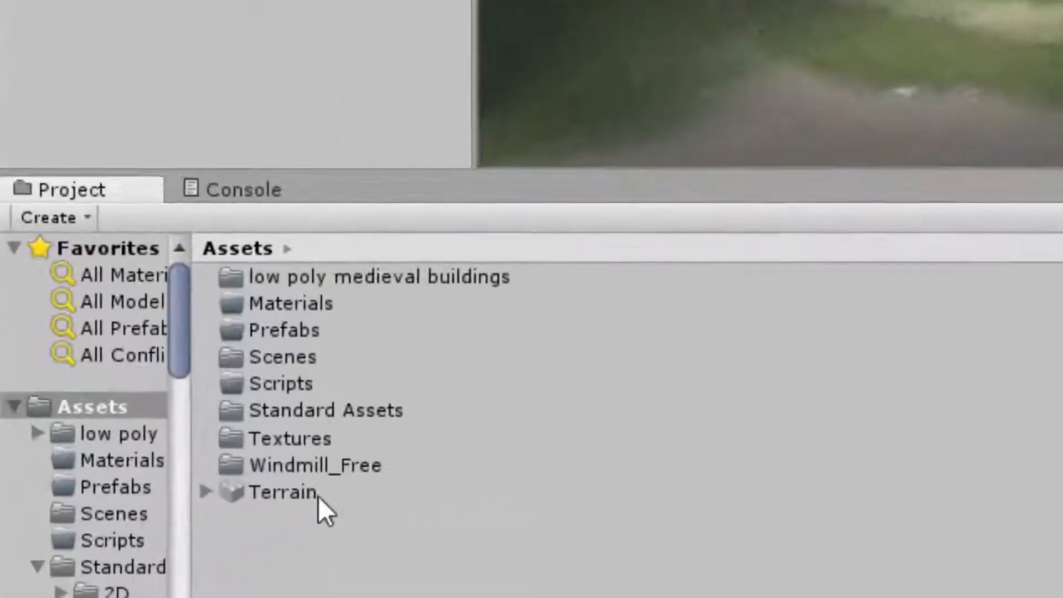
# Rename the Windmill_Free folder in Assets to Windmill.
pyautogui.click(335, 469)
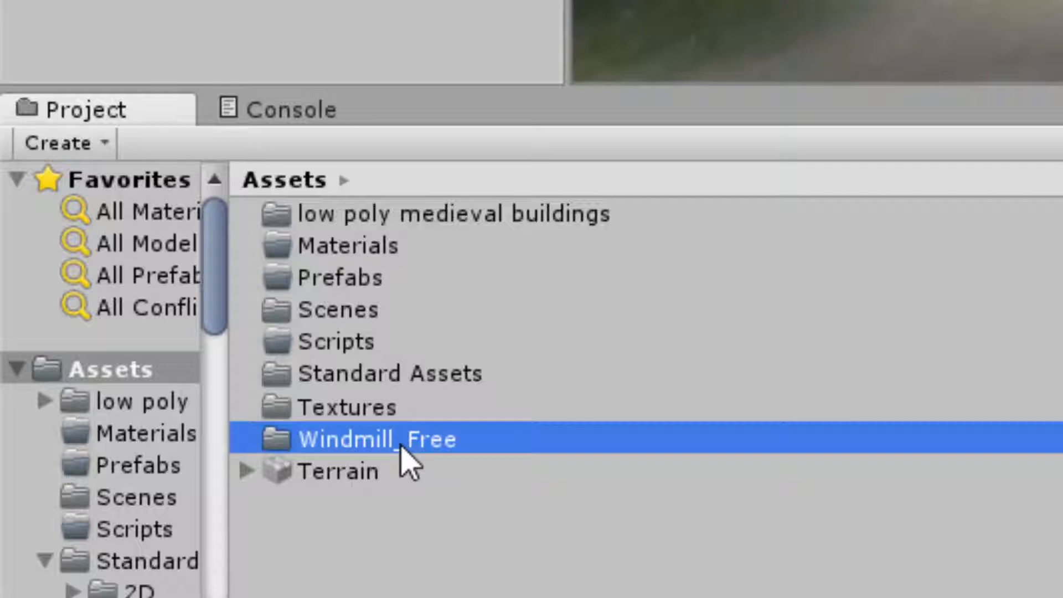
pyautogui.click(400, 446)
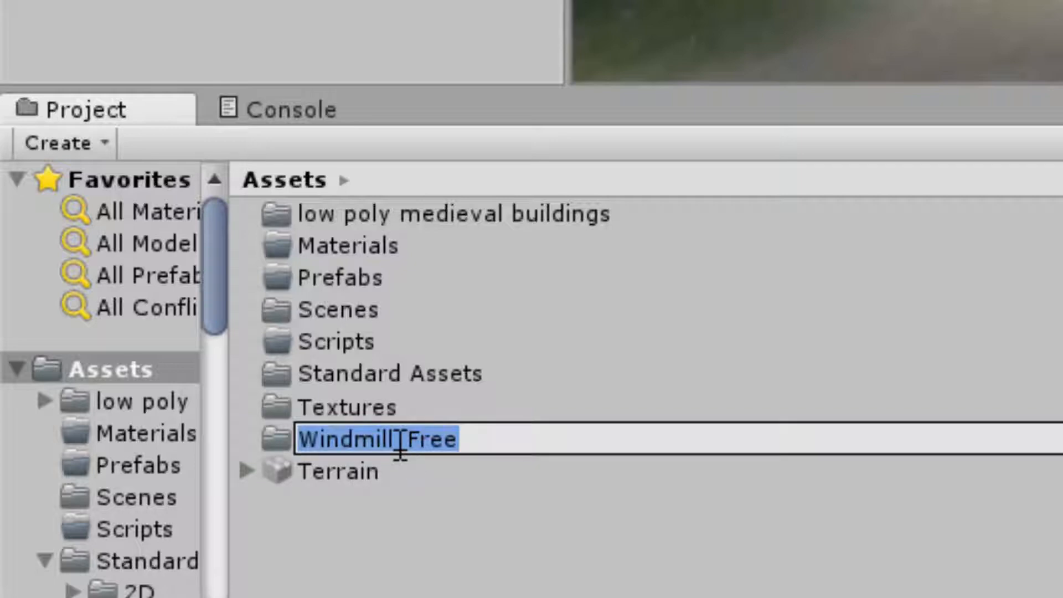
pyautogui.click(400, 443)
pyautogui.moveTo(400, 446); pyautogui.dragTo(451, 463)
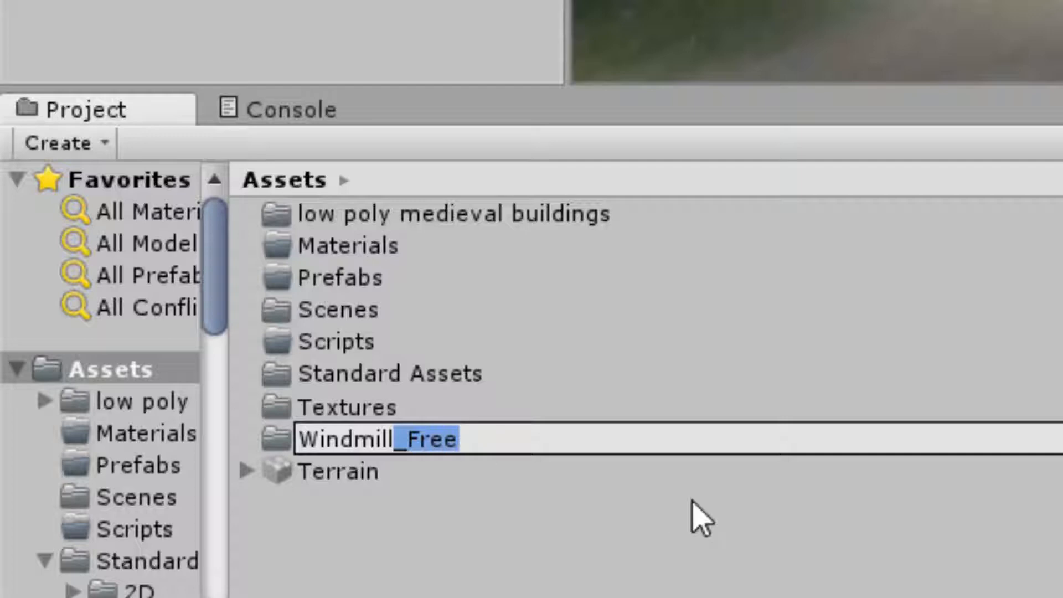
pyautogui.press('BackSpace')
pyautogui.press('Return')
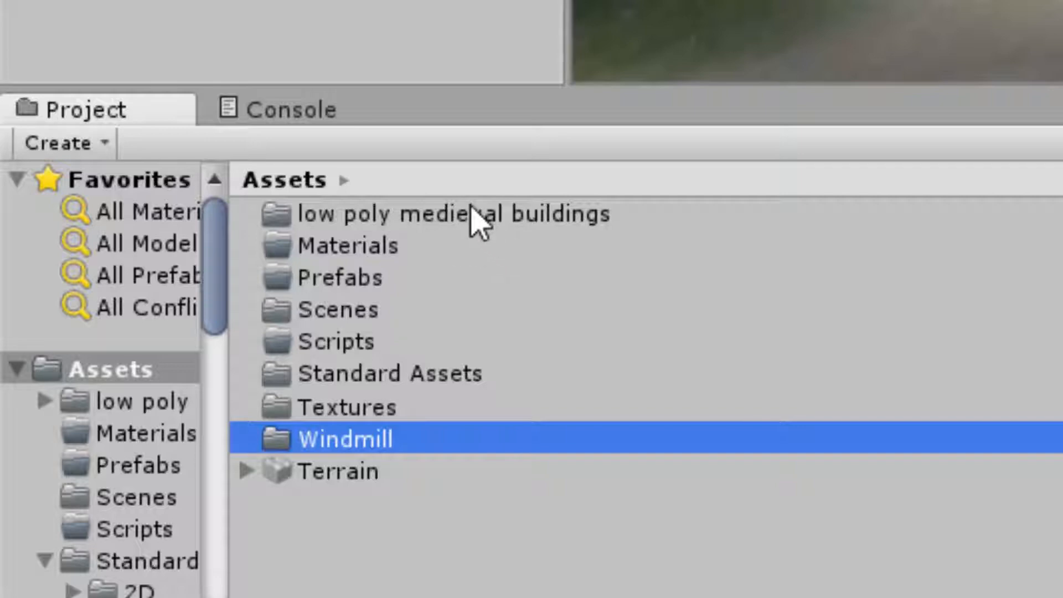
# Look through the contents of the low poly medieval buildings folder, and return to the Assets folder.
pyautogui.doubleClick(474, 217)
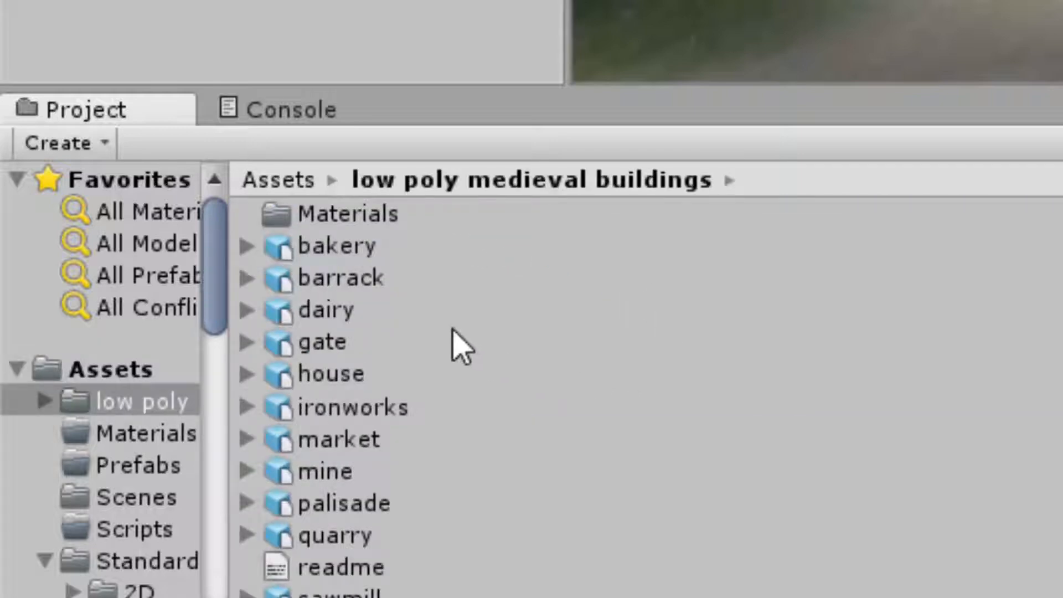
pyautogui.scroll(-6, 331, 568)
pyautogui.scroll(6, 331, 568)
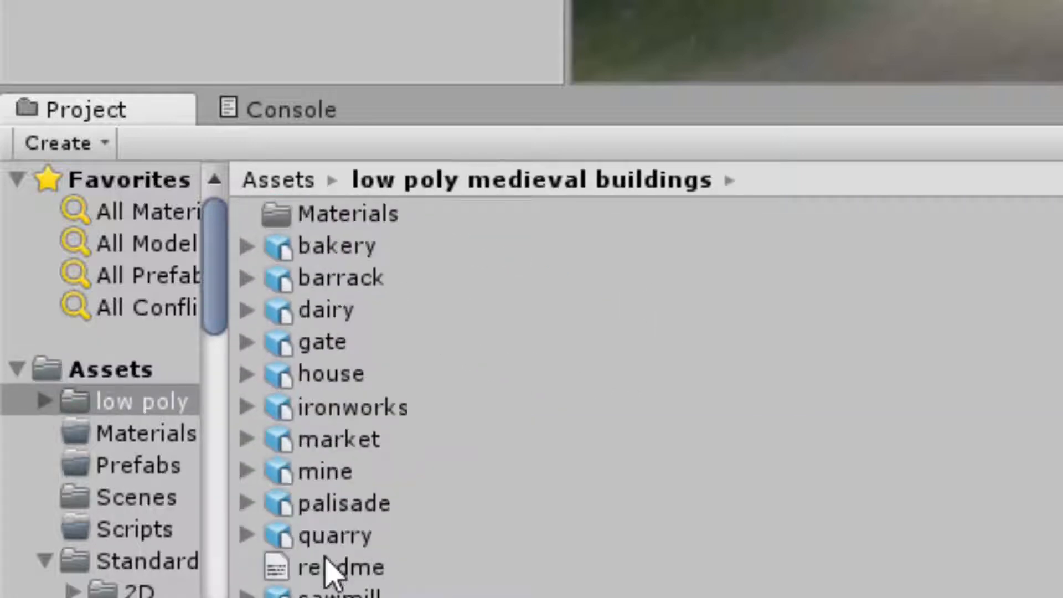
pyautogui.click(285, 182)
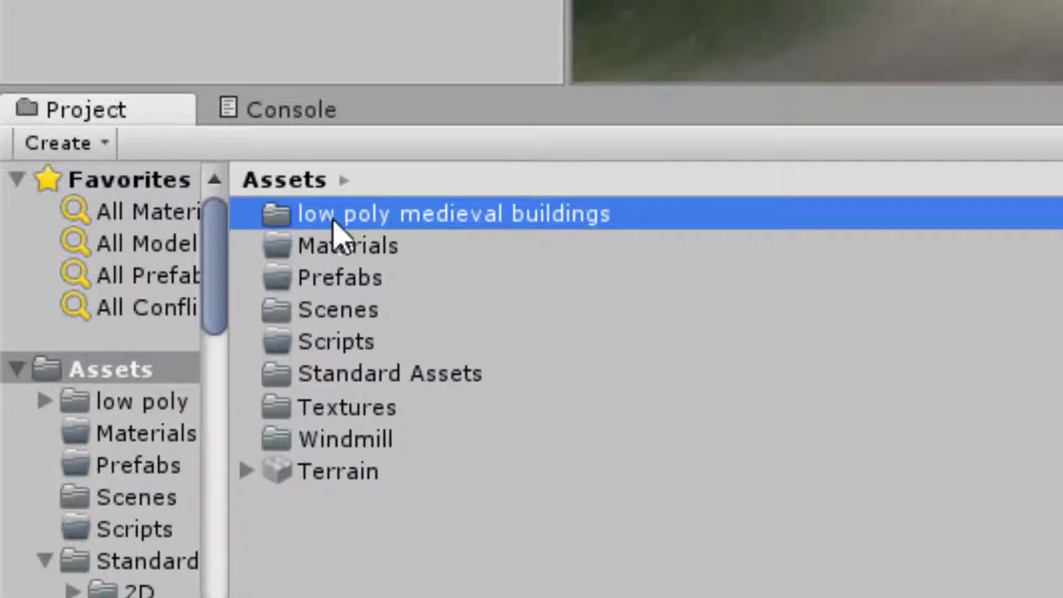
# Rename the low poly medieval buildings folder to Medieval Buildings.
pyautogui.click(413, 215)
pyautogui.moveTo(400, 216); pyautogui.dragTo(230, 207)
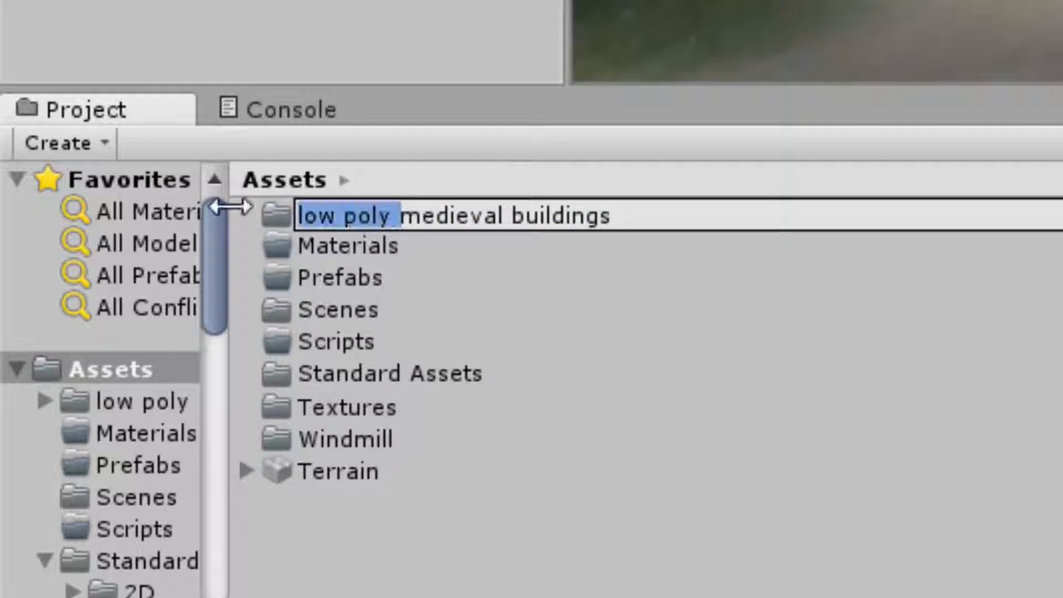
pyautogui.press('Delete')
pyautogui.press('Delete')
pyautogui.write('M')
pyautogui.press('Right')
pyautogui.press('Right')
pyautogui.press('Right')
pyautogui.press('Right')
pyautogui.press('Right')
pyautogui.press('Right')
pyautogui.press('Right')
pyautogui.press('Right')
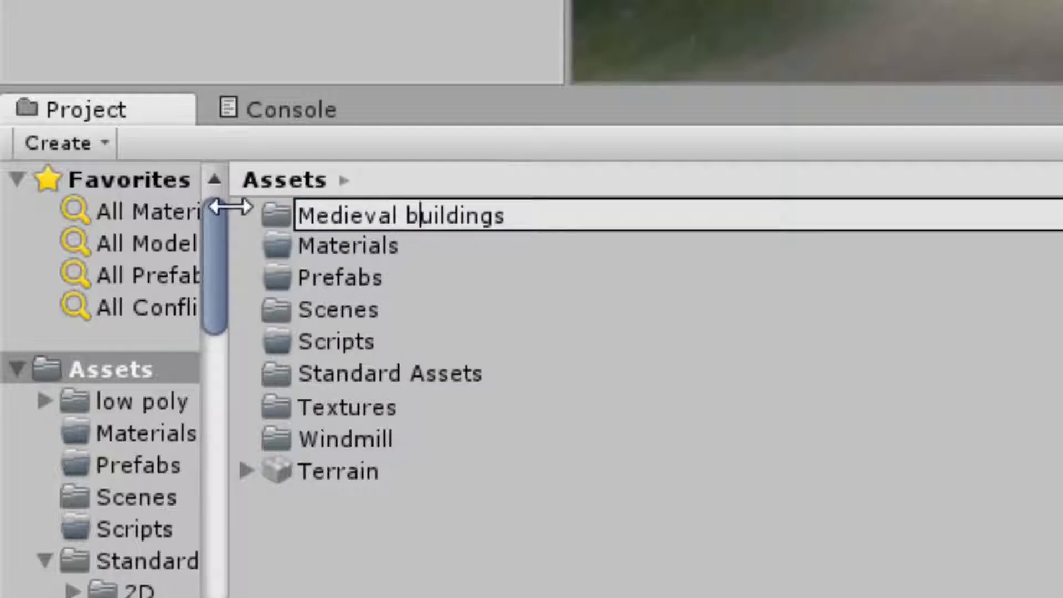
pyautogui.press('Delete')
pyautogui.write('B')
pyautogui.press('Return')
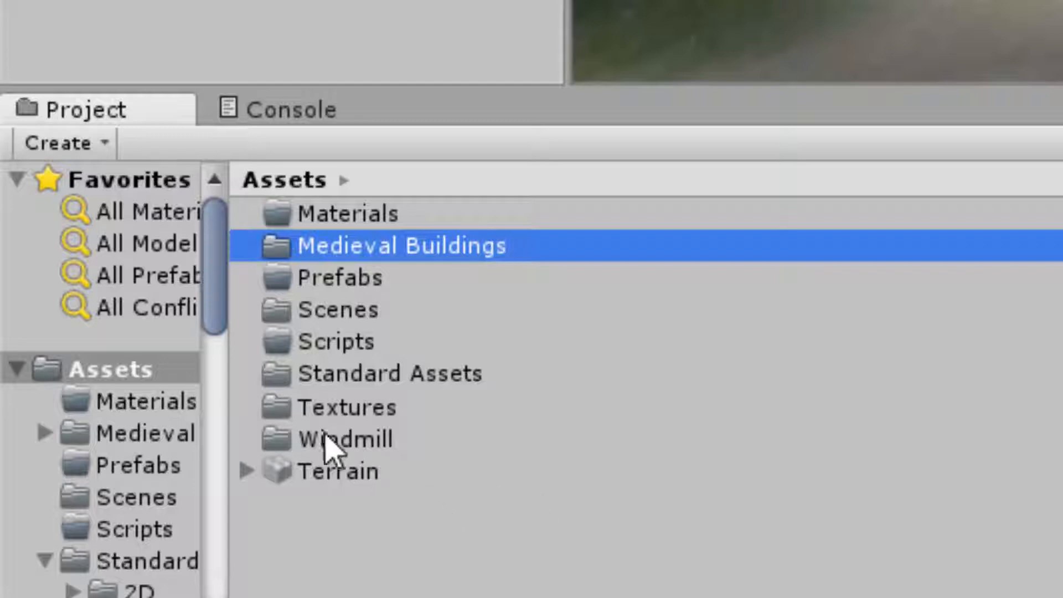
# Place the Tree prefab from Windmill/Prefabs into the scene on the grass near the existing trees.
pyautogui.doubleClick(325, 437)
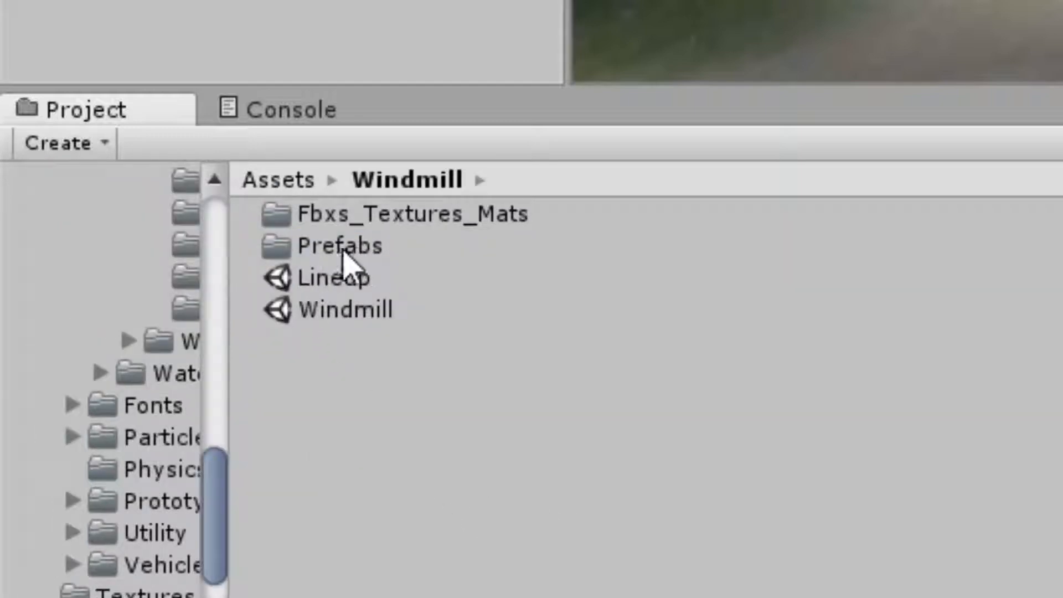
pyautogui.doubleClick(327, 251)
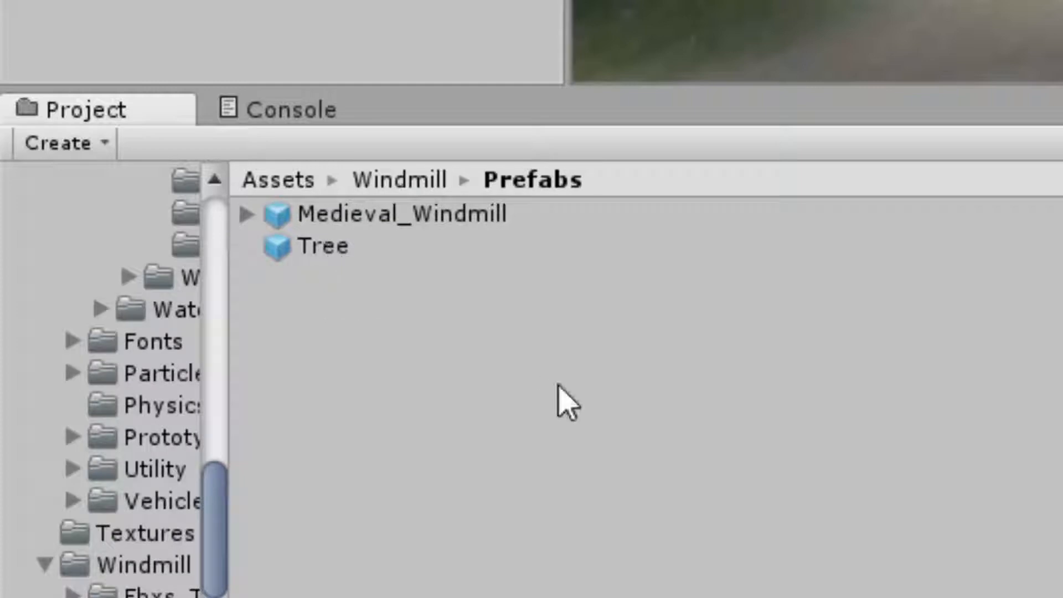
pyautogui.click(322, 247)
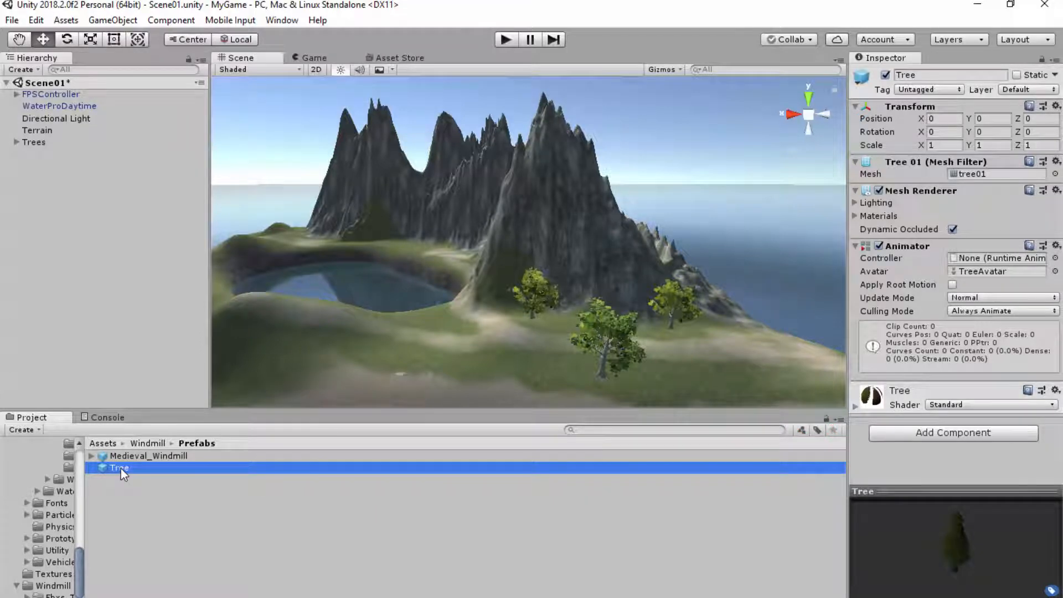
pyautogui.moveTo(121, 468); pyautogui.dragTo(505, 357)
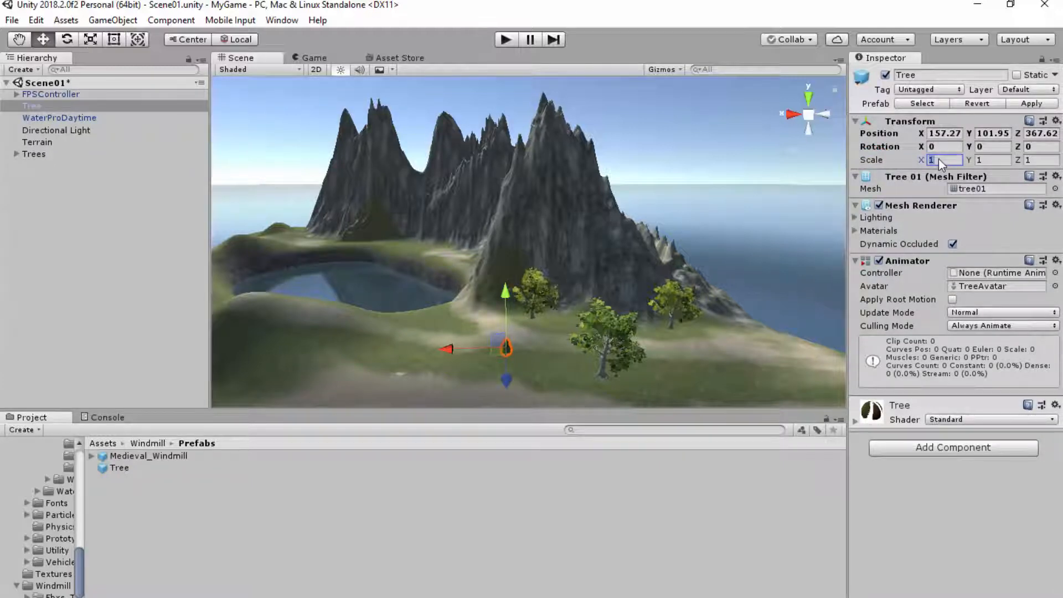
# Set the placed tree's scale to 10 on X, Y and Z.
pyautogui.write('10')
pyautogui.press('Tab')
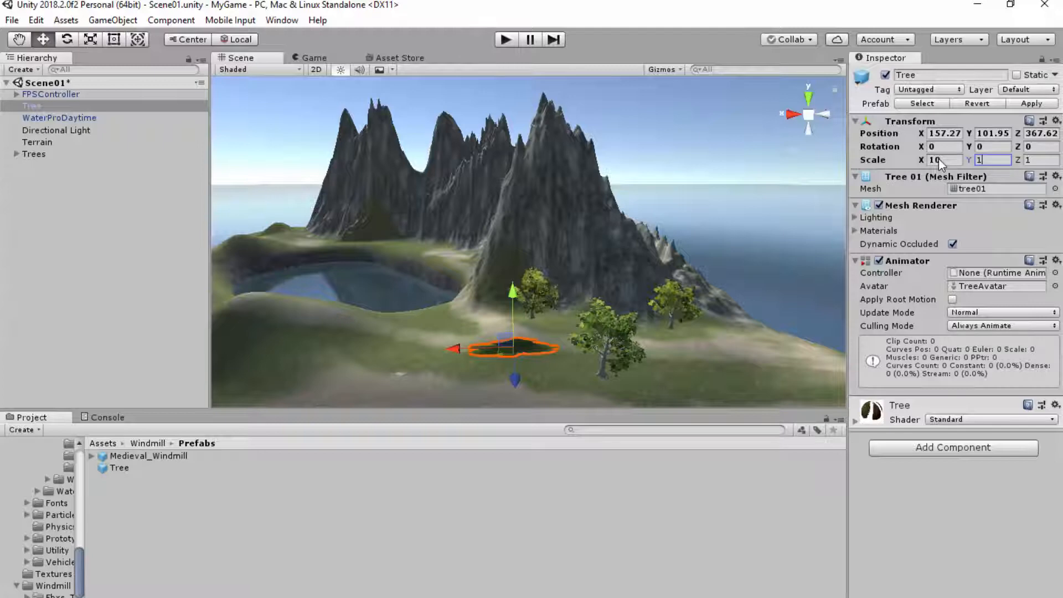
pyautogui.write('10')
pyautogui.press('Tab')
pyautogui.write('10')
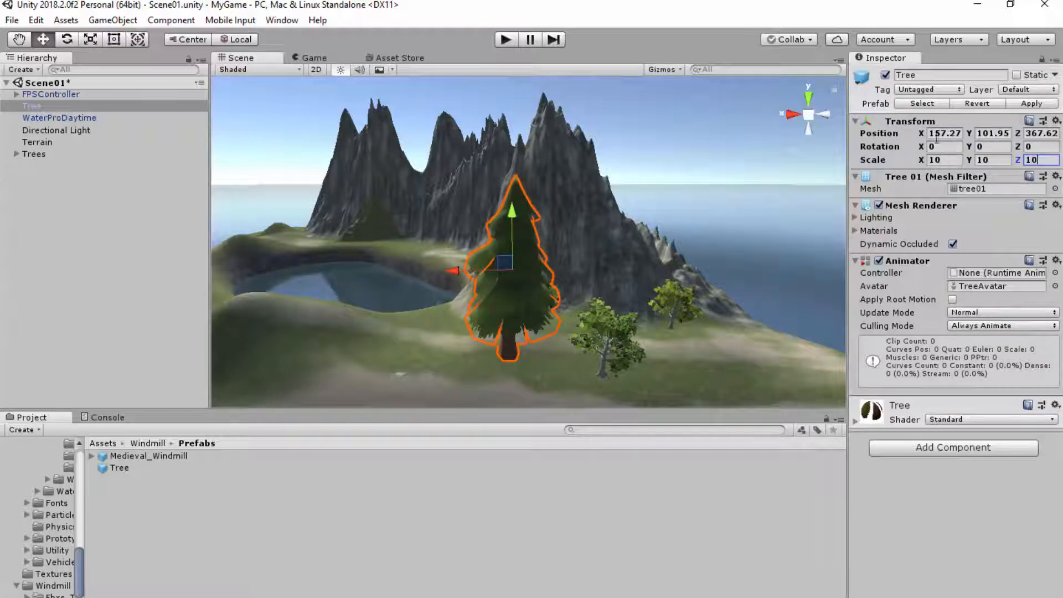
# Set the placed tree's scale to 3 on X, Y and Z and frame it in the Scene view.
pyautogui.click(941, 159)
pyautogui.write('3')
pyautogui.press('Tab')
pyautogui.write('3')
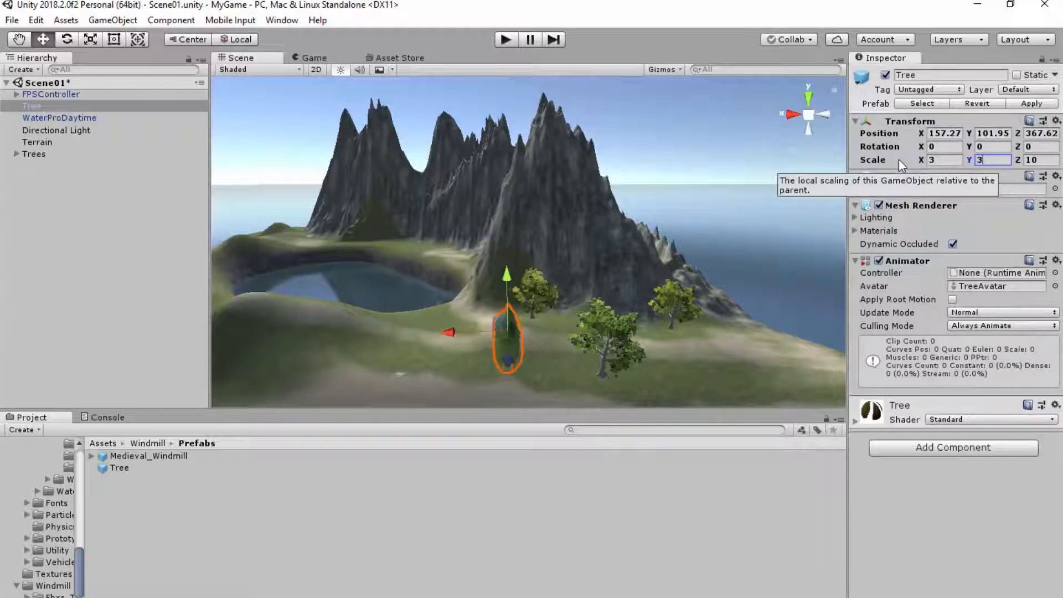
pyautogui.press('Tab')
pyautogui.write('3f')
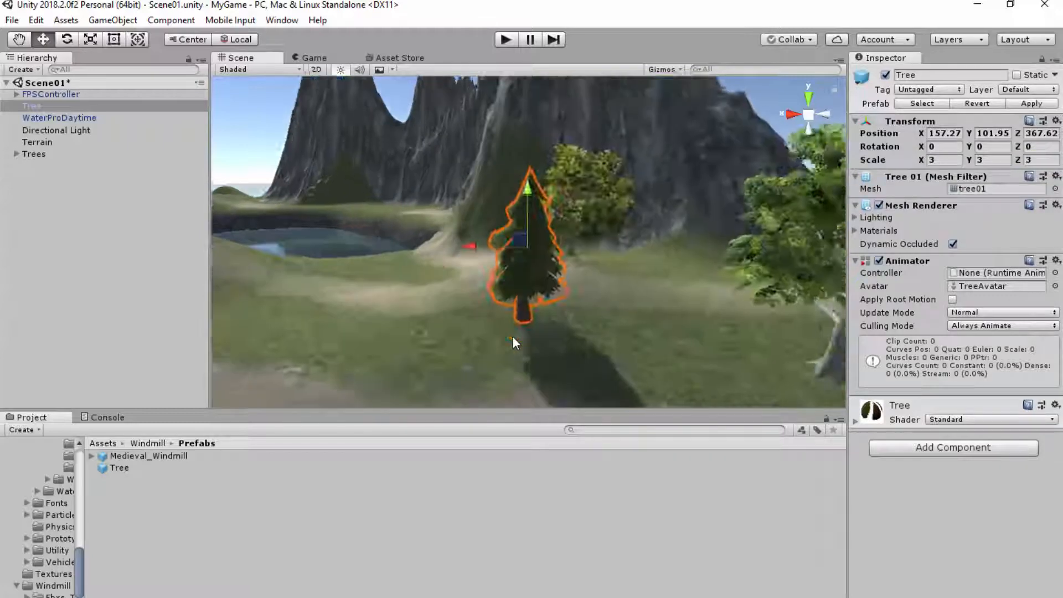
# Lower the new tree into the ground to about Y 101.37 and make it a child of the Trees object.
pyautogui.moveTo(526, 185)
pyautogui.mouseDown()
pyautogui.moveTo(525, 201)
pyautogui.moveTo(527, 191)
pyautogui.mouseUp()
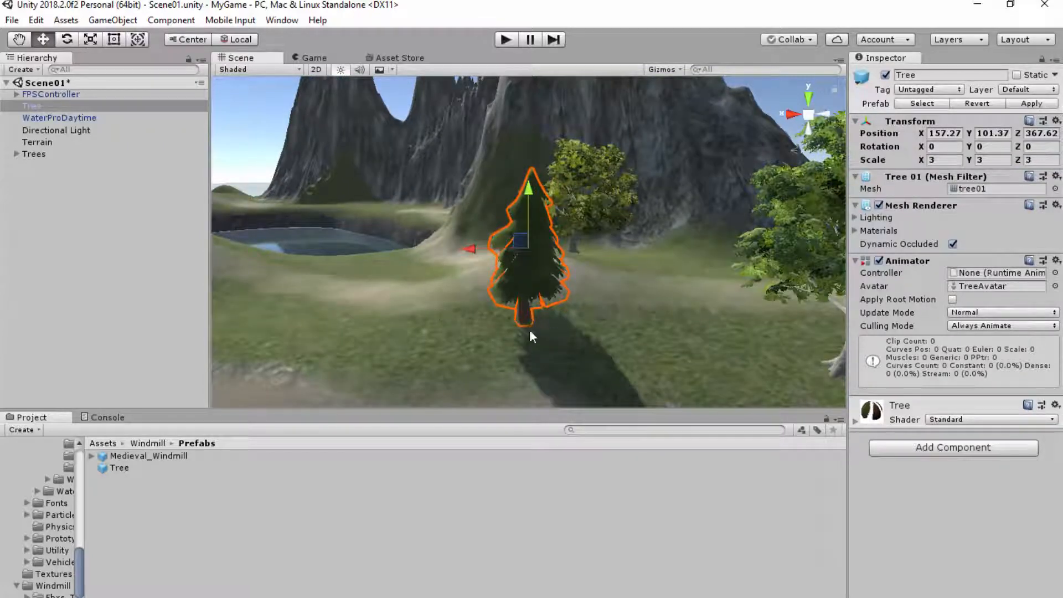
pyautogui.click(38, 107)
pyautogui.moveTo(37, 109); pyautogui.dragTo(35, 154)
pyautogui.click(16, 143)
pyautogui.scroll(-4, 413, 267)
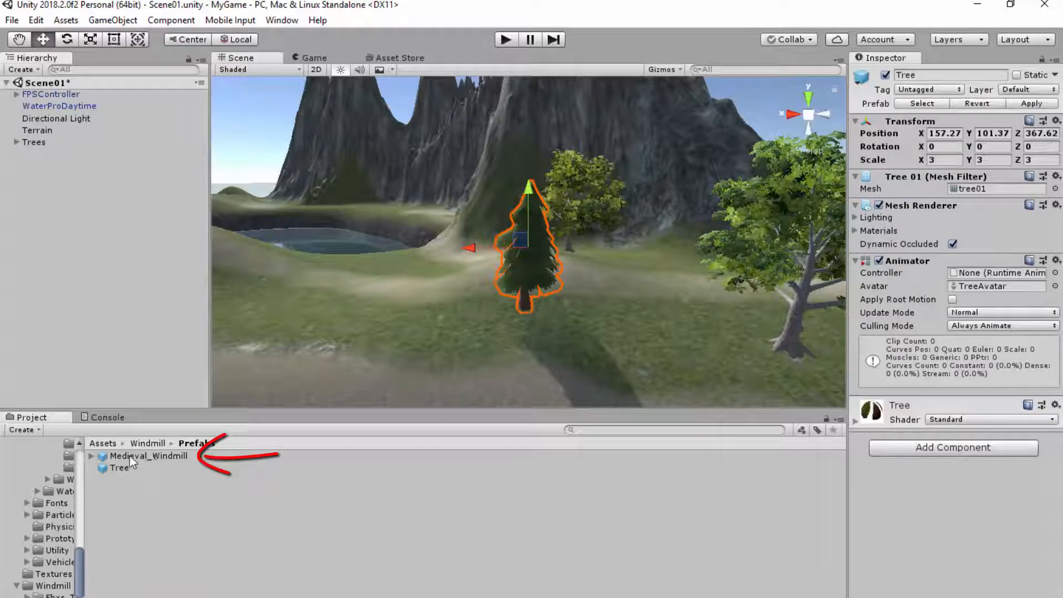
# Place the Medieval_Windmill prefab on the grass beside the pine tree and set its scale to 3 on X, Y and Z.
pyautogui.moveTo(112, 457); pyautogui.dragTo(421, 323)
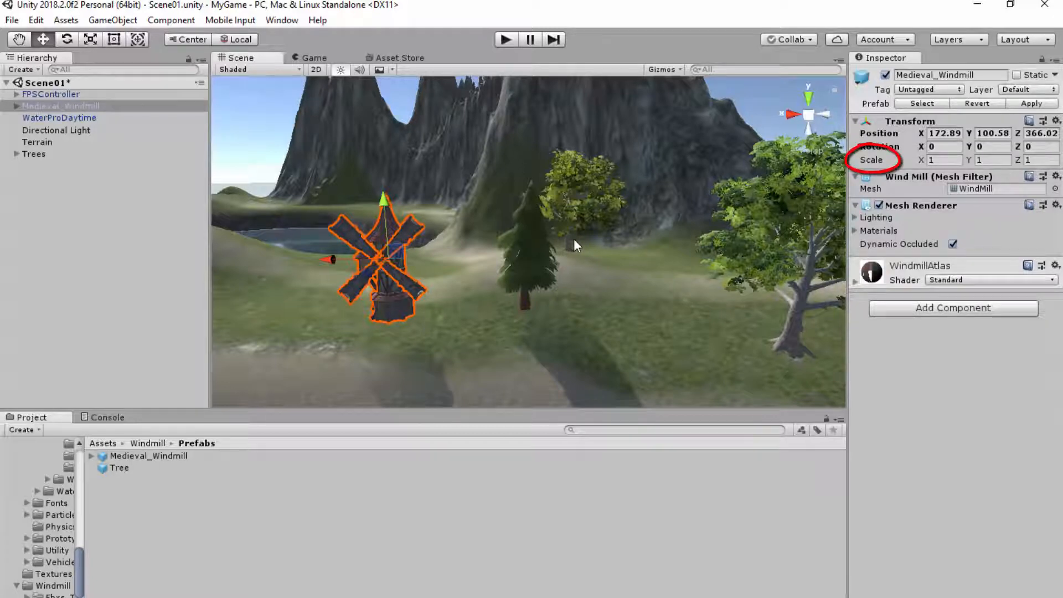
pyautogui.click(943, 160)
pyautogui.write('3')
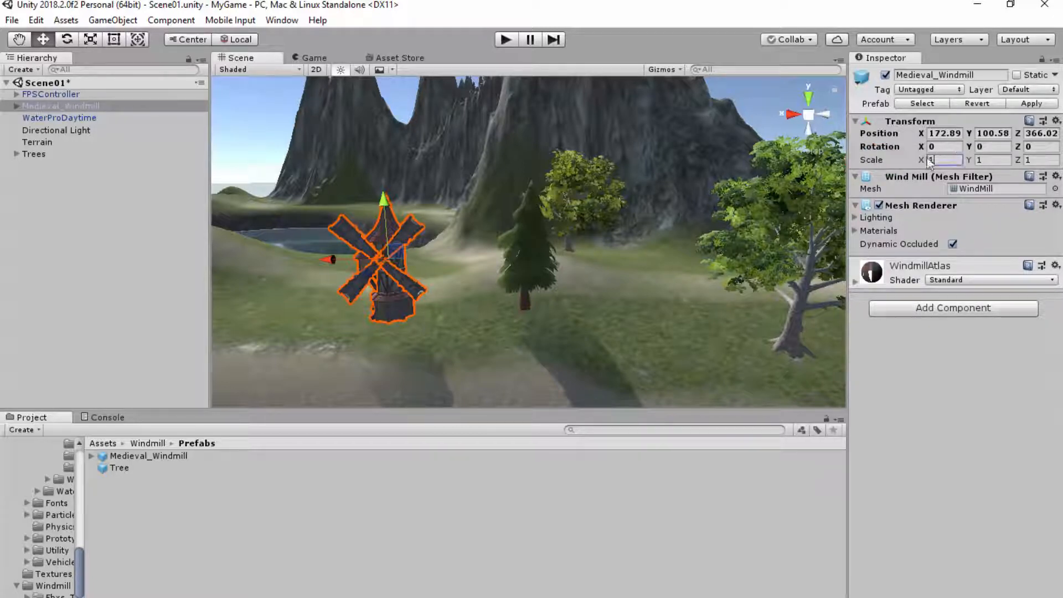
pyautogui.press('Tab')
pyautogui.write('3')
pyautogui.press('Tab')
pyautogui.write('3')
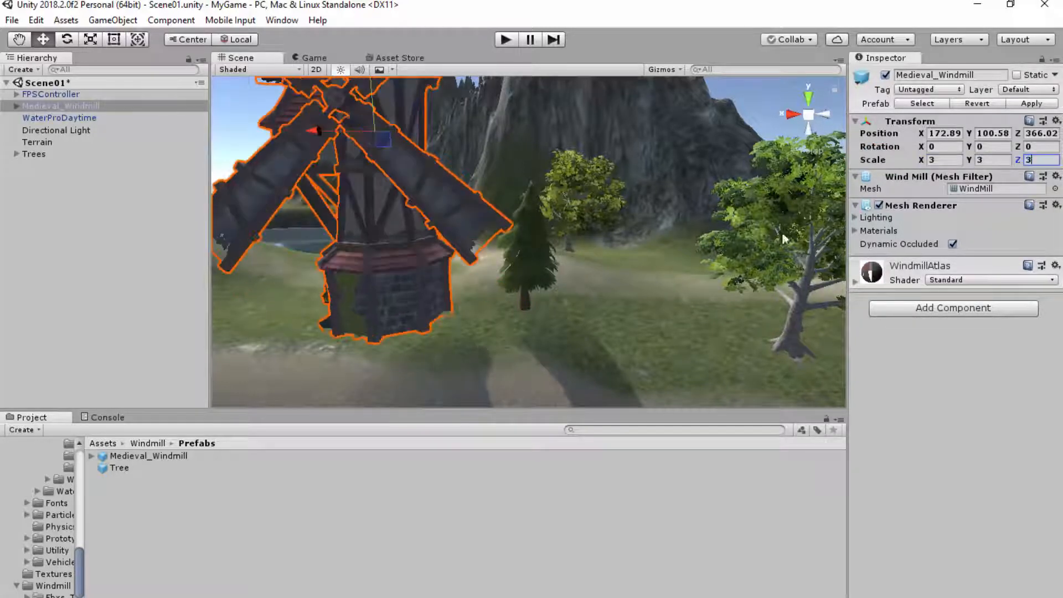
# Lower the windmill to about Y 100 and rotate it about -215.8 degrees around the Y axis.
pyautogui.scroll(-4, 516, 297)
pyautogui.moveTo(440, 119); pyautogui.dragTo(436, 119)
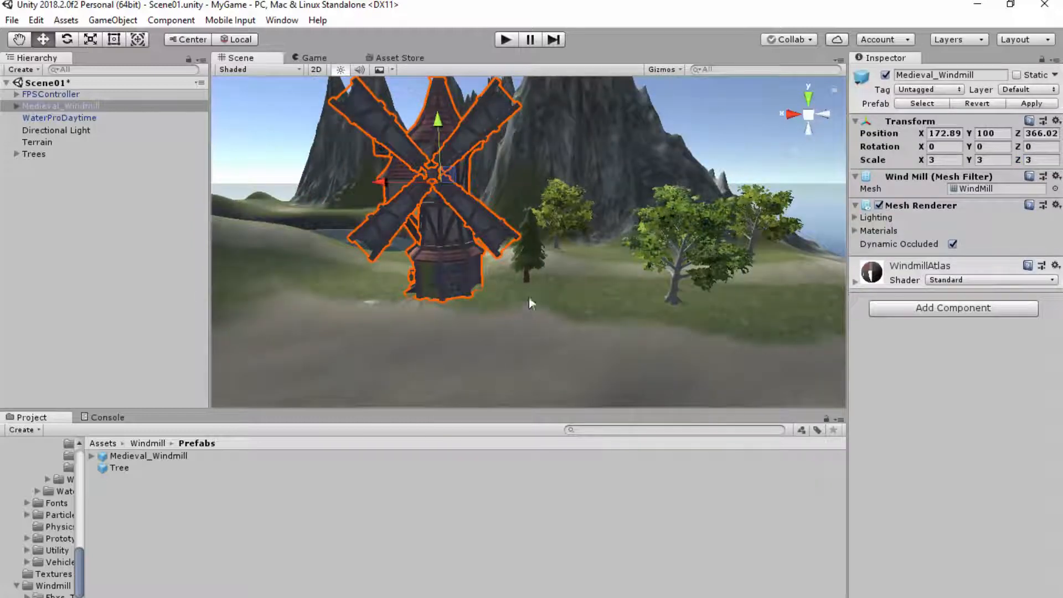
pyautogui.press('e')
pyautogui.moveTo(392, 182); pyautogui.dragTo(746, 178)
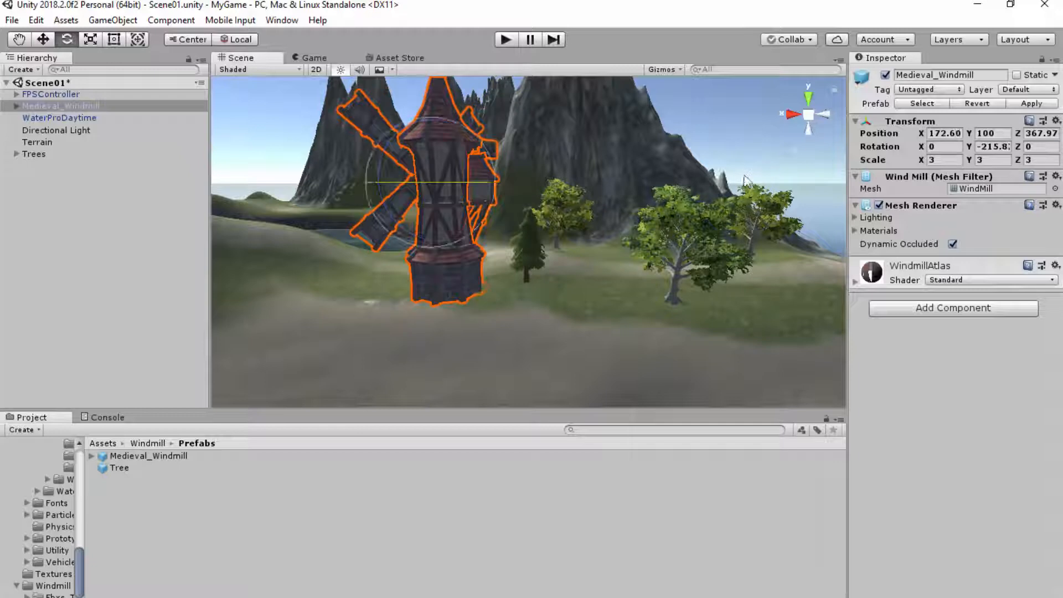
# Play-test the scene and walk up to, into and around the windmill to examine its door, lantern and walls.
pyautogui.click(508, 40)
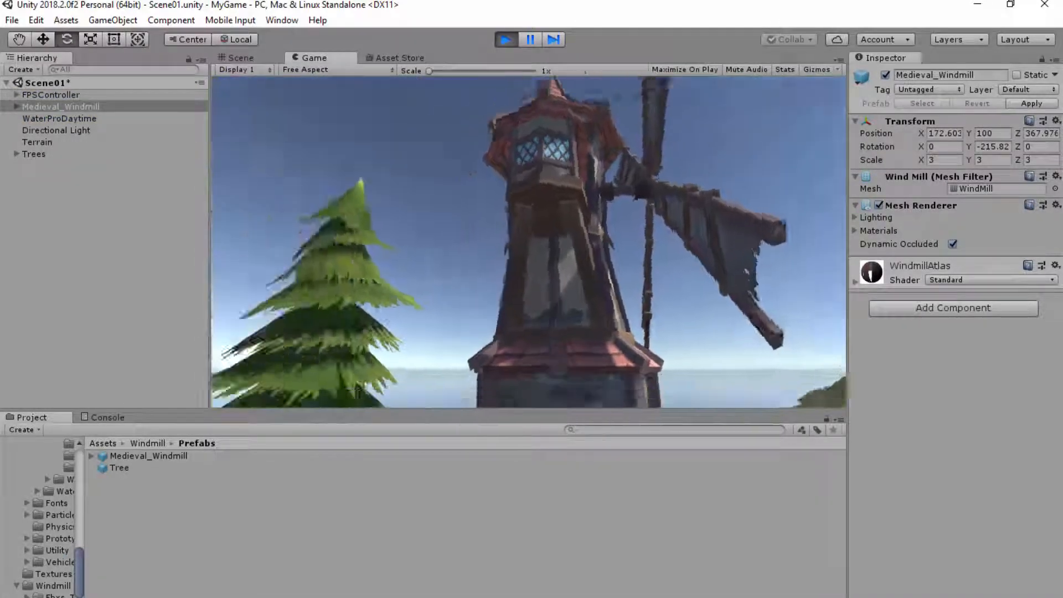
pyautogui.press('w')
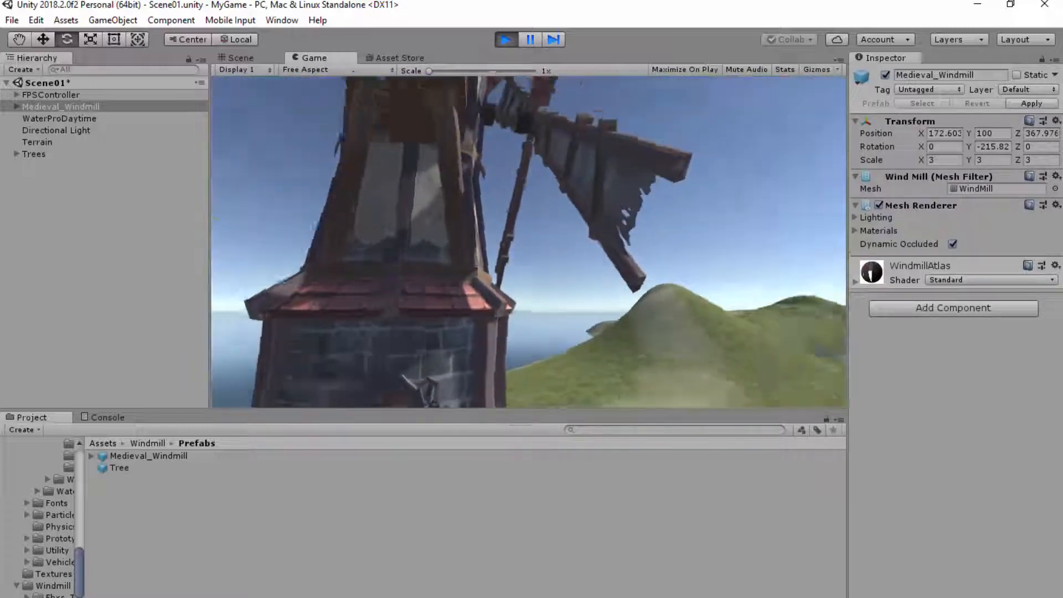
pyautogui.press('w')
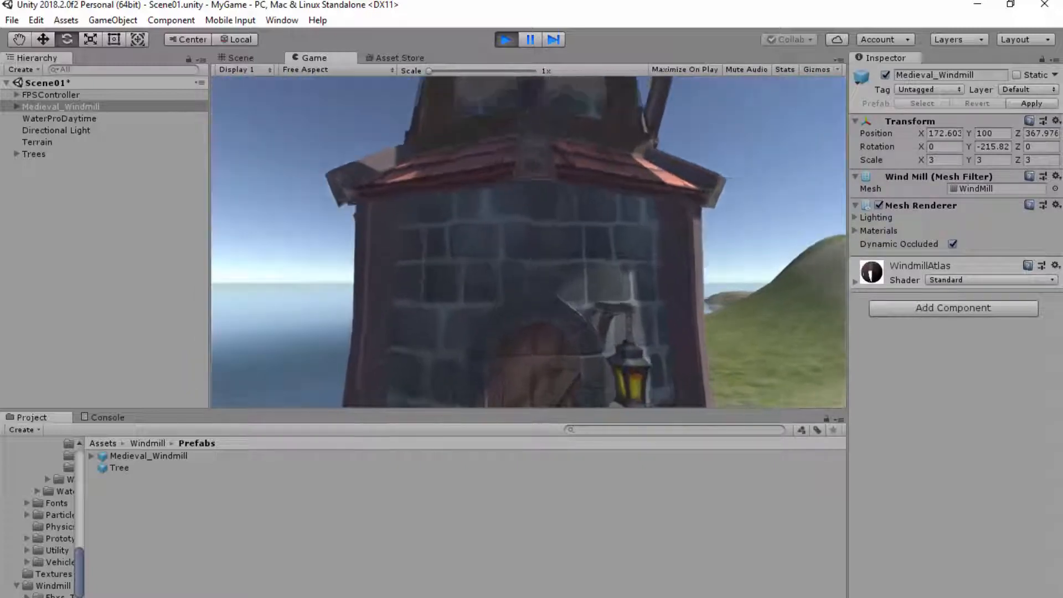
pyautogui.press('w')
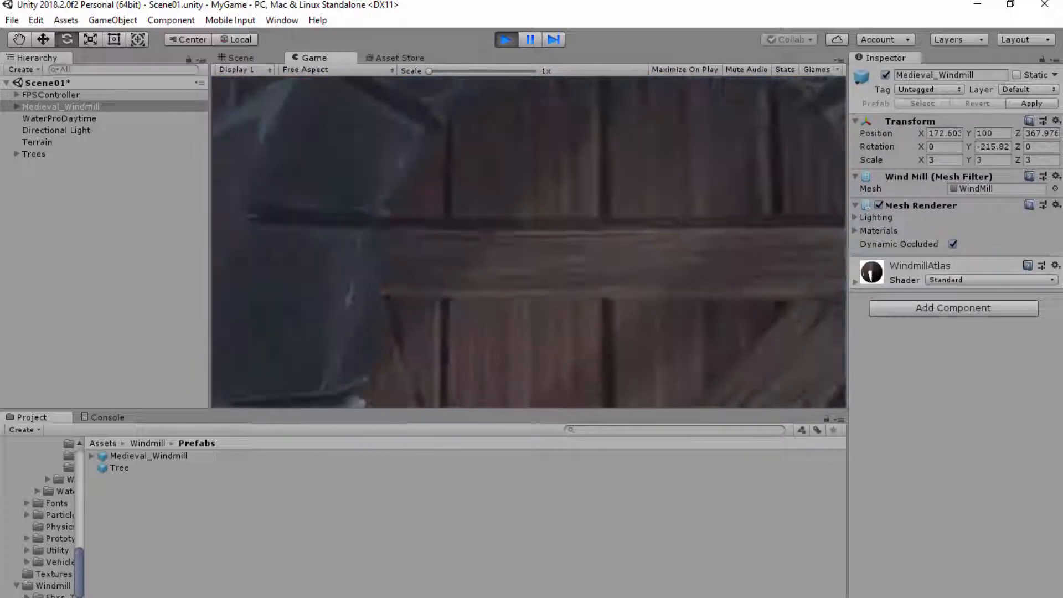
pyautogui.press('s')
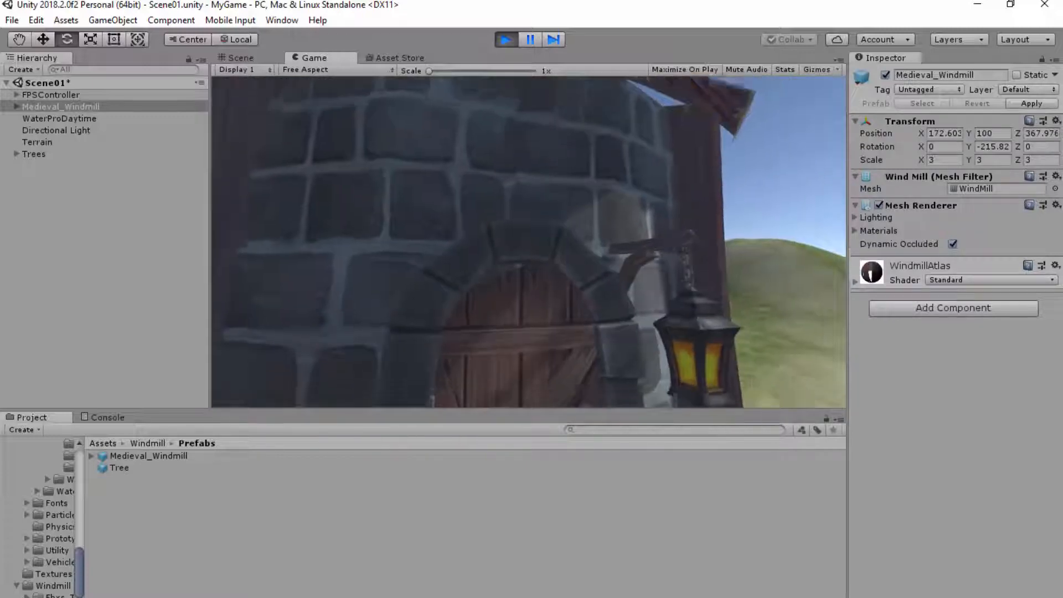
pyautogui.press('w')
pyautogui.press('w')
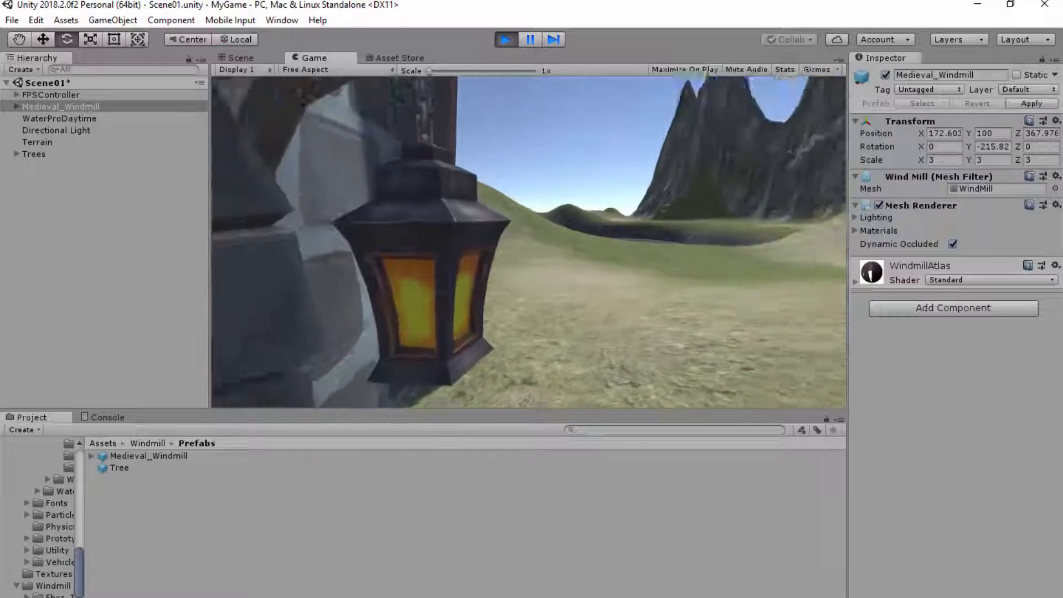
pyautogui.press('w')
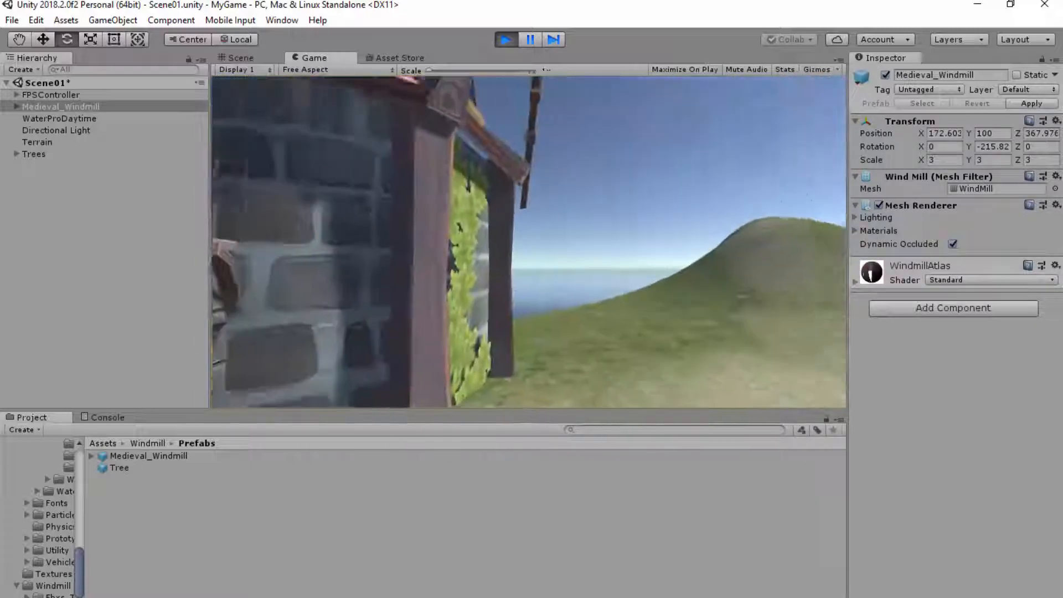
pyautogui.press('w')
pyautogui.press('w')
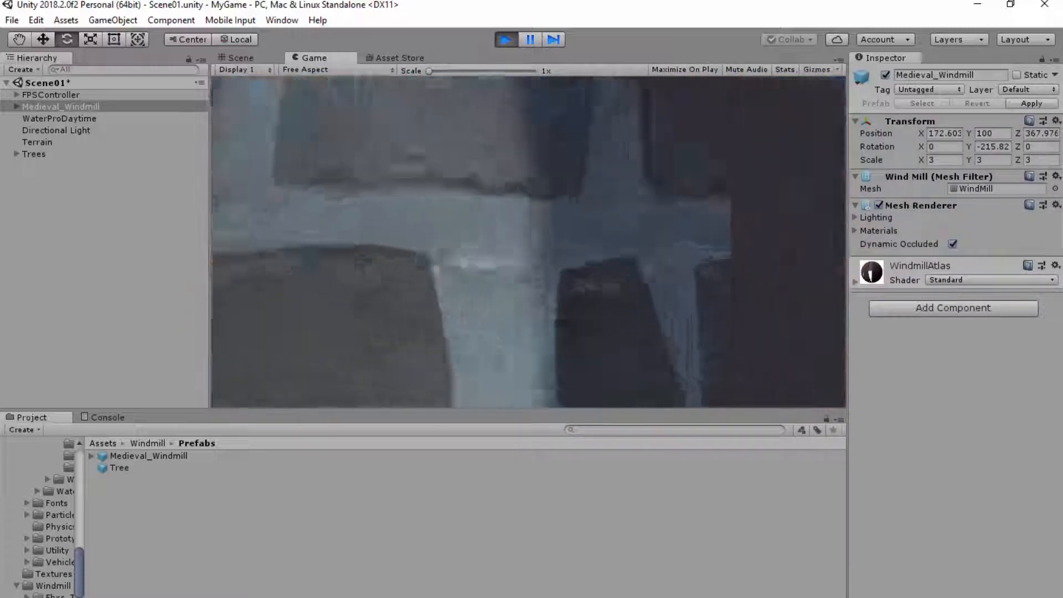
pyautogui.press('w')
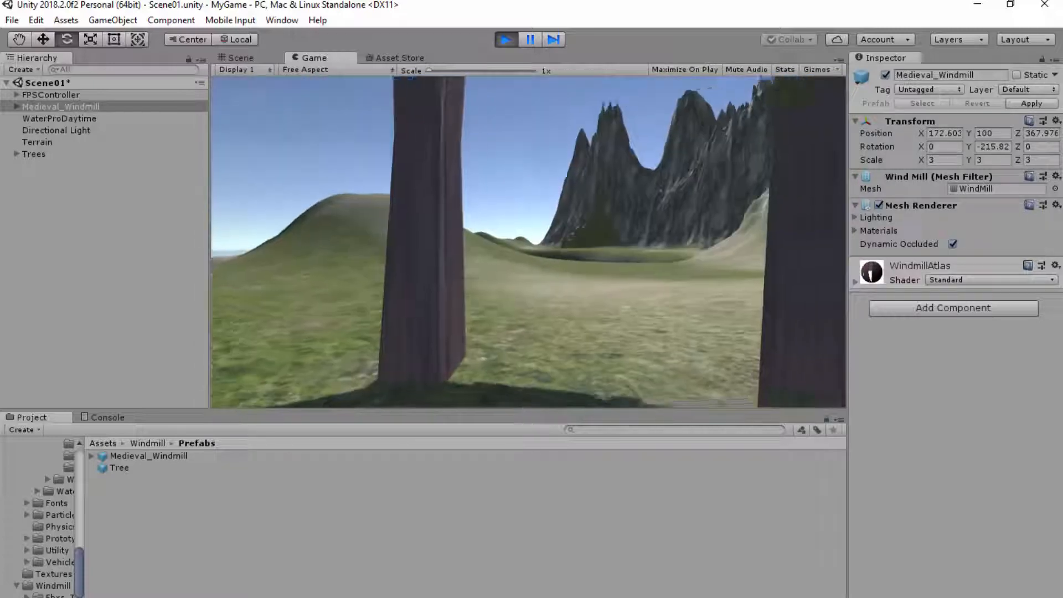
pyautogui.press('w')
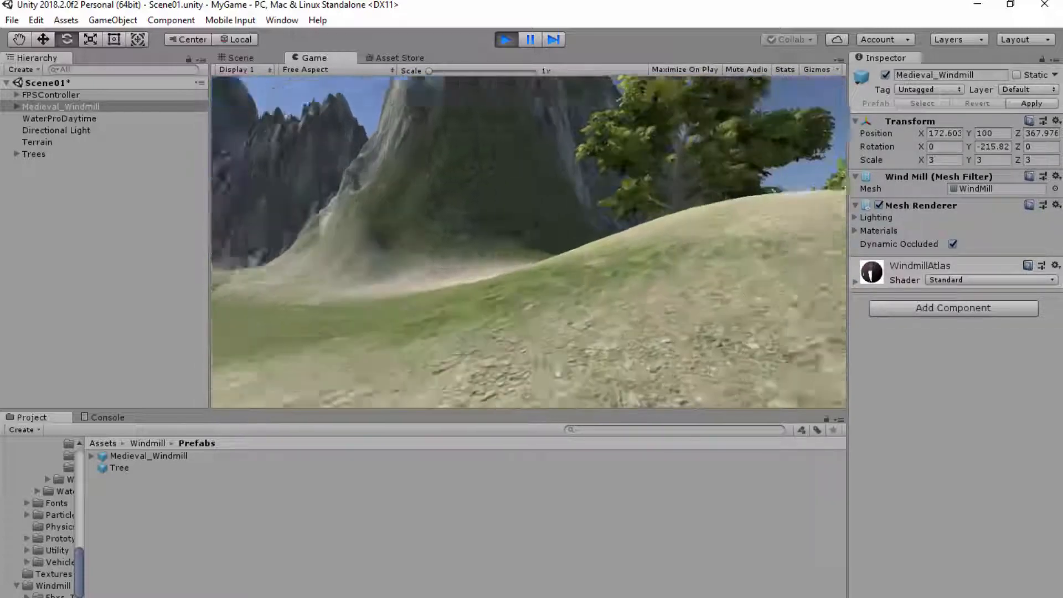
# Back away from the windmill to view its tower and sails from outside, and end the play test.
pyautogui.press('s')
pyautogui.press('s')
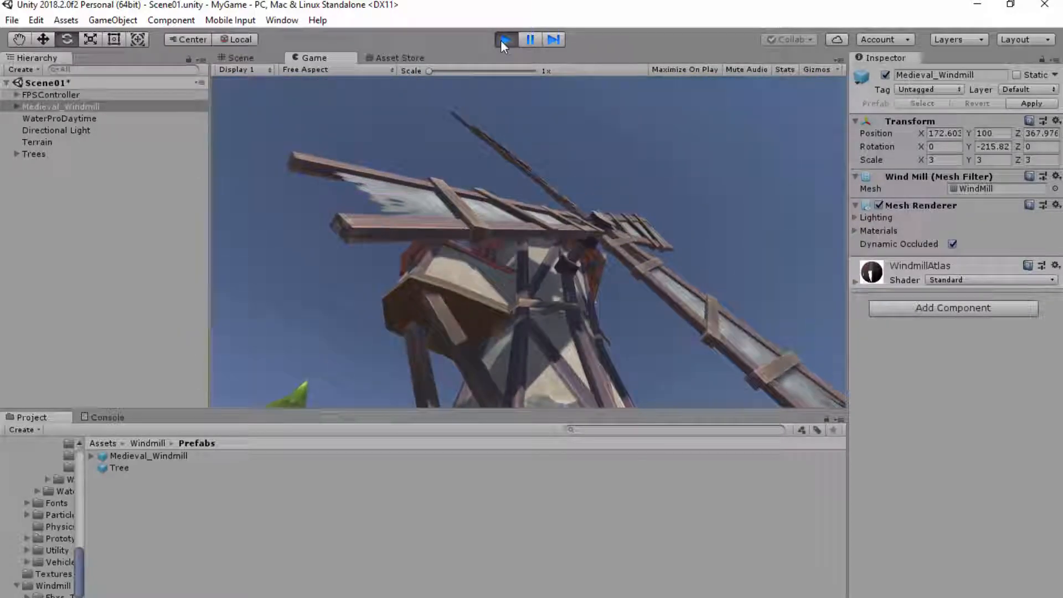
pyautogui.click(505, 39)
pyautogui.click(43, 40)
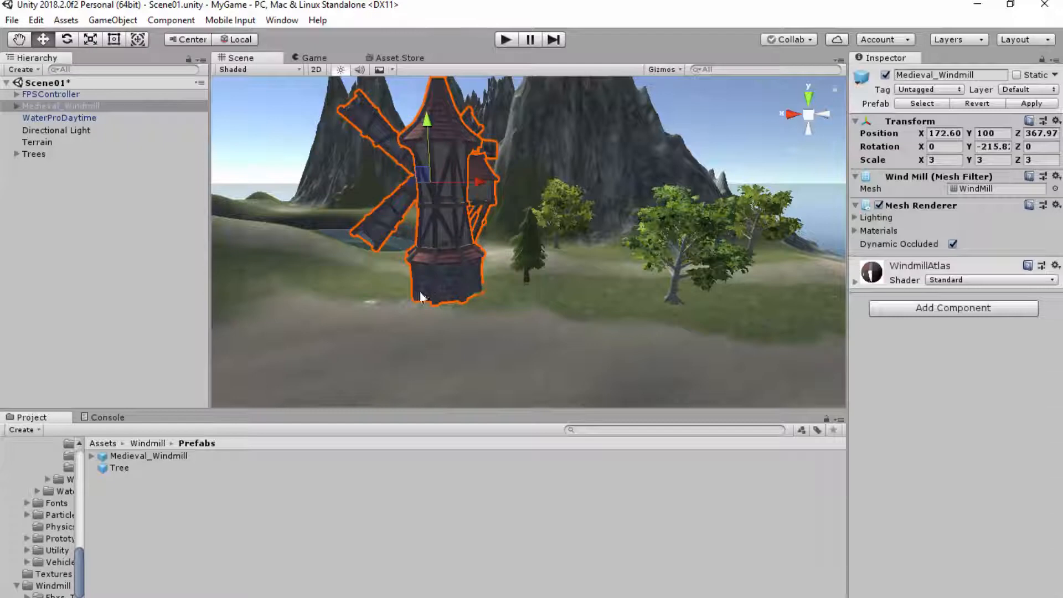
# Add a Capsule Collider component to the Medieval_Windmill object.
pyautogui.scroll(2, 400, 279)
pyautogui.press('f')
pyautogui.scroll(5, 451, 274)
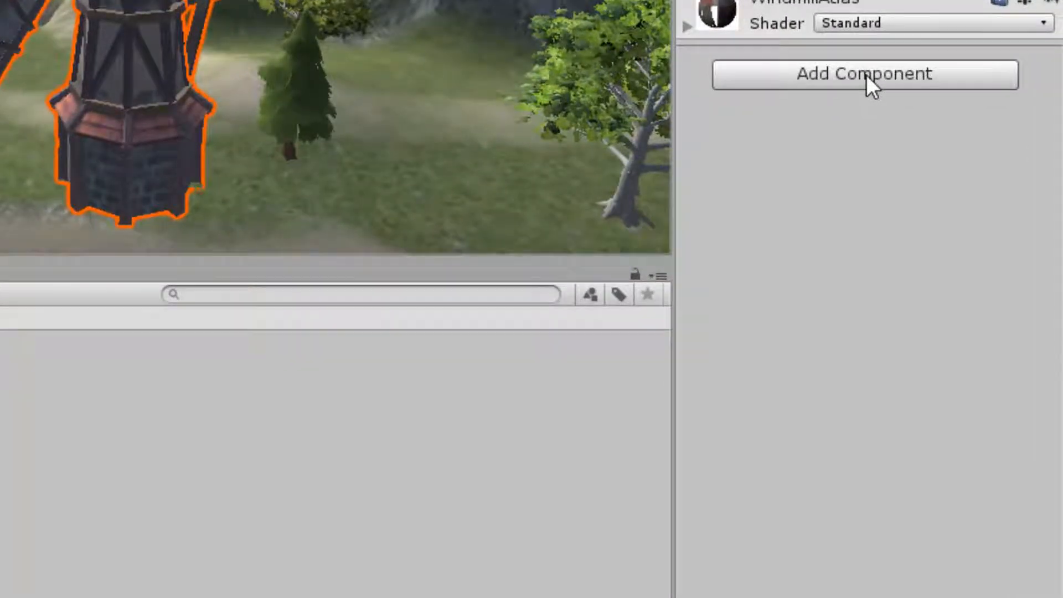
pyautogui.click(866, 75)
pyautogui.write('coll')
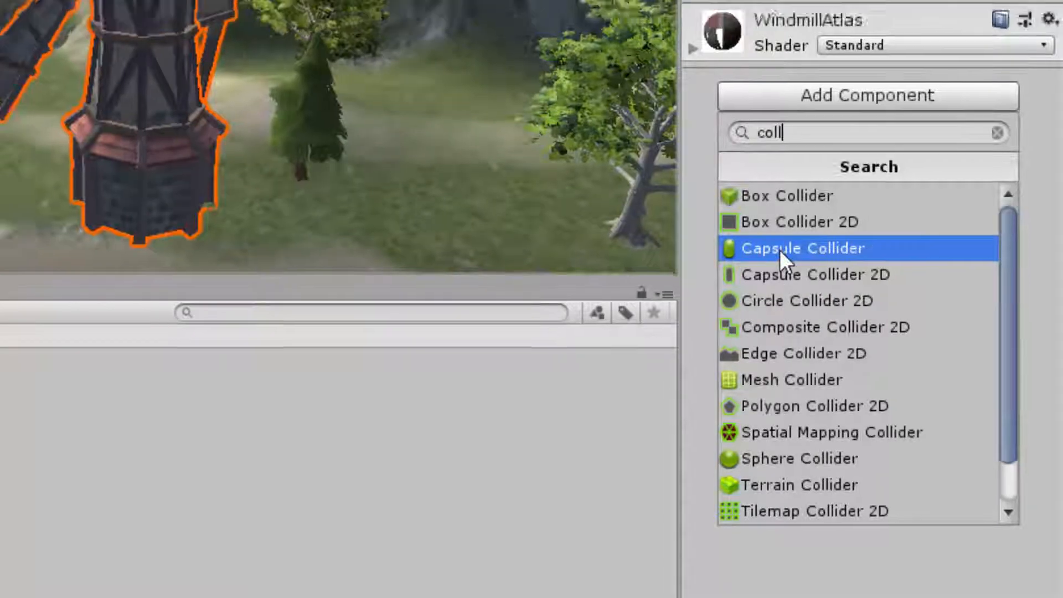
pyautogui.click(775, 230)
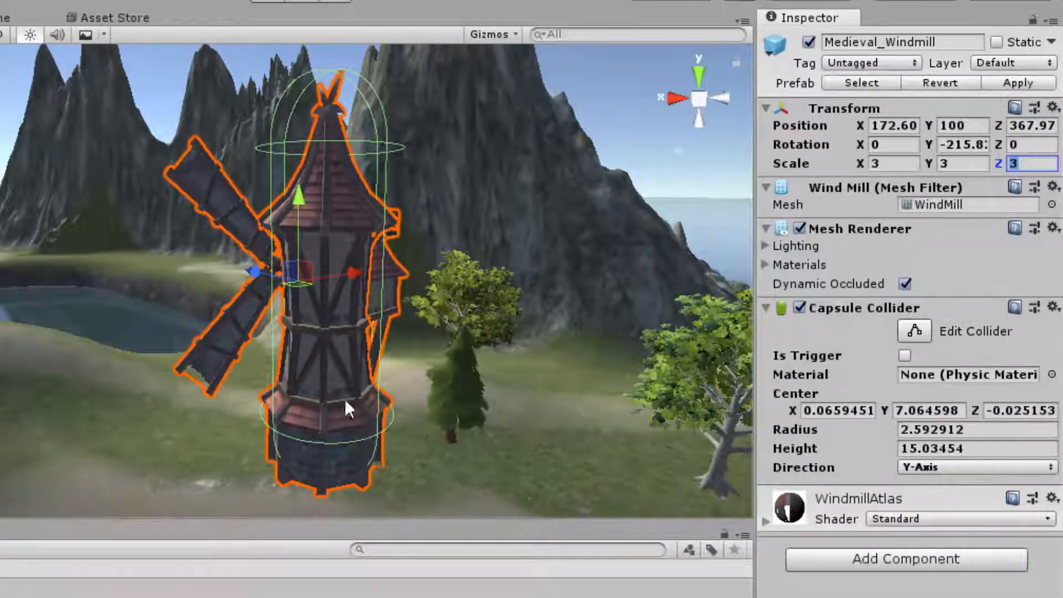
# Extend the windmill's capsule collider downward past its base to a height of about 17.36, and inspect its fit around the tower.
pyautogui.keyDown('alt'); pyautogui.moveTo(344, 399); pyautogui.dragTo(396, 301); pyautogui.keyUp('alt')
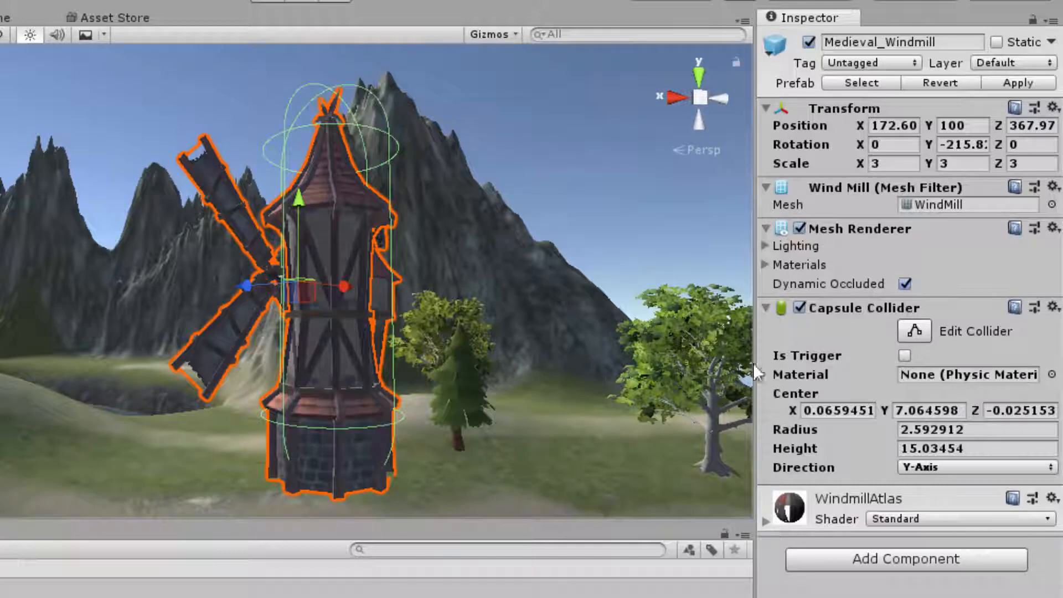
pyautogui.click(914, 332)
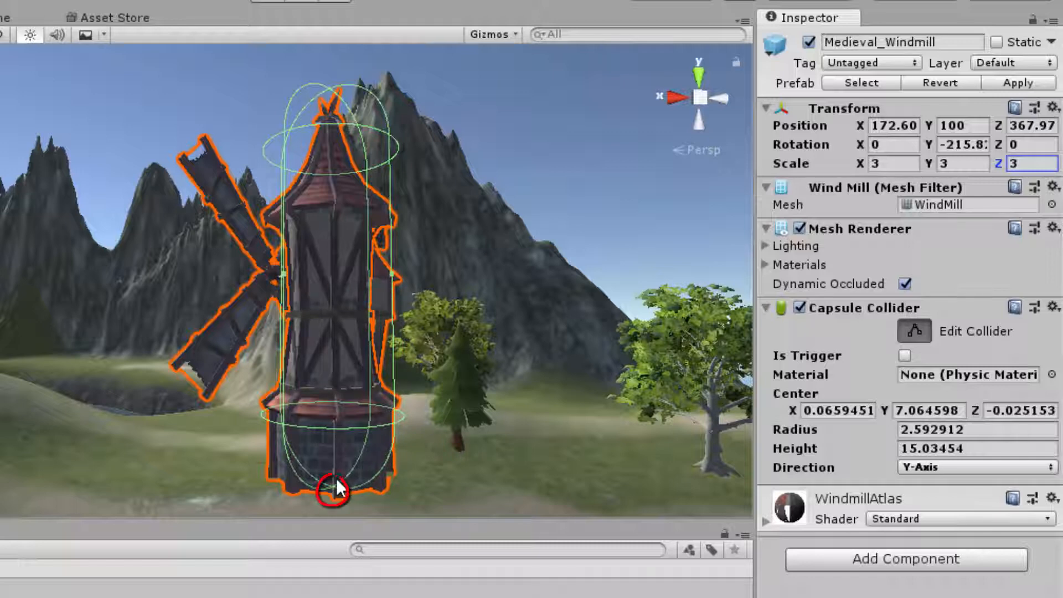
pyautogui.moveTo(334, 489); pyautogui.dragTo(330, 559)
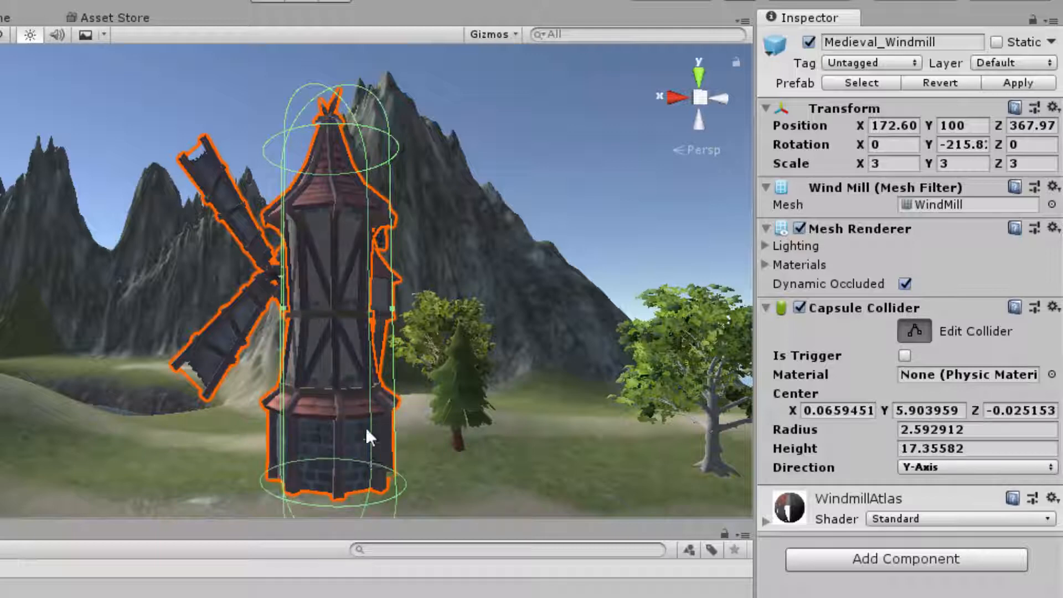
pyautogui.click(567, 216)
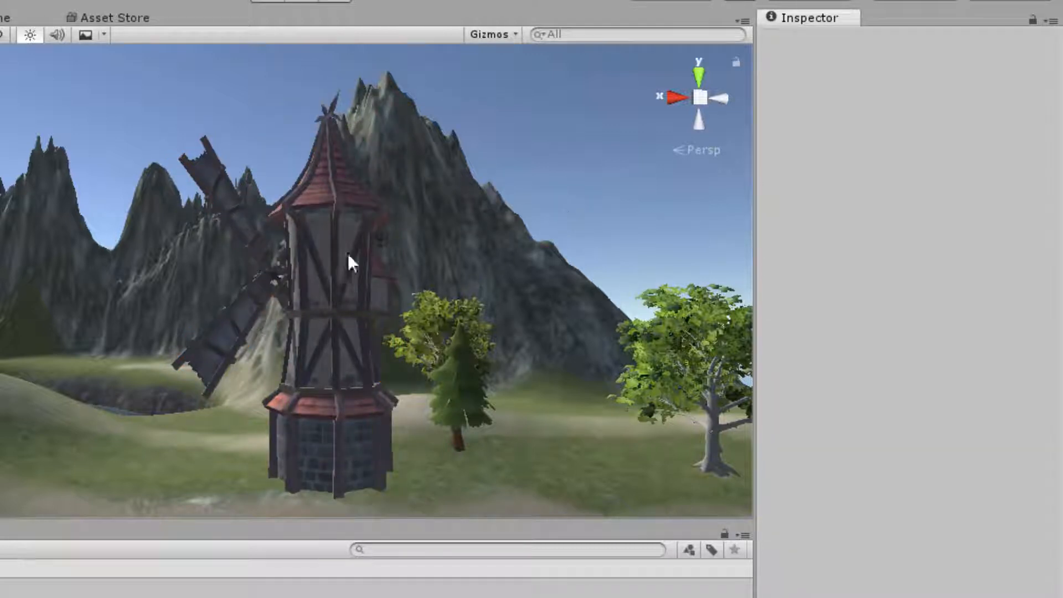
pyautogui.click(327, 277)
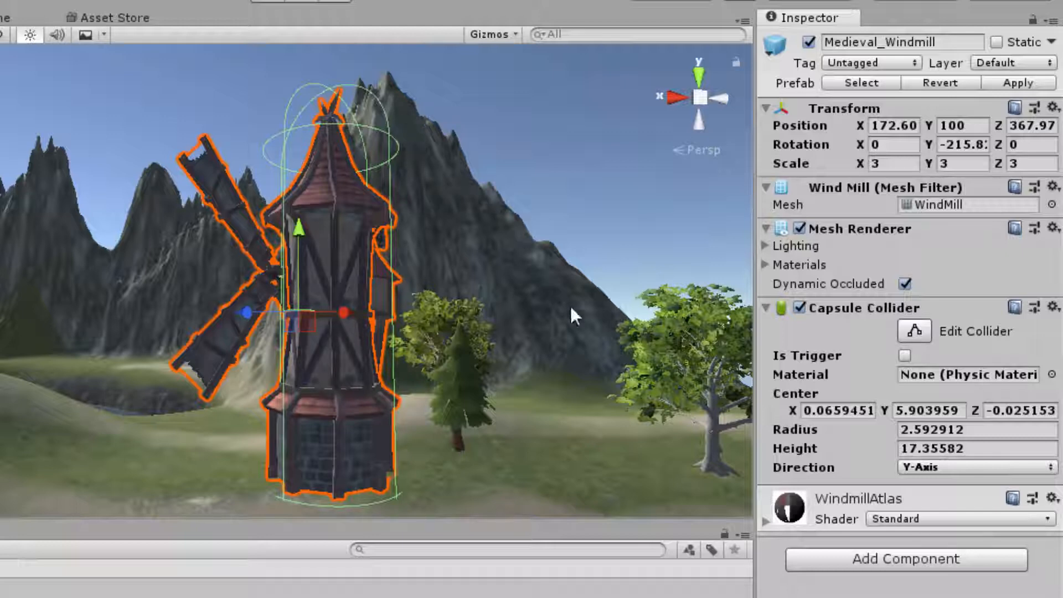
pyautogui.click(917, 332)
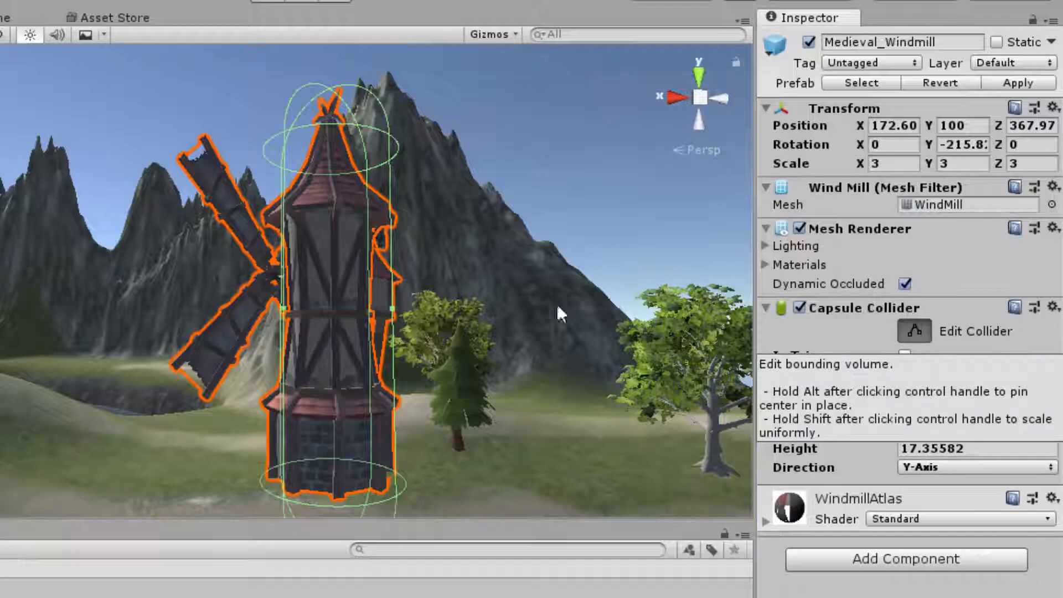
pyautogui.keyDown('alt'); pyautogui.moveTo(224, 389); pyautogui.dragTo(273, 124); pyautogui.keyUp('alt')
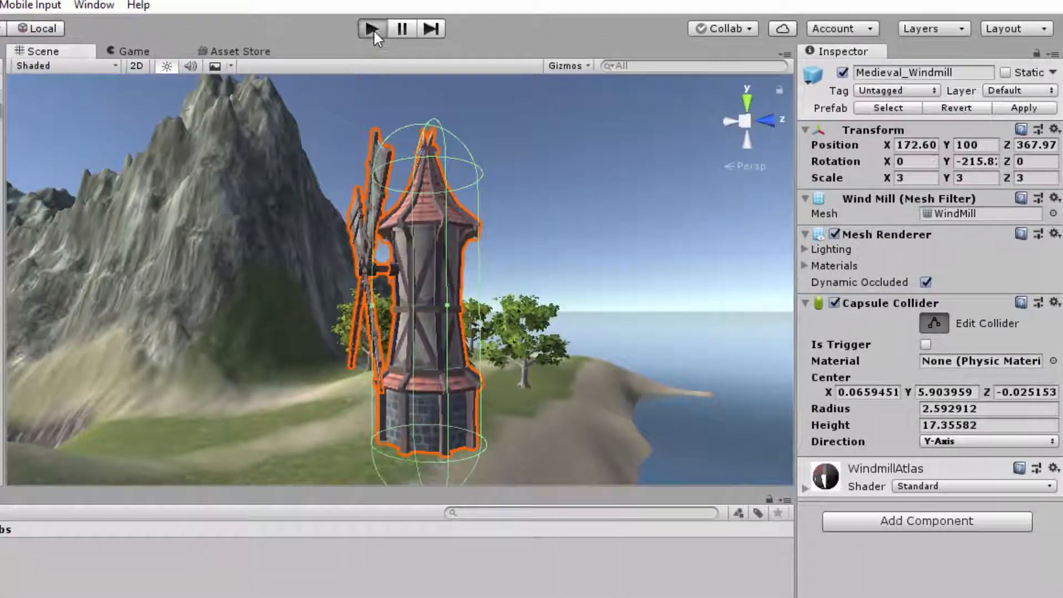
# Play-test walking against the windmill's collider, and sink the windmill slightly into the ground.
pyautogui.click(372, 28)
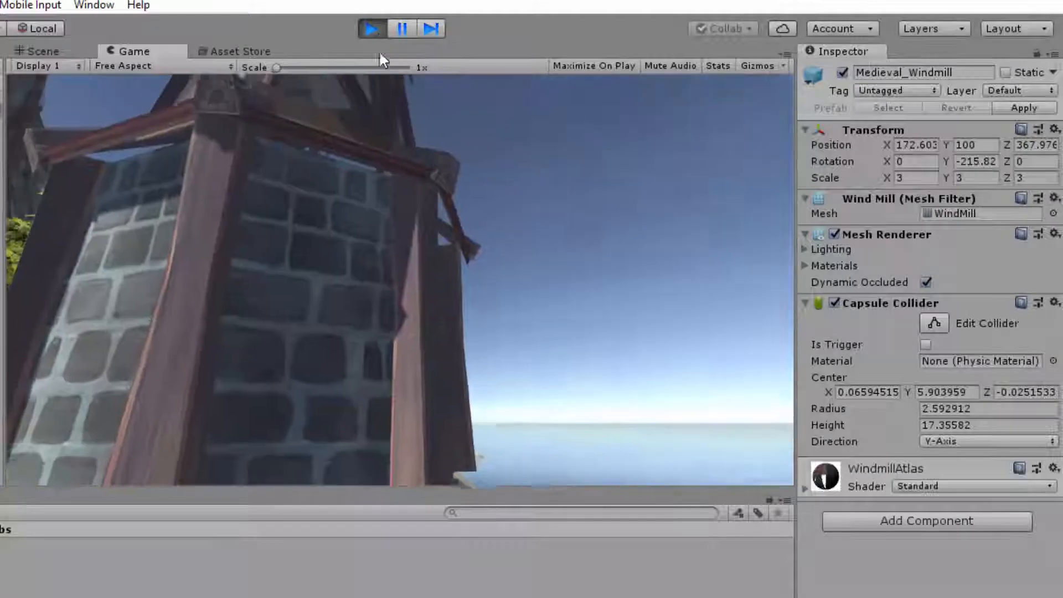
pyautogui.click(377, 31)
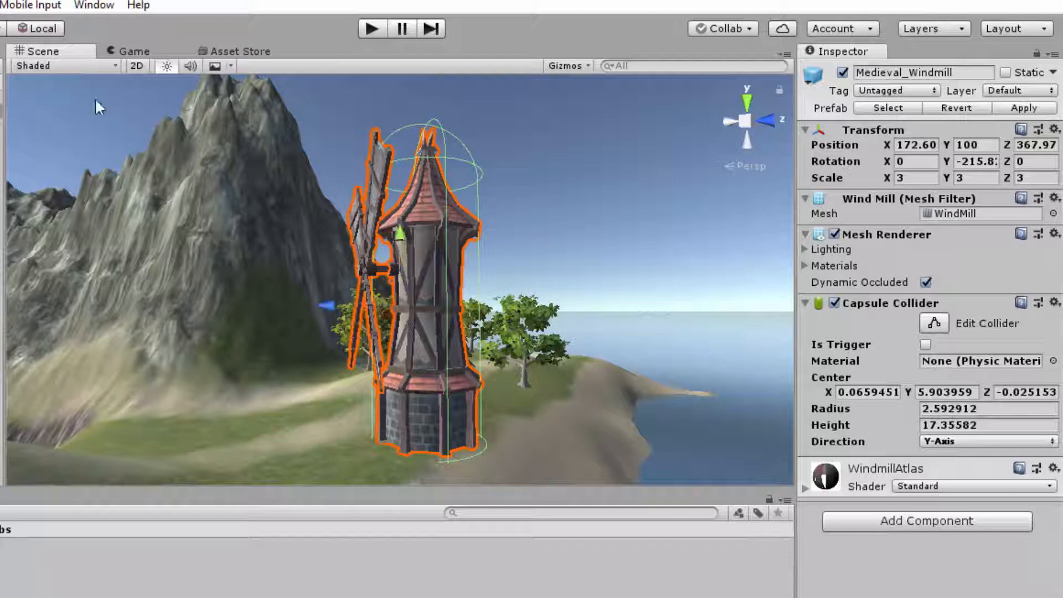
pyautogui.moveTo(401, 231); pyautogui.dragTo(400, 238)
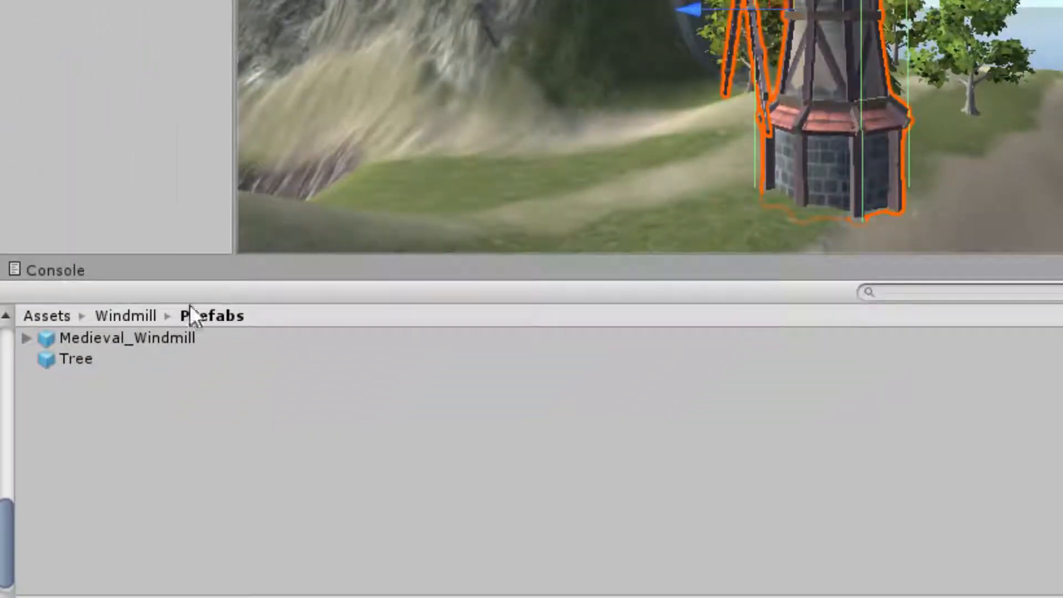
# Place the warehouse model from the Medieval Buildings assets folder on the terrain near the windmill.
pyautogui.click(41, 316)
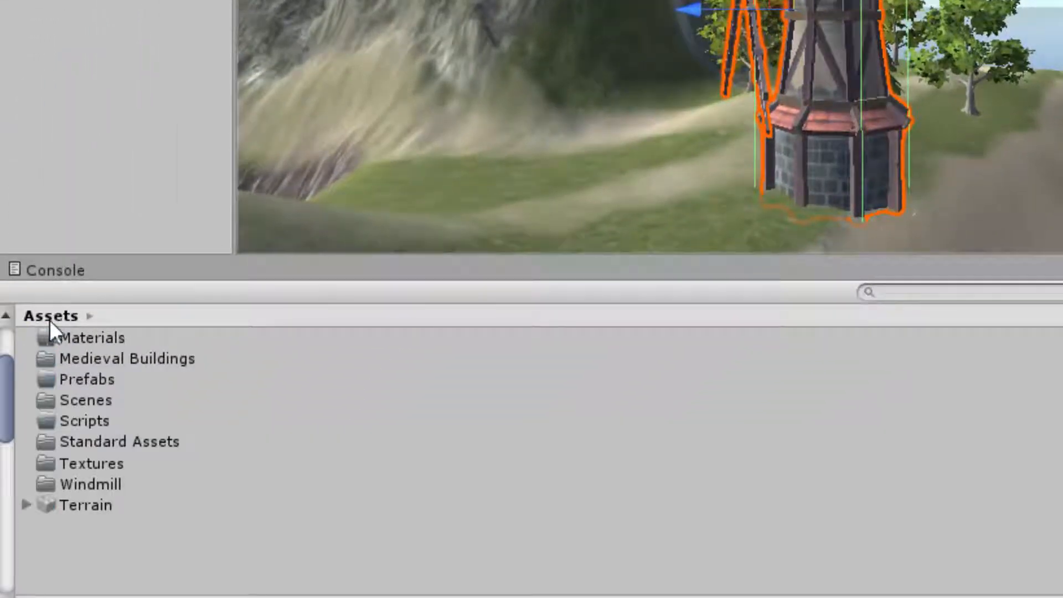
pyautogui.doubleClick(126, 360)
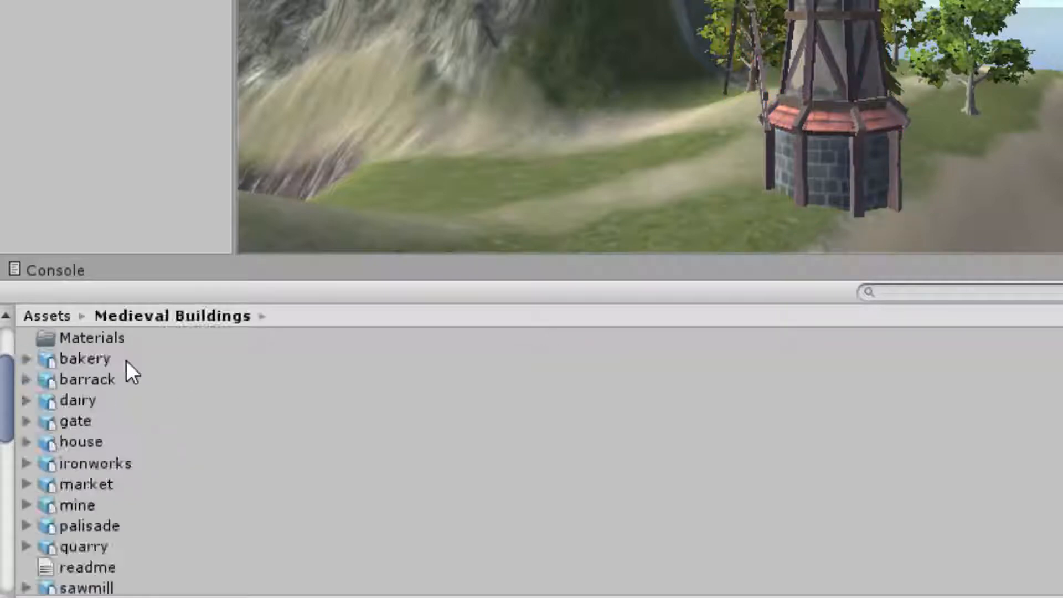
pyautogui.scroll(-2, 480, 95)
pyautogui.scroll(-5, 116, 490)
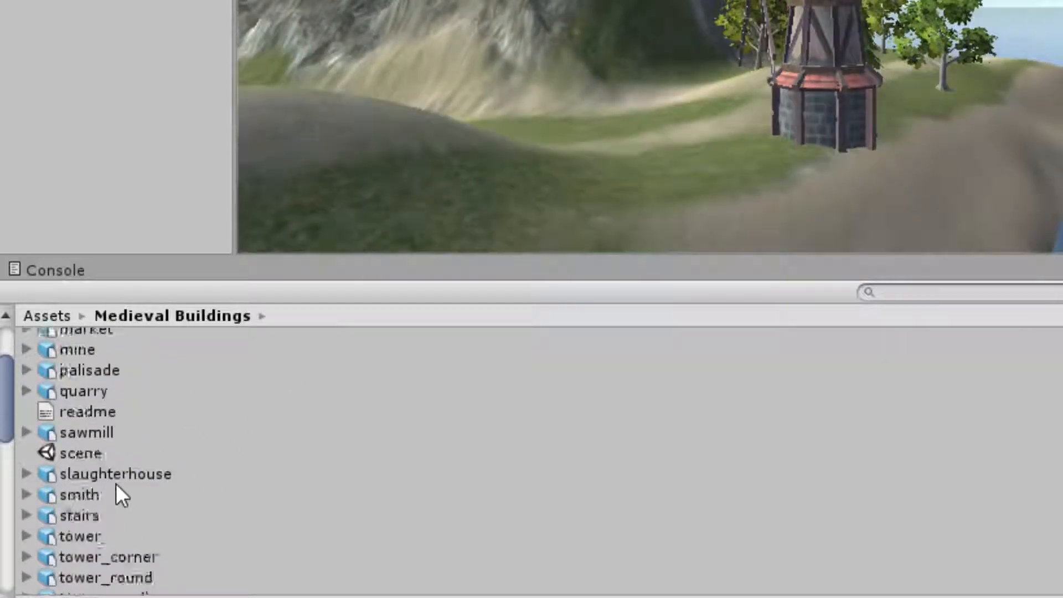
pyautogui.click(87, 563)
pyautogui.moveTo(87, 563); pyautogui.dragTo(617, 153)
# Move the warehouse to the grass at the mountain's foot, turned to about -168 on Z and at about Z 184.17.
pyautogui.moveTo(679, 169); pyautogui.dragTo(1007, 208, button='middle')
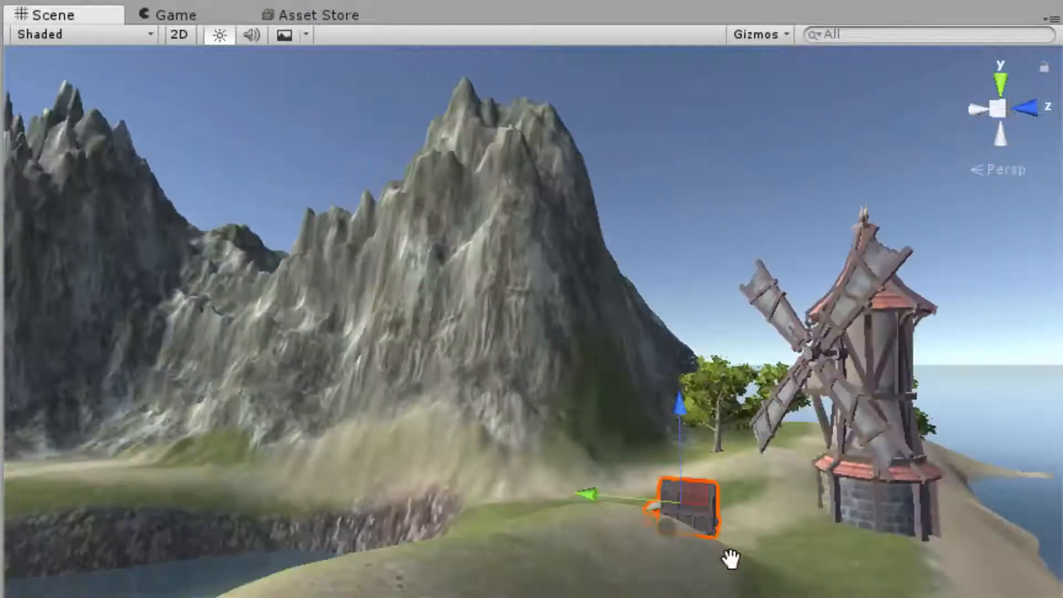
pyautogui.scroll(-6, 1025, 134)
pyautogui.moveTo(507, 412); pyautogui.dragTo(41, 435)
pyautogui.press('f')
pyautogui.press('e')
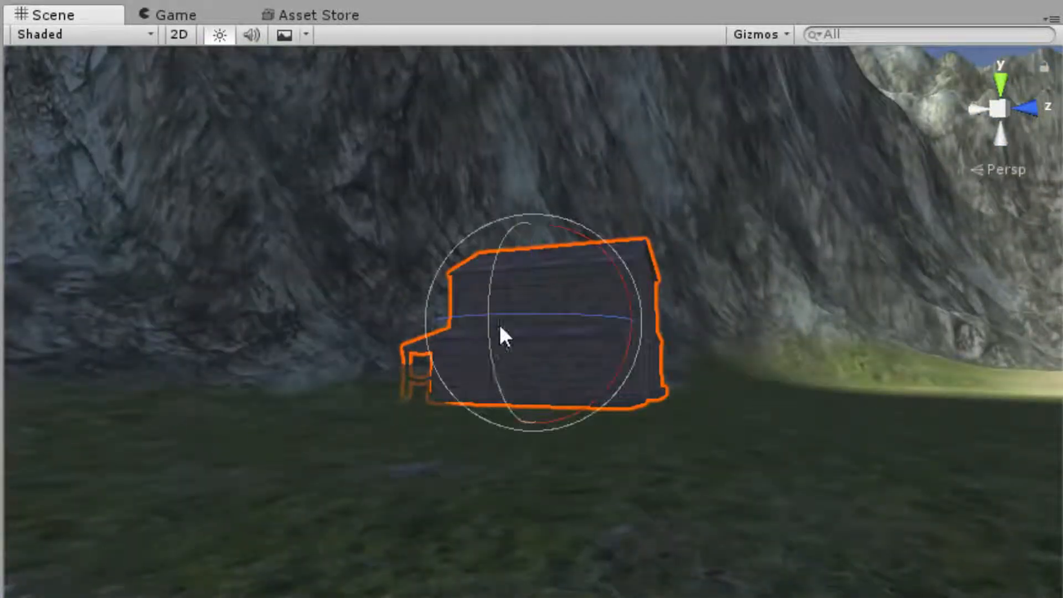
pyautogui.moveTo(499, 324); pyautogui.dragTo(966, 332)
pyautogui.press('w')
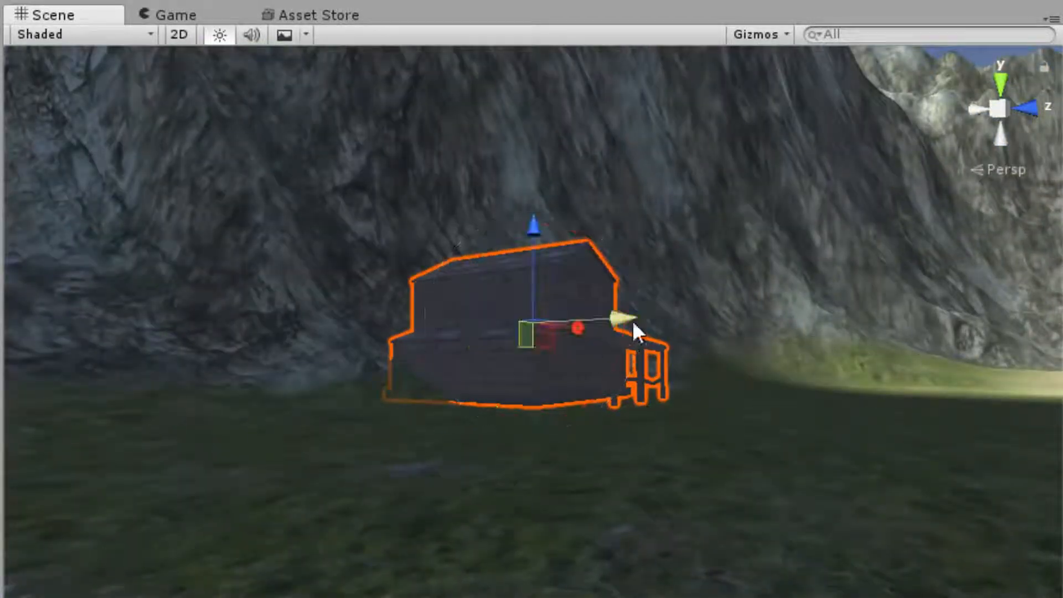
pyautogui.moveTo(636, 327); pyautogui.dragTo(738, 339)
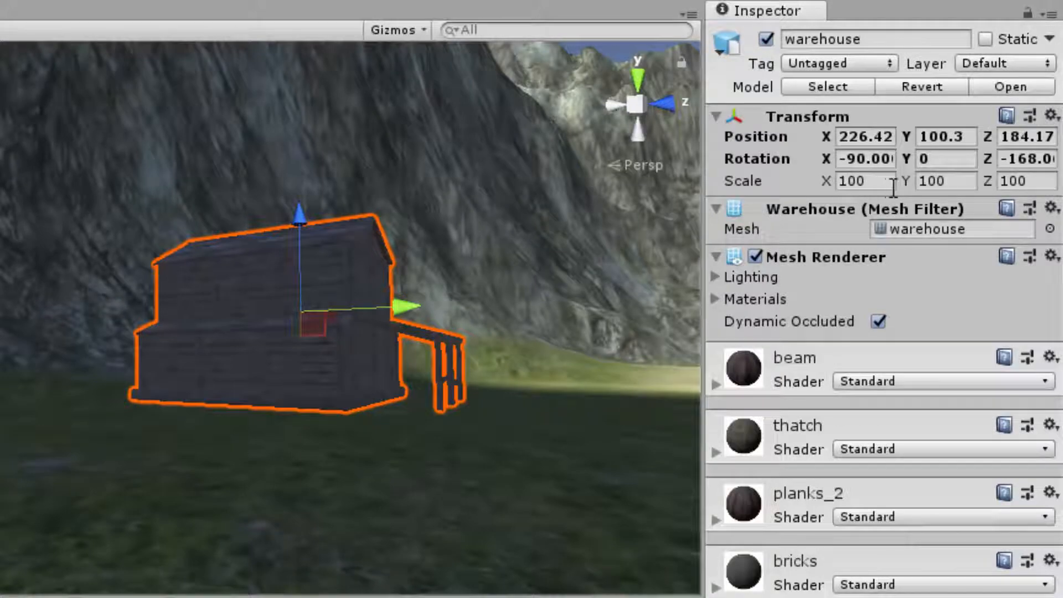
# Set the warehouse's scale to 300 on X, Y and Z.
pyautogui.scroll(-5, 556, 382)
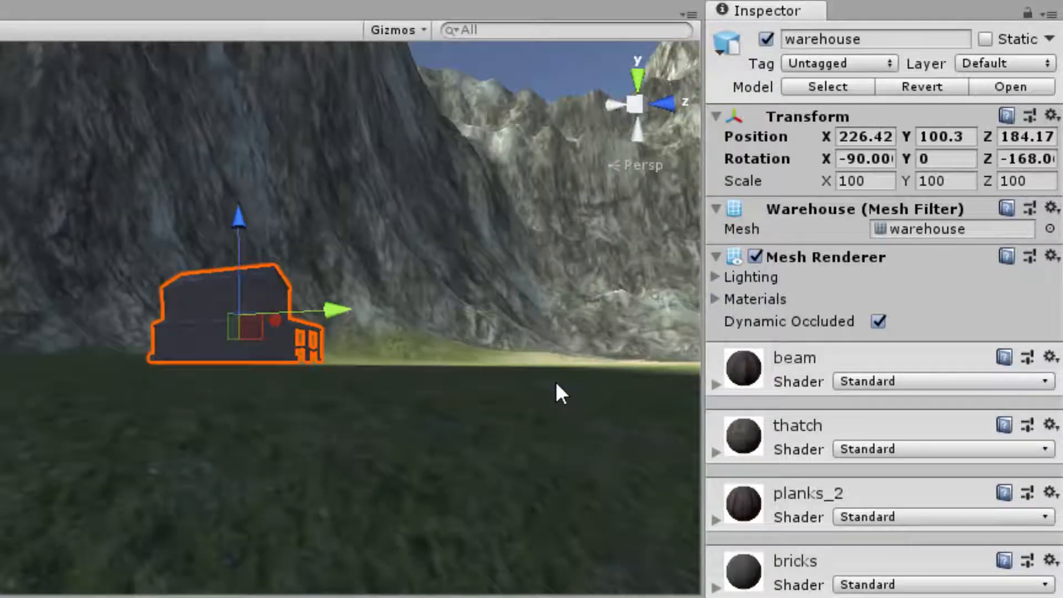
pyautogui.keyDown('alt'); pyautogui.moveTo(556, 382); pyautogui.dragTo(510, 550); pyautogui.keyUp('alt')
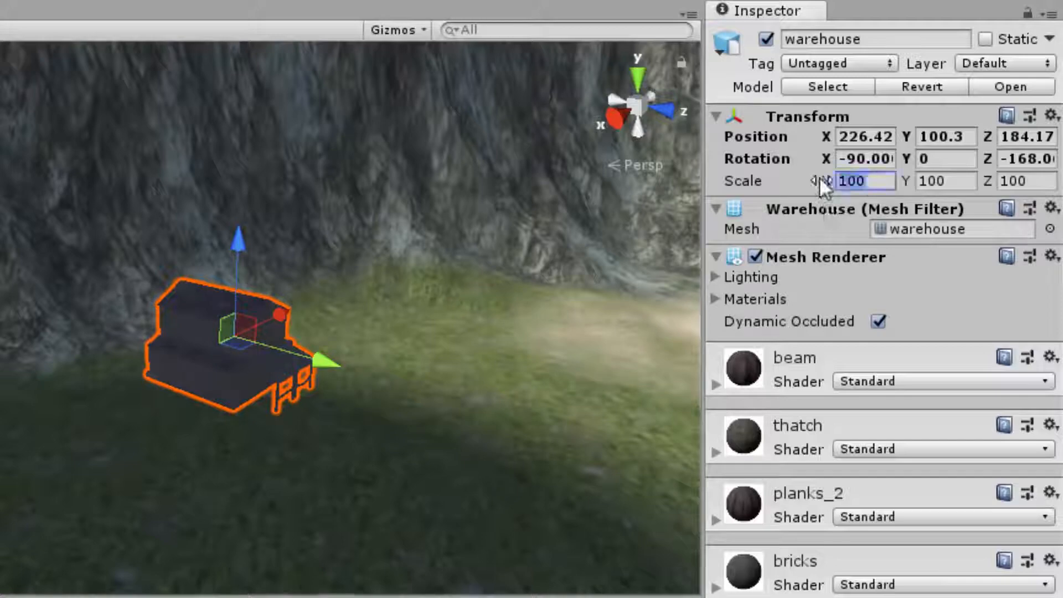
pyautogui.write('300')
pyautogui.press('Tab')
pyautogui.write('300')
pyautogui.press('Tab')
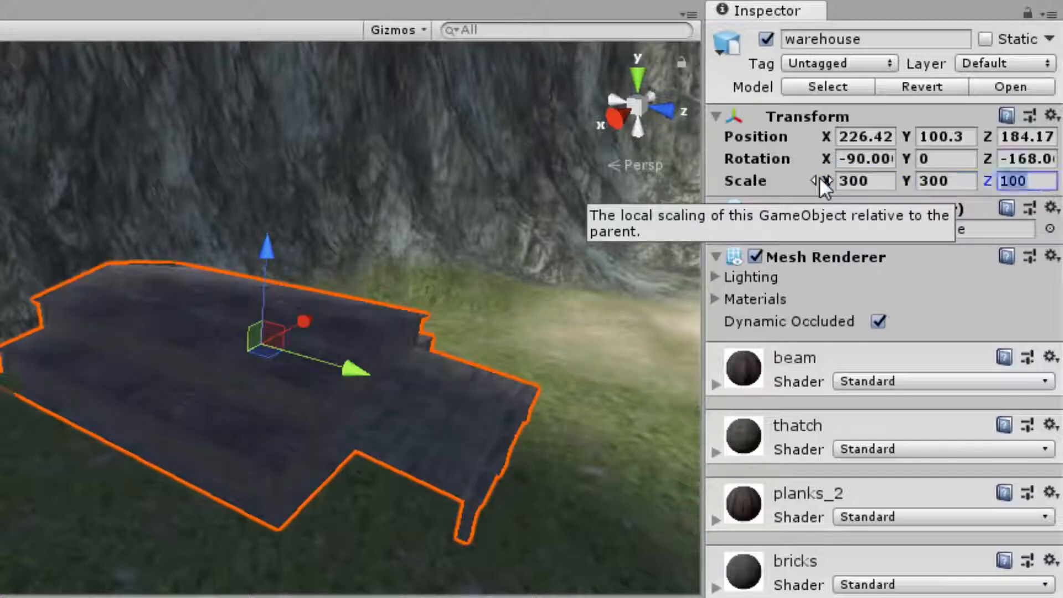
pyautogui.write('300')
# Reposition the enlarged warehouse on the grass between the cliff and the lake and adjust its height to rest on the ground.
pyautogui.scroll(-5, 311, 351)
pyautogui.moveTo(314, 304); pyautogui.dragTo(456, 294)
pyautogui.moveTo(274, 178)
pyautogui.mouseDown()
pyautogui.moveTo(263, 206)
pyautogui.moveTo(269, 183)
pyautogui.mouseUp()
pyautogui.moveTo(378, 261); pyautogui.dragTo(303, 259)
pyautogui.keyDown('alt'); pyautogui.moveTo(343, 338); pyautogui.dragTo(420, 382); pyautogui.keyUp('alt')
pyautogui.moveTo(192, 198); pyautogui.dragTo(191, 191)
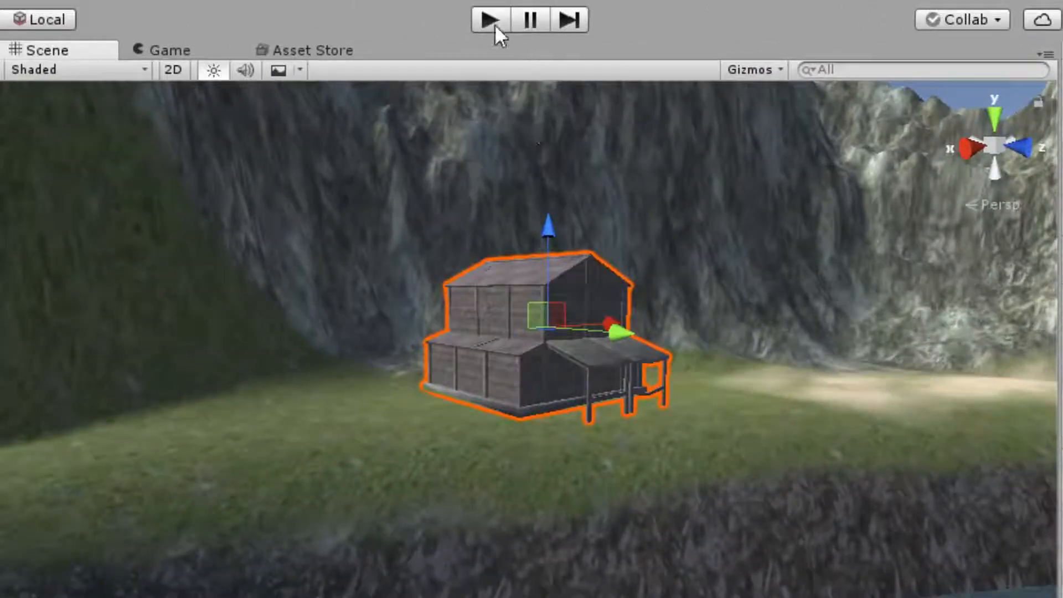
# Play-test the scene, walking from the windmill along the lake to the warehouse's porch.
pyautogui.click(489, 21)
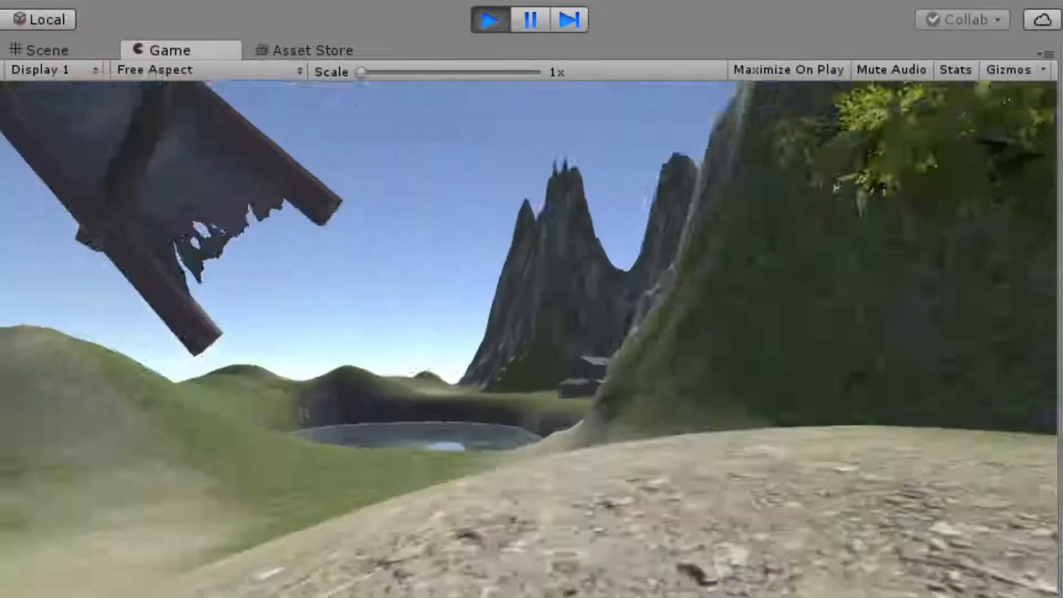
pyautogui.press('w')
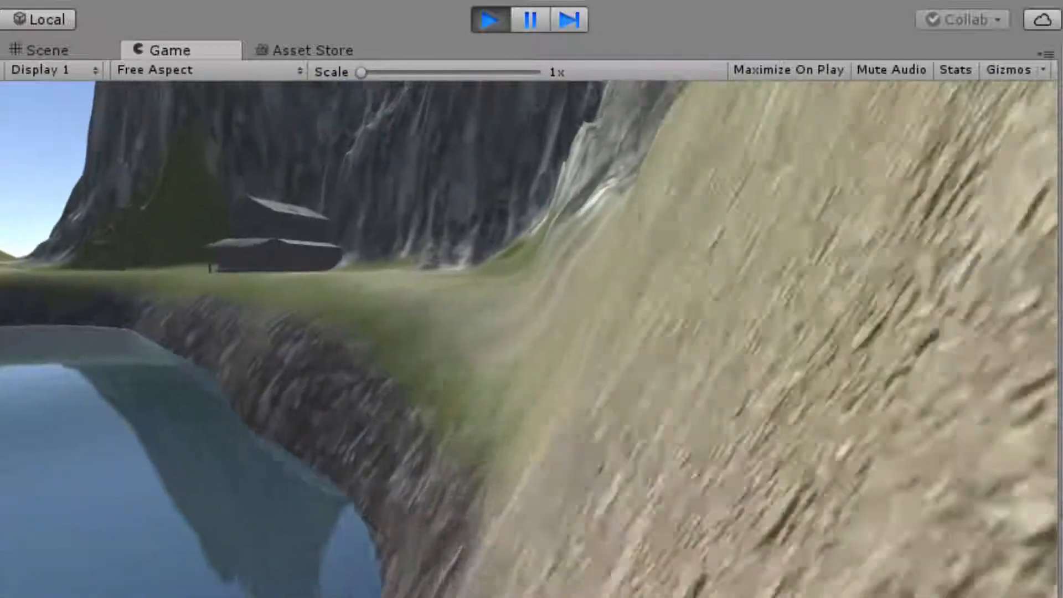
pyautogui.press('w')
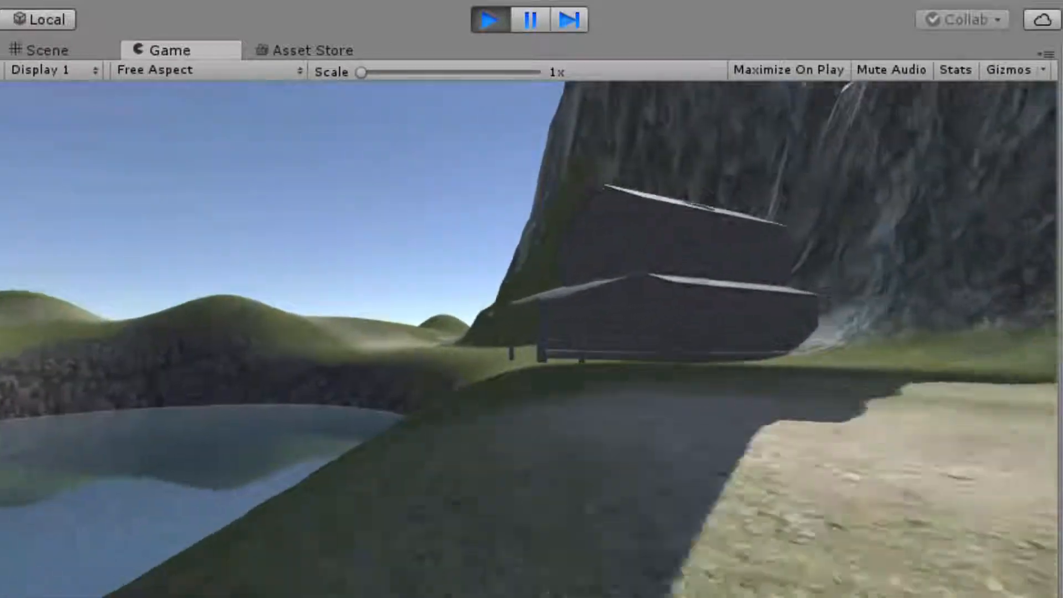
pyautogui.press('w')
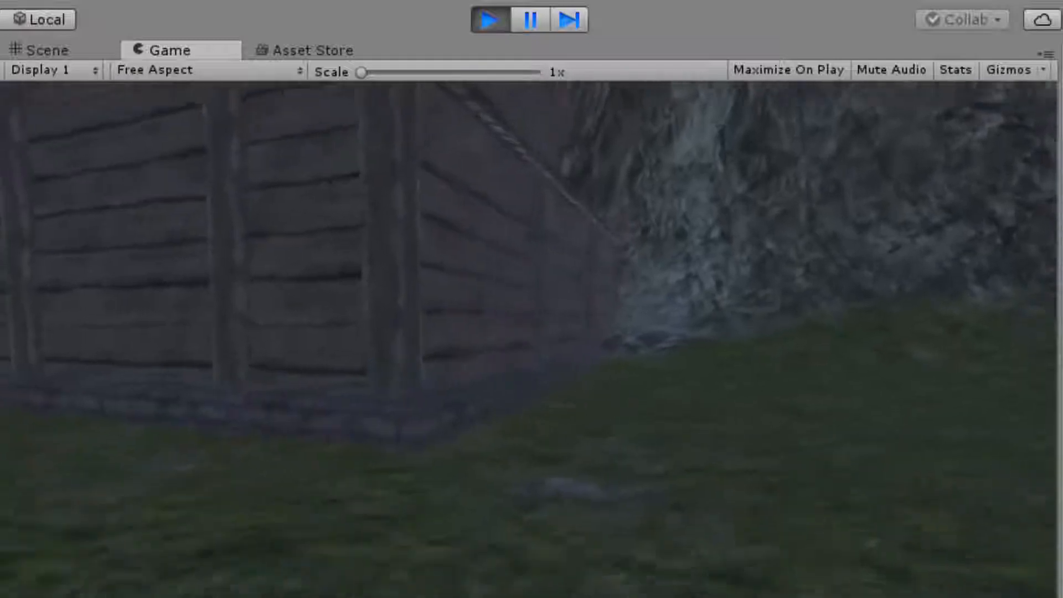
pyautogui.press('w')
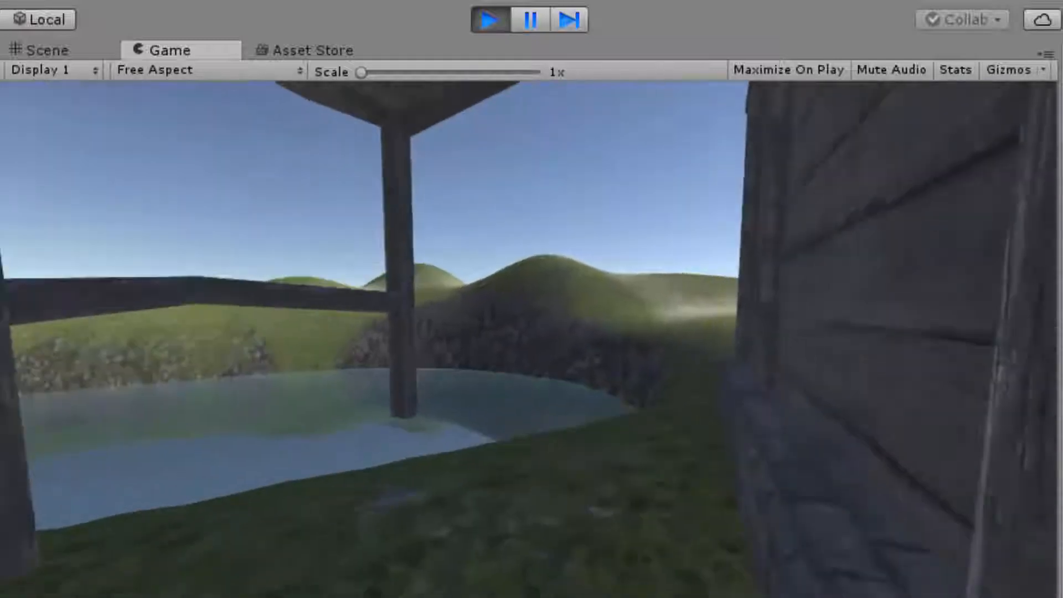
pyautogui.press('w')
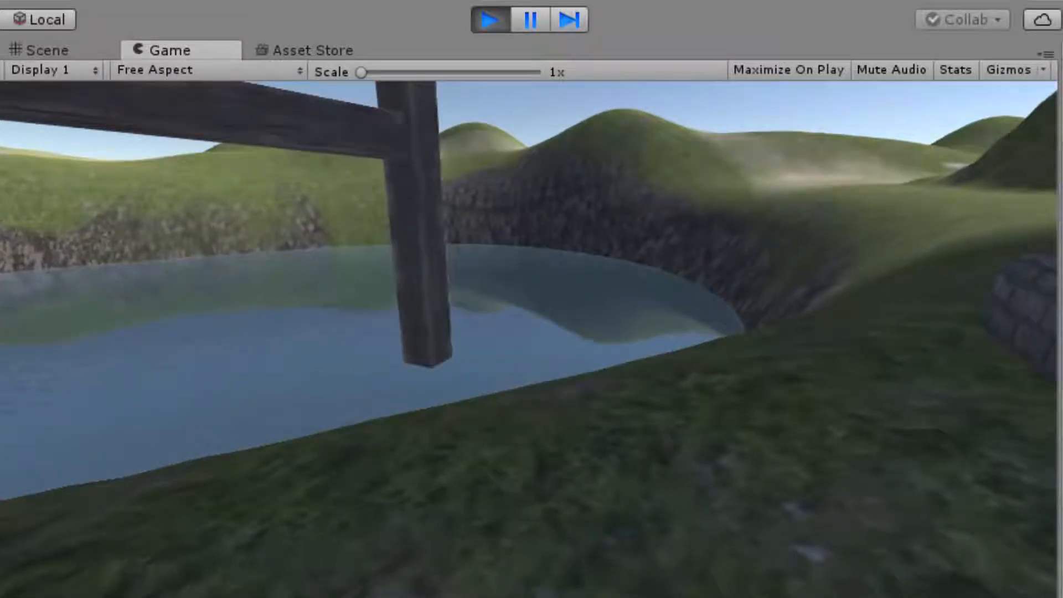
pyautogui.press('w')
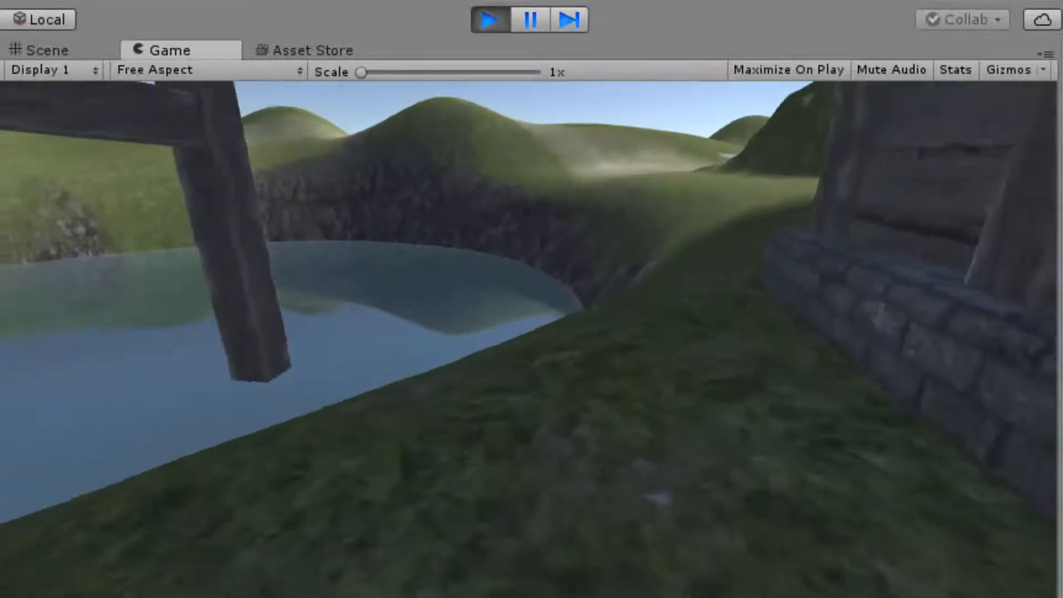
# Walk behind the warehouse along the cliff, inspect its walls and interior up close, and end the play-test.
pyautogui.press('w')
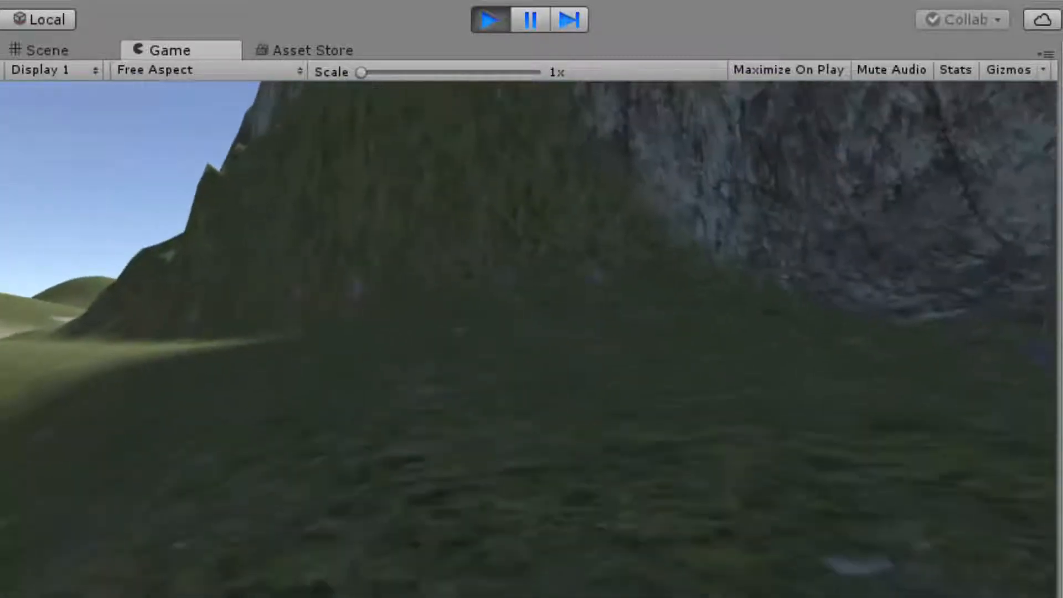
pyautogui.press('w')
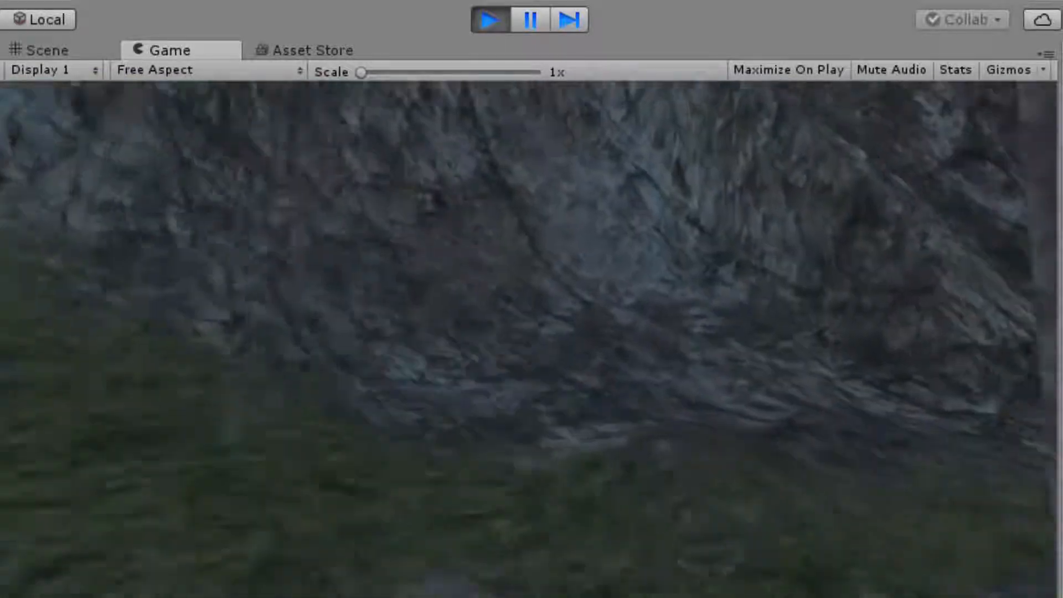
pyautogui.press('w')
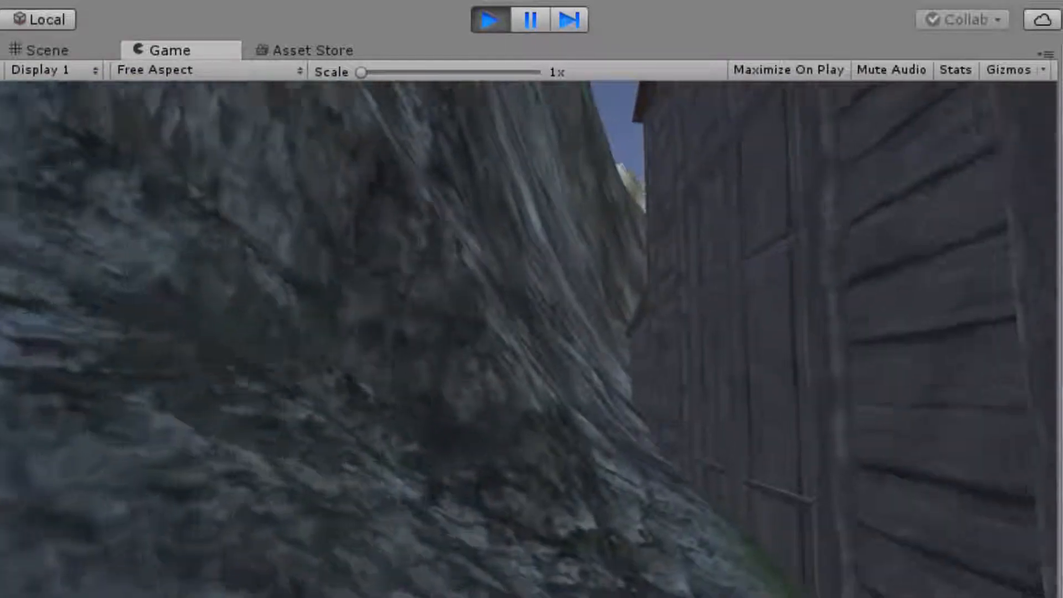
pyautogui.press('w')
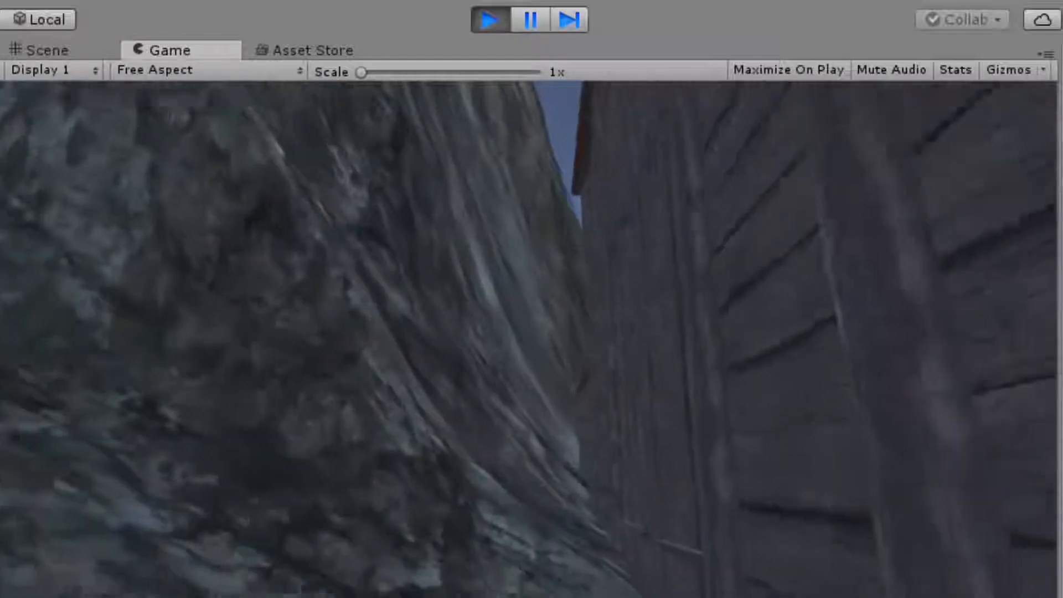
pyautogui.press('w')
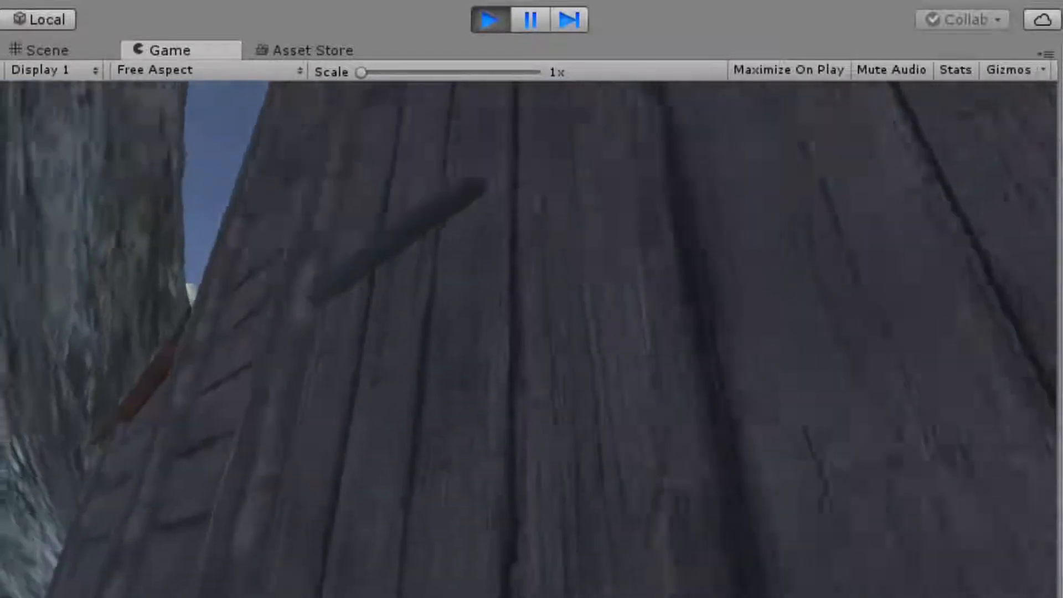
pyautogui.press('w')
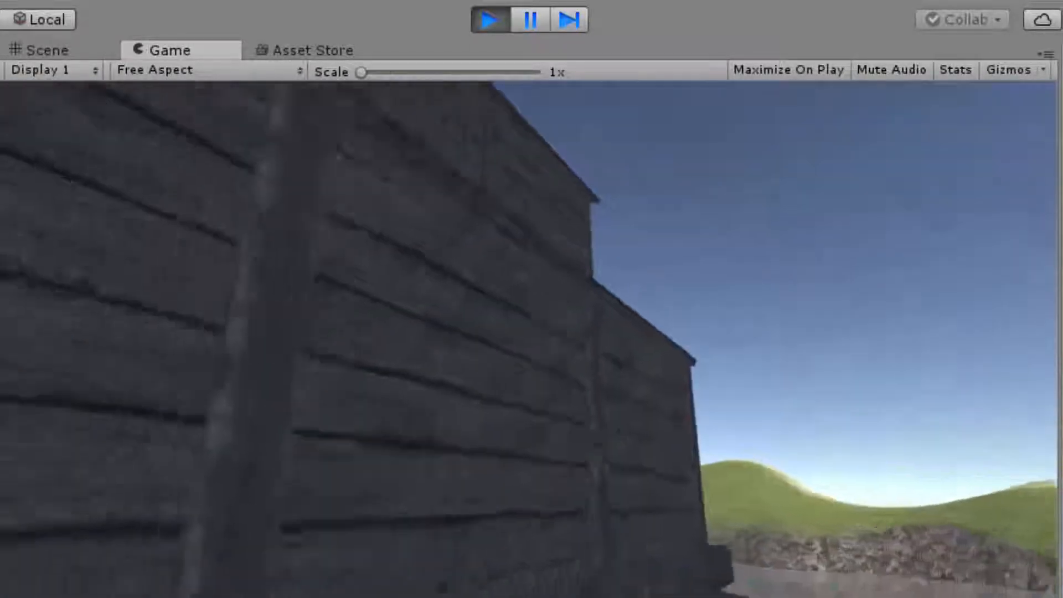
pyautogui.press('w')
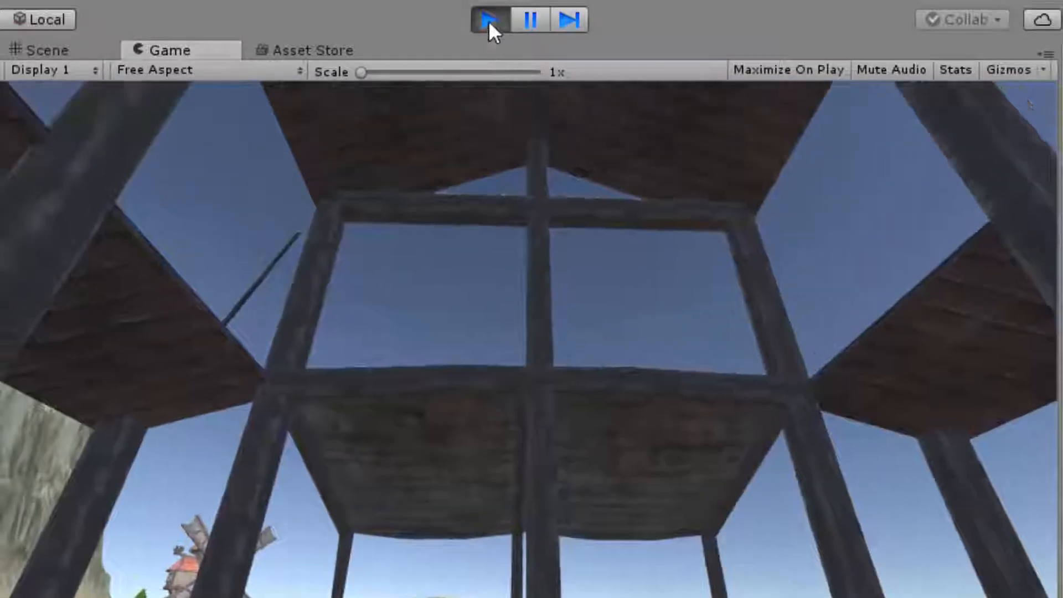
pyautogui.click(490, 21)
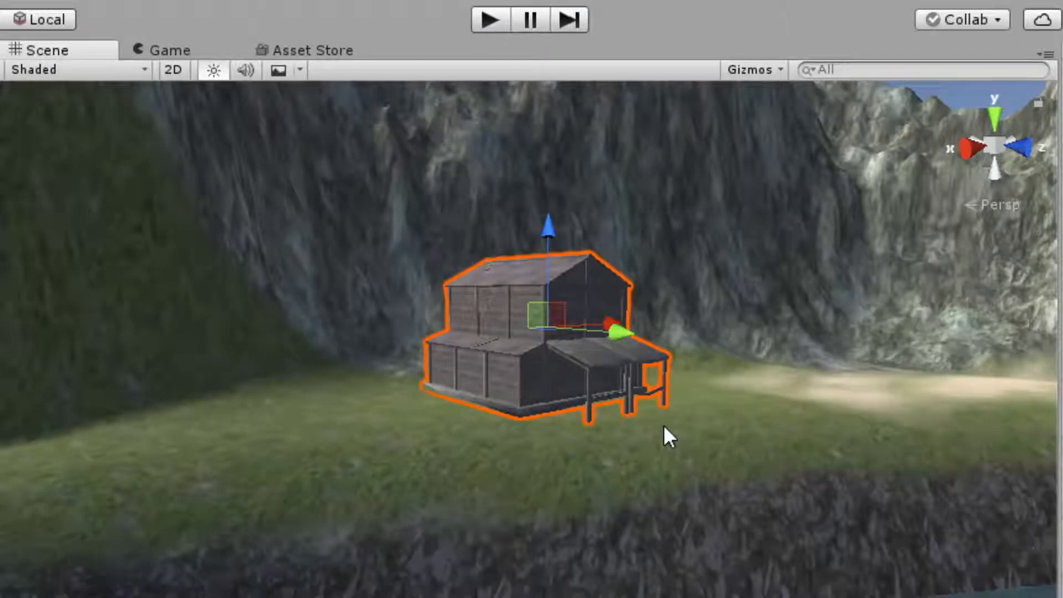
# Set the warehouse's scale to 220 on X, Y and Z.
pyautogui.keyDown('alt'); pyautogui.moveTo(736, 427); pyautogui.dragTo(605, 367); pyautogui.keyUp('alt')
pyautogui.moveTo(564, 453); pyautogui.dragTo(564, 472)
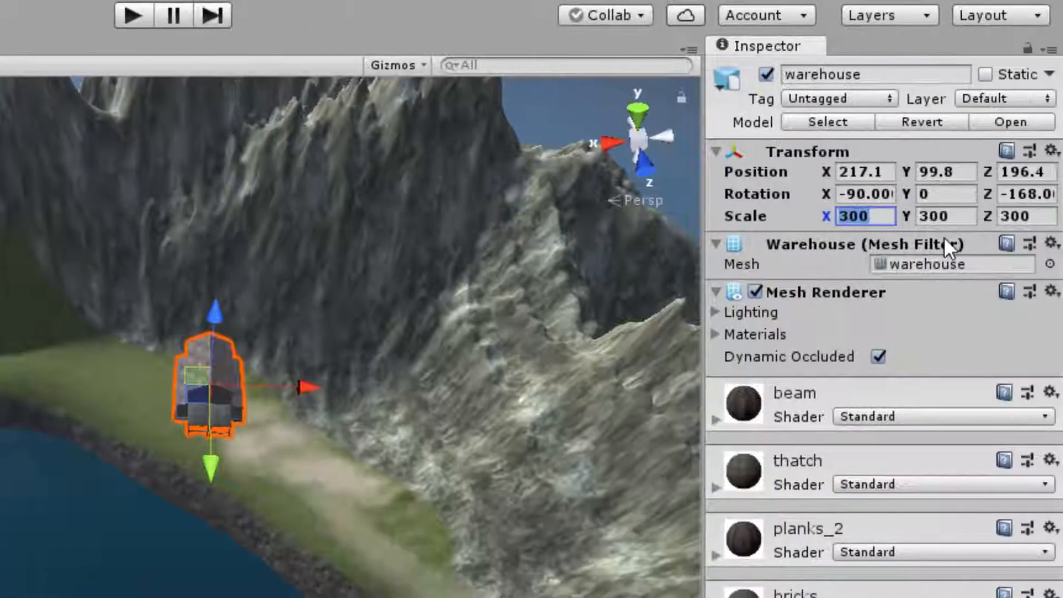
pyautogui.write('2')
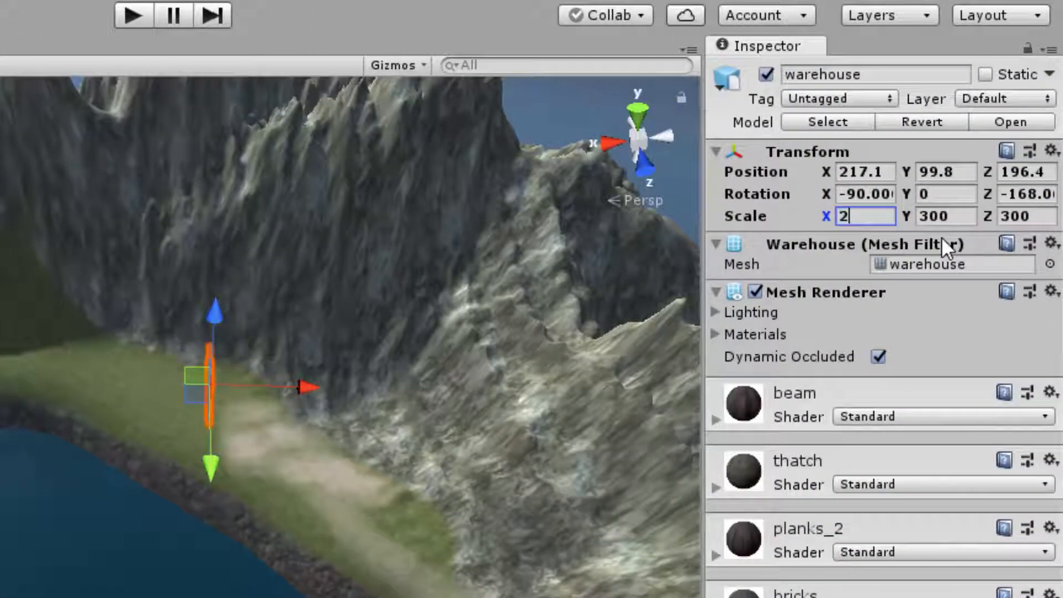
pyautogui.write('20')
pyautogui.press('Tab')
pyautogui.write('220')
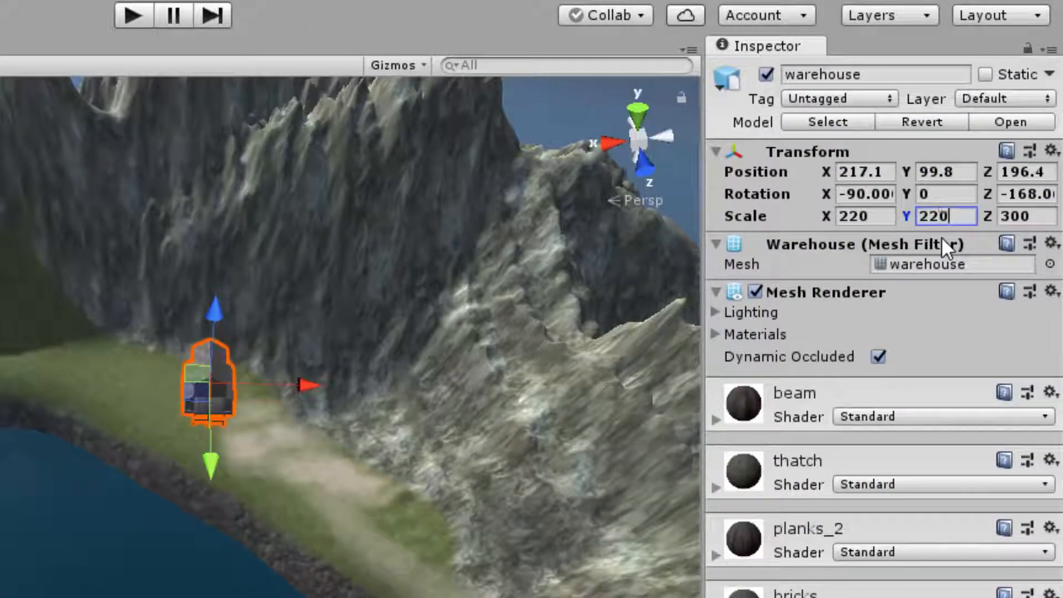
pyautogui.press('Tab')
pyautogui.write('220')
# Rotate the warehouse to about -386.1 on Z and shift it to about X 216.63, Z 200.14.
pyautogui.keyDown('alt'); pyautogui.moveTo(320, 510); pyautogui.dragTo(469, 257); pyautogui.keyUp('alt')
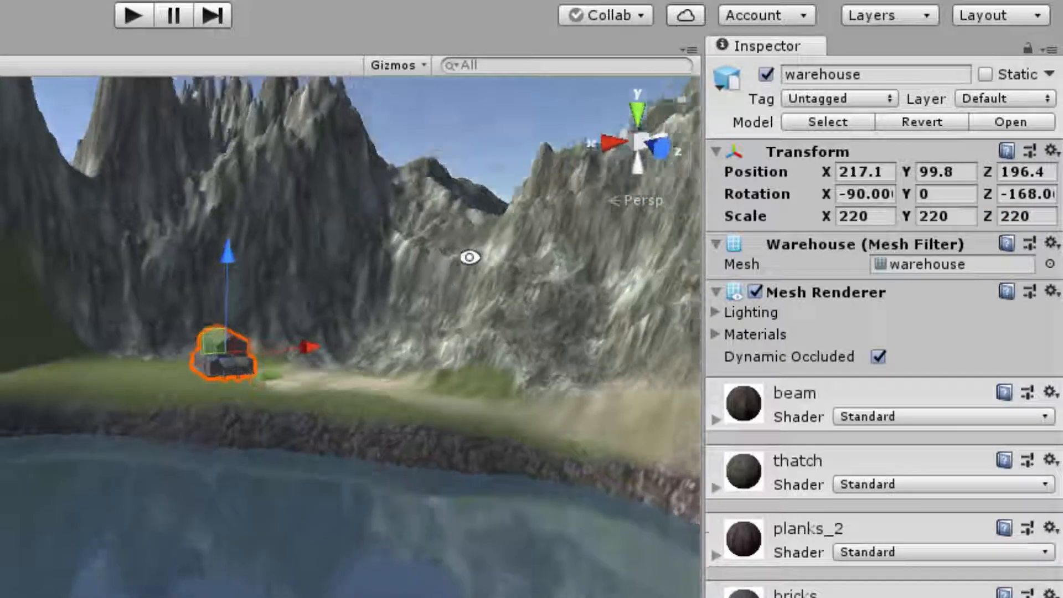
pyautogui.scroll(5, 360, 372)
pyautogui.press('e')
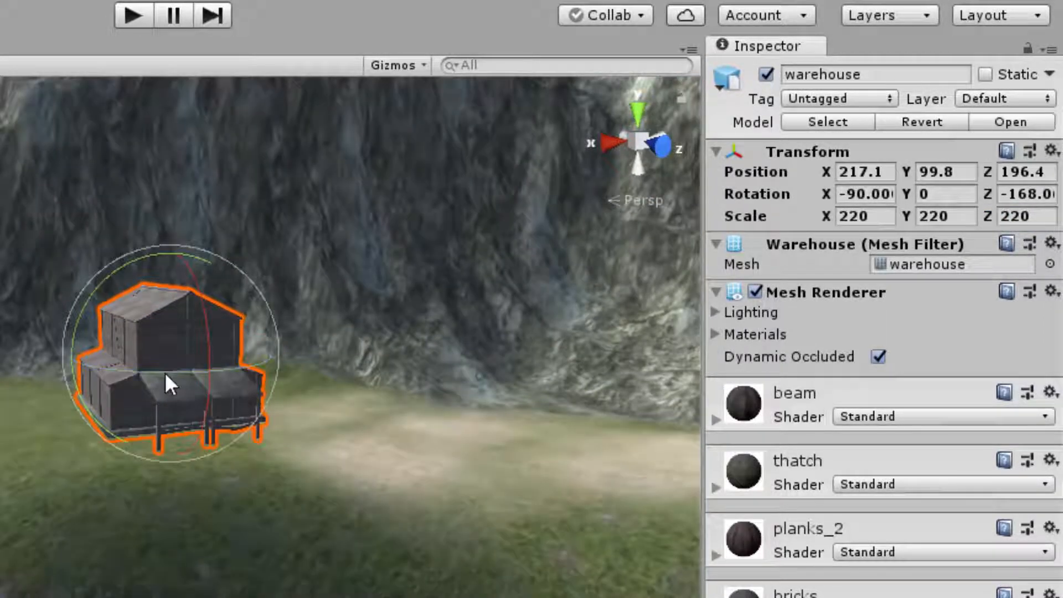
pyautogui.moveTo(165, 372); pyautogui.dragTo(1038, 148)
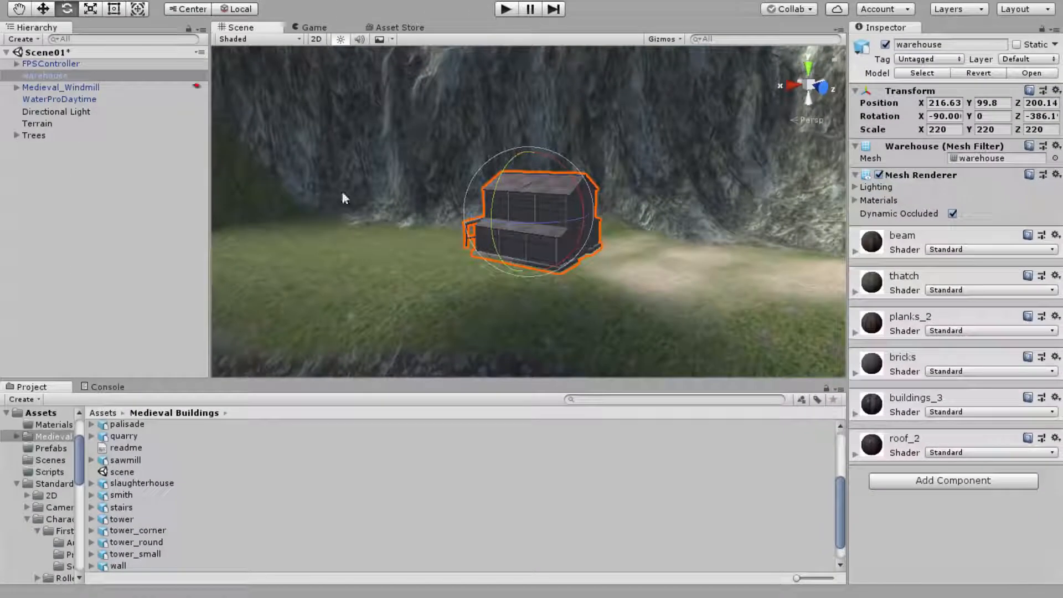
# Move the FPSController from the windmill to the path near the warehouse, at about X 199.8, Z 233.
pyautogui.doubleClick(51, 63)
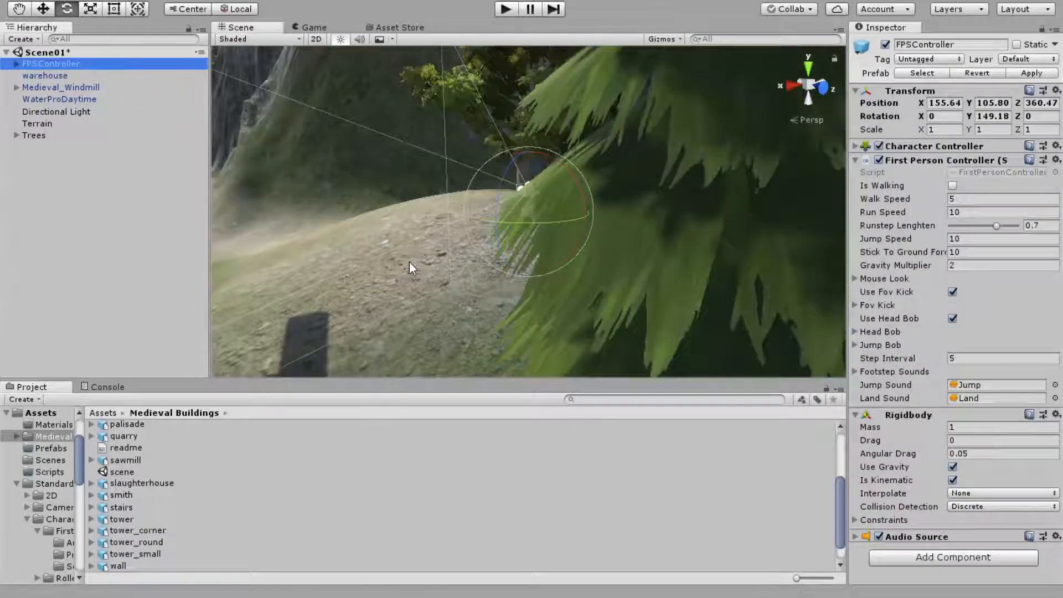
pyautogui.scroll(-6, 407, 270)
pyautogui.keyDown('alt'); pyautogui.moveTo(421, 282); pyautogui.dragTo(786, 464); pyautogui.keyUp('alt')
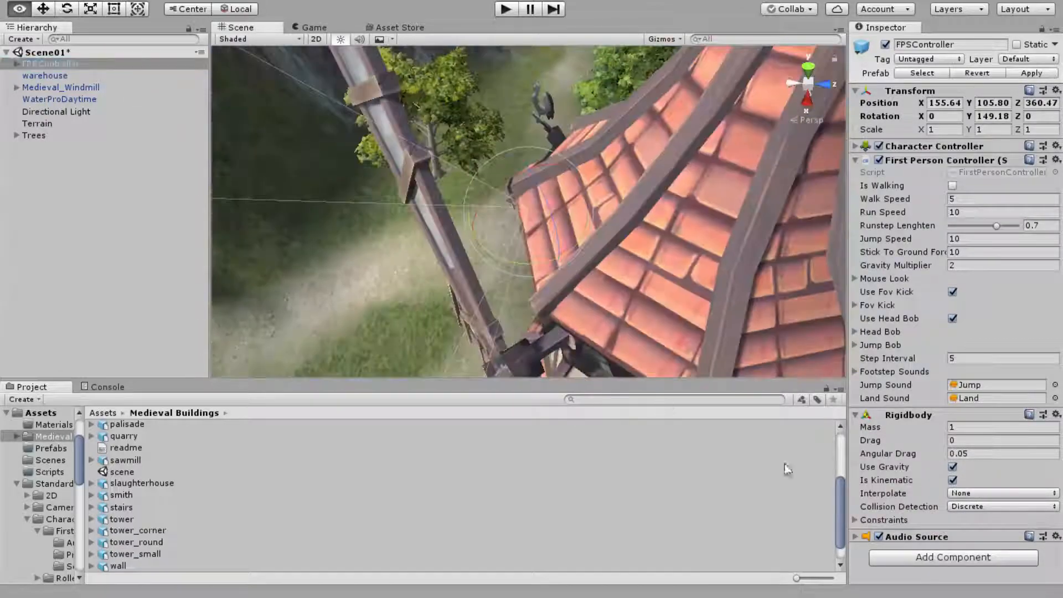
pyautogui.scroll(-10, 533, 270)
pyautogui.scroll(-5, 534, 270)
pyautogui.press('w')
pyautogui.moveTo(476, 233); pyautogui.dragTo(327, 222)
pyautogui.press('f')
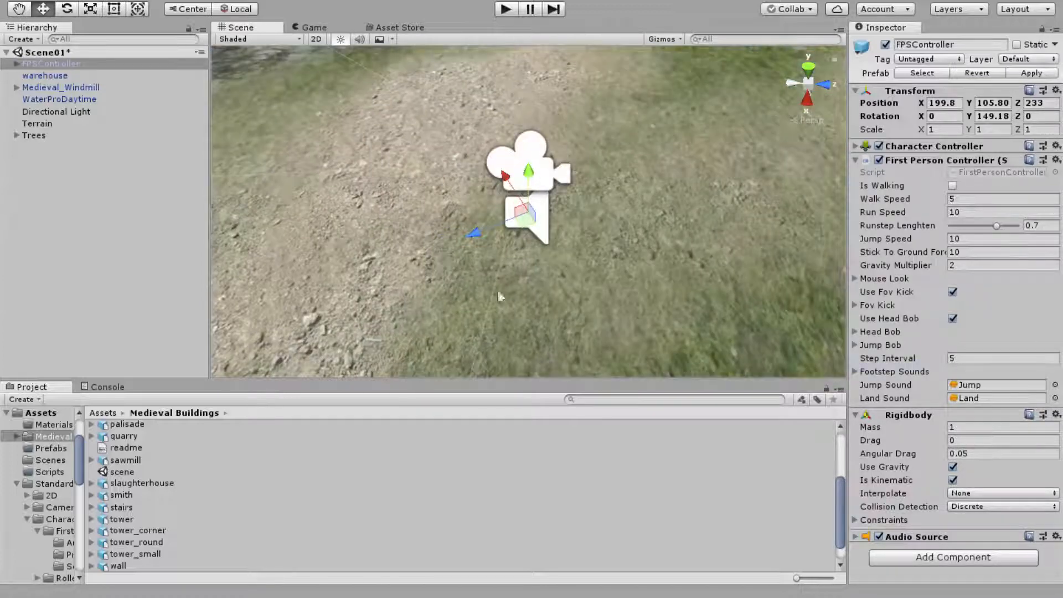
# Expand the Character Controller settings and lower the FPSController's capsule to just above the ground, at about X 193.5, Y 101, Z 229.2.
pyautogui.keyDown('alt'); pyautogui.moveTo(592, 290); pyautogui.dragTo(565, 131); pyautogui.keyUp('alt')
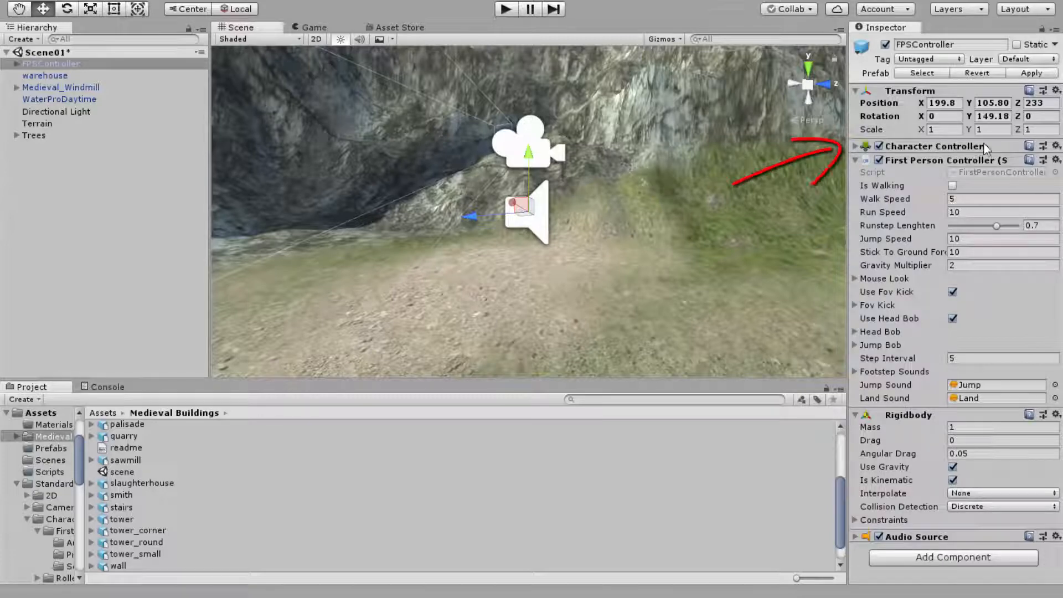
pyautogui.click(854, 146)
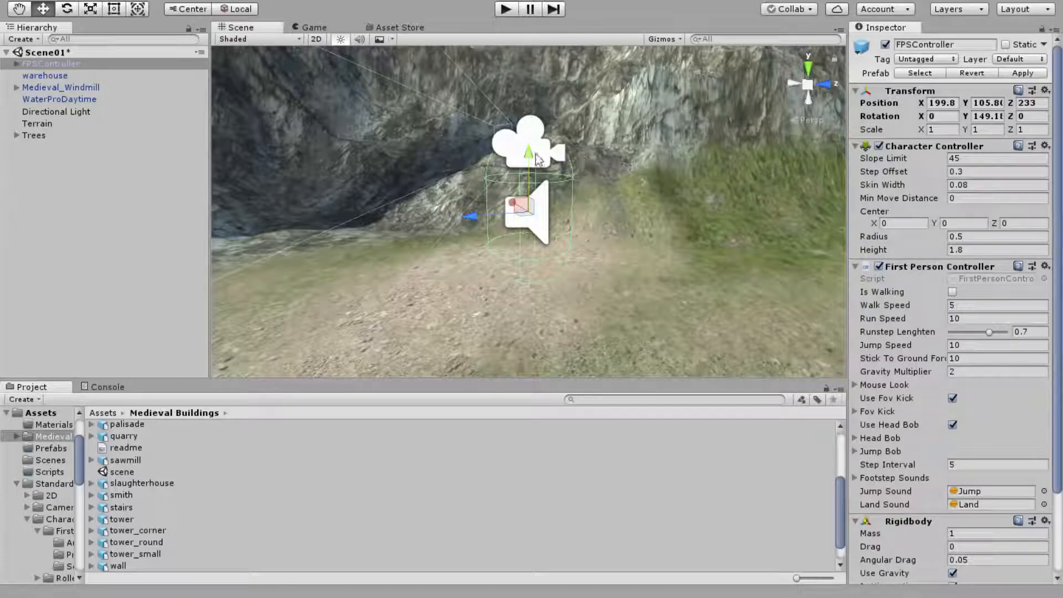
pyautogui.moveTo(531, 154); pyautogui.dragTo(475, 253)
pyautogui.scroll(-5, 626, 243)
pyautogui.scroll(-4, 565, 283)
pyautogui.press('f')
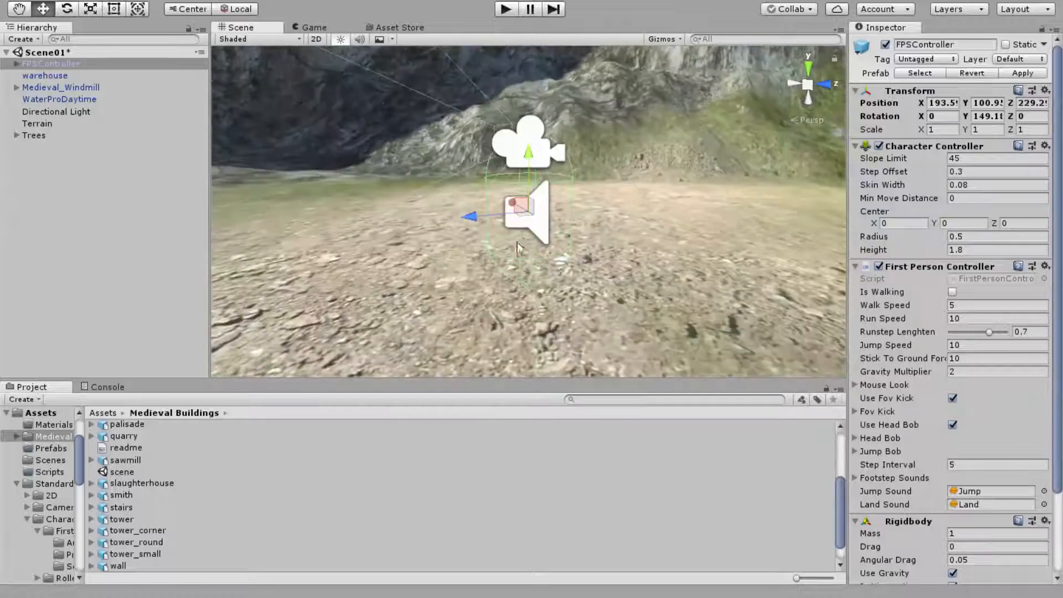
pyautogui.moveTo(530, 151)
pyautogui.mouseDown()
pyautogui.moveTo(531, 185)
pyautogui.moveTo(537, 157)
pyautogui.mouseUp()
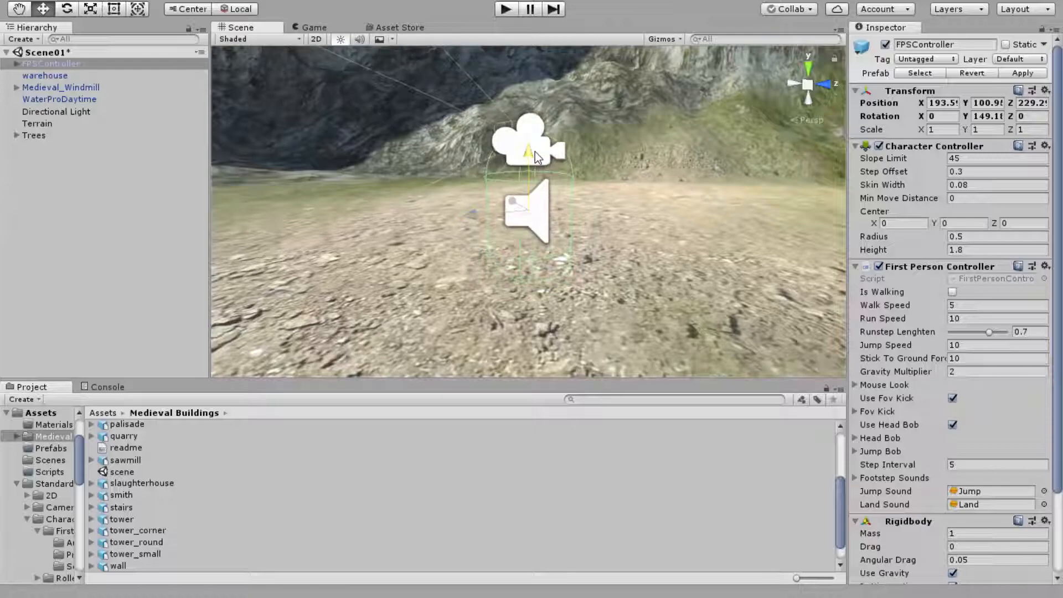
pyautogui.keyDown('alt'); pyautogui.moveTo(609, 223); pyautogui.dragTo(258, 189); pyautogui.keyUp('alt')
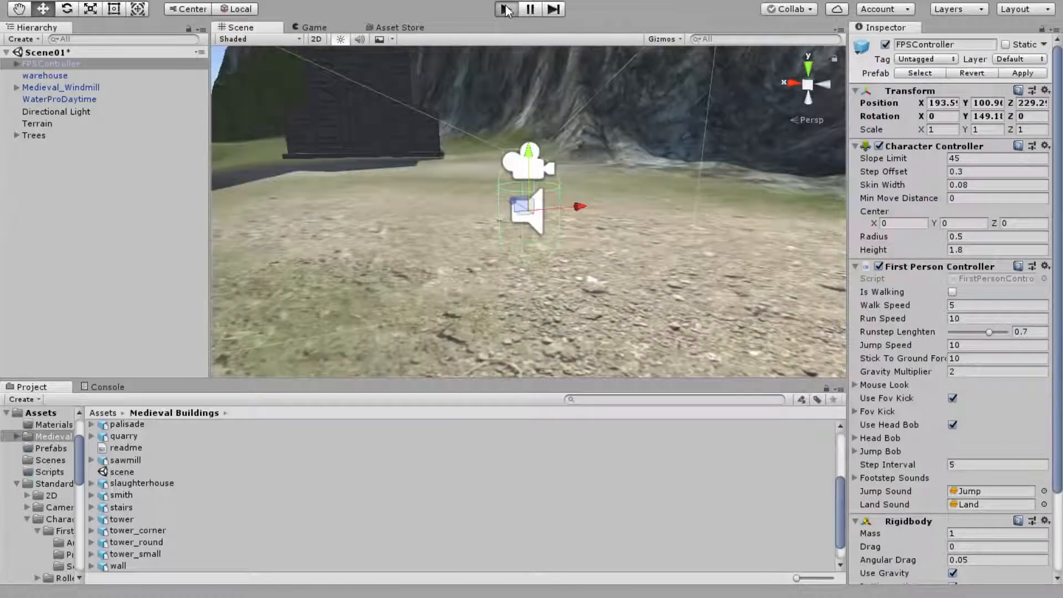
# Play-test the scene by walking up to, through and around the warehouse to check its collision, and stop the game.
pyautogui.click(506, 10)
pyautogui.press('w')
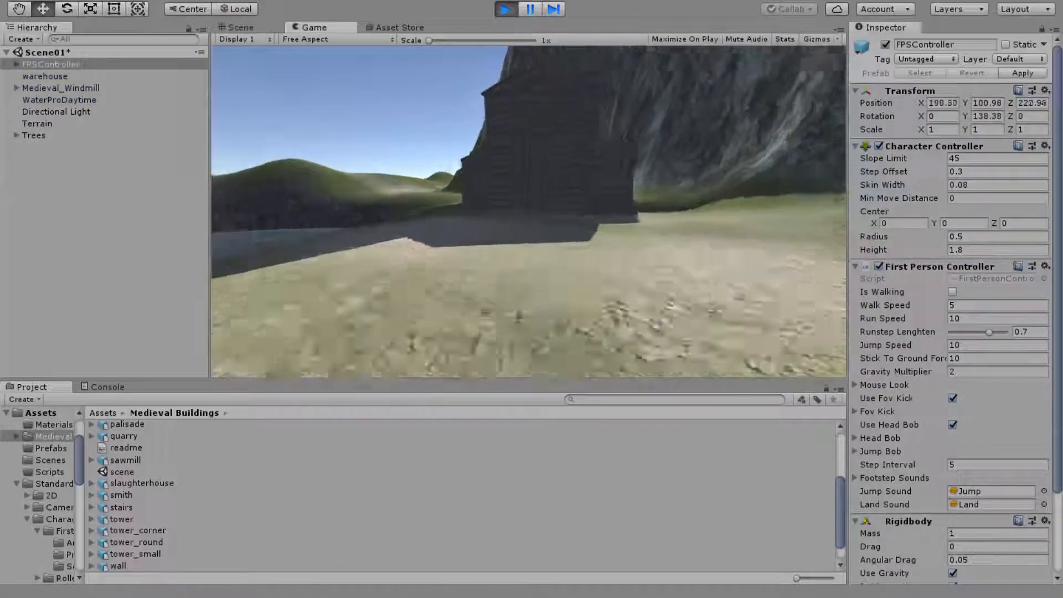
pyautogui.press('w')
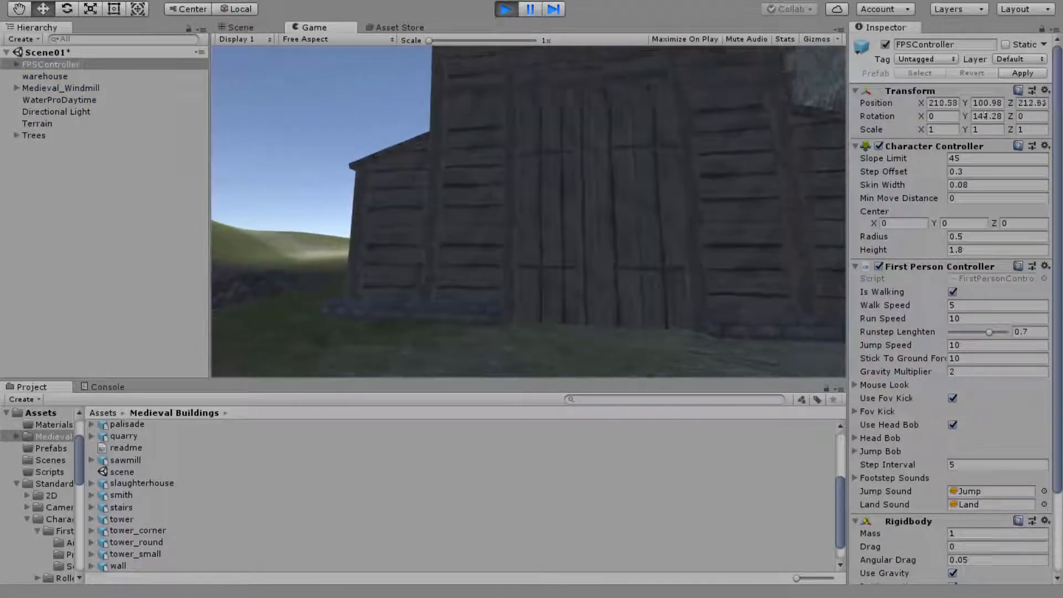
pyautogui.press('w')
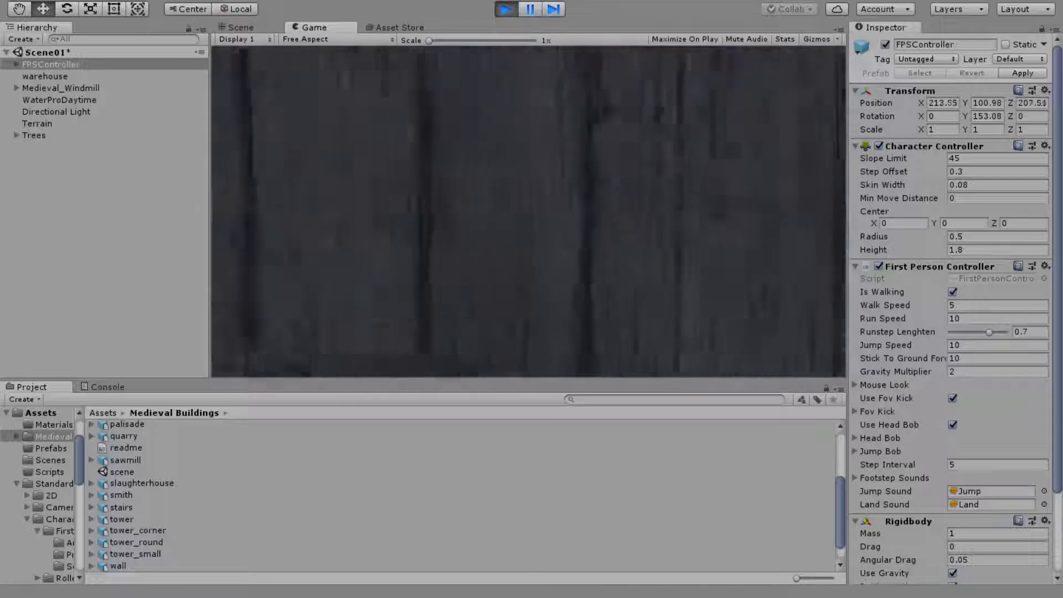
pyautogui.press('w')
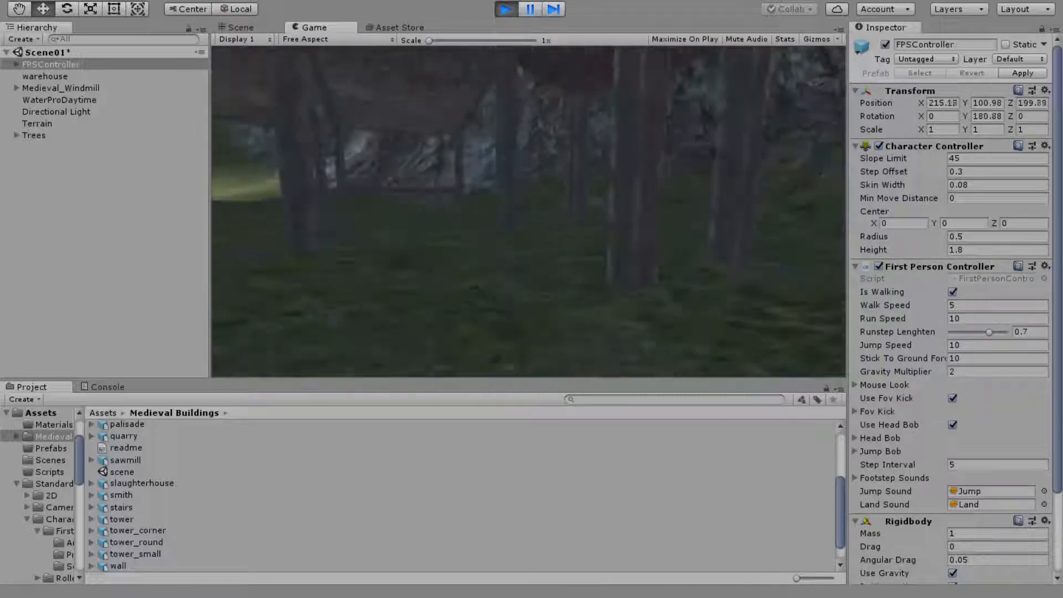
pyautogui.hotkey('shift', 'w')
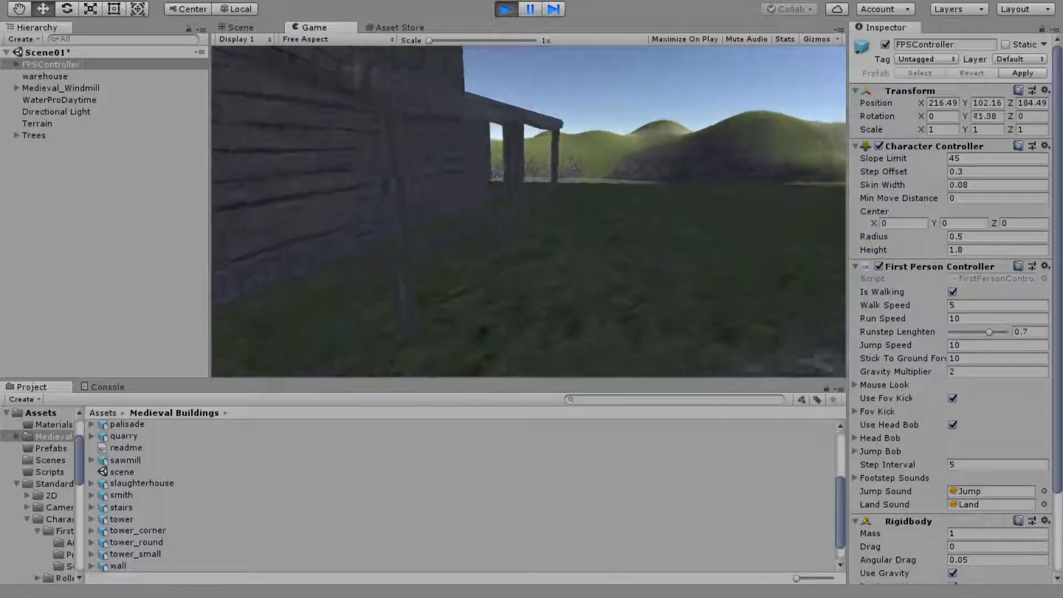
pyautogui.press('w')
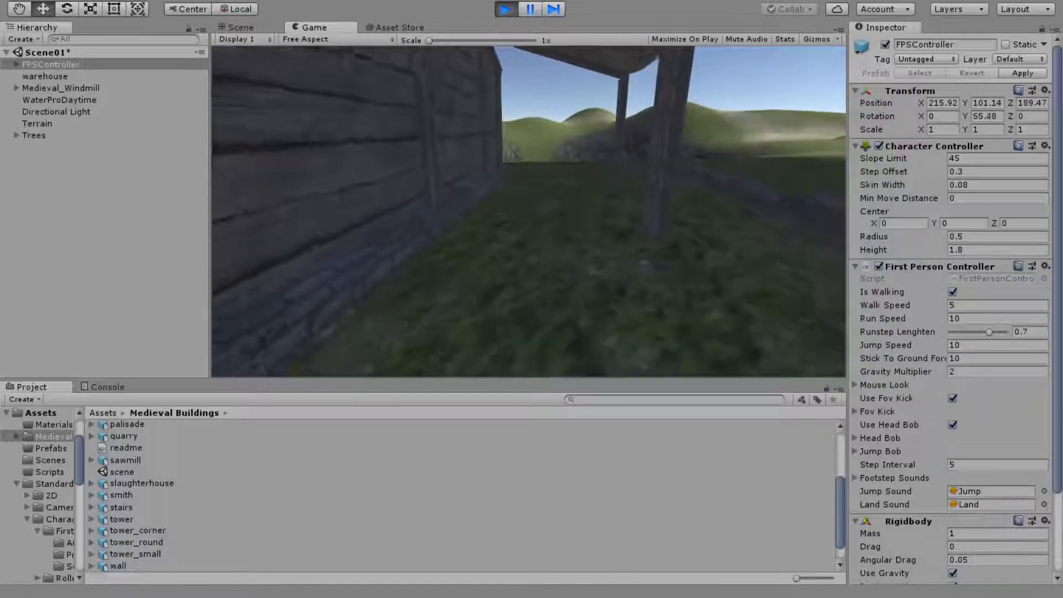
pyautogui.press('w')
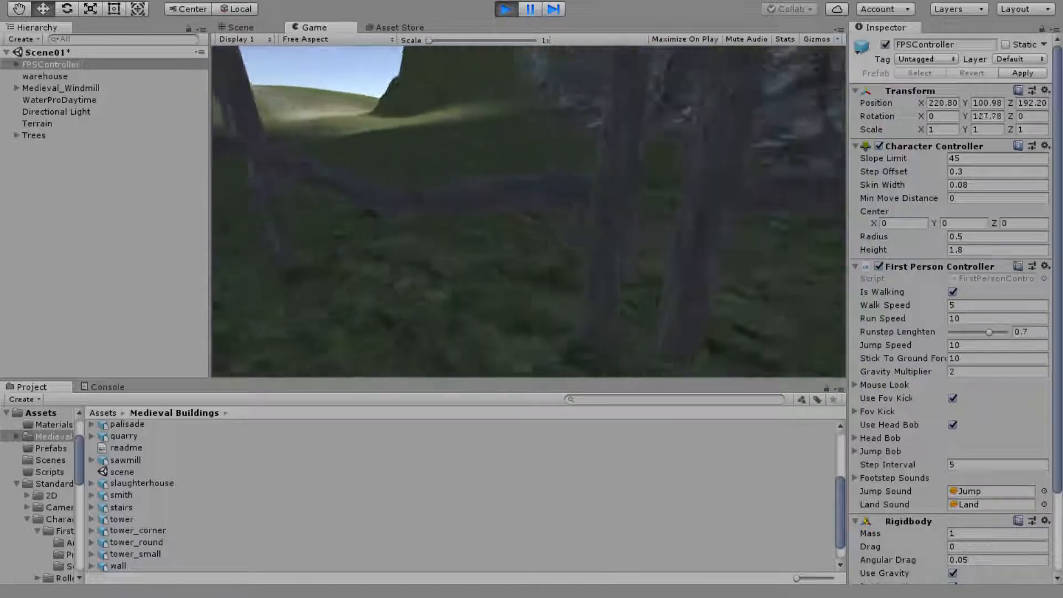
pyautogui.press('w')
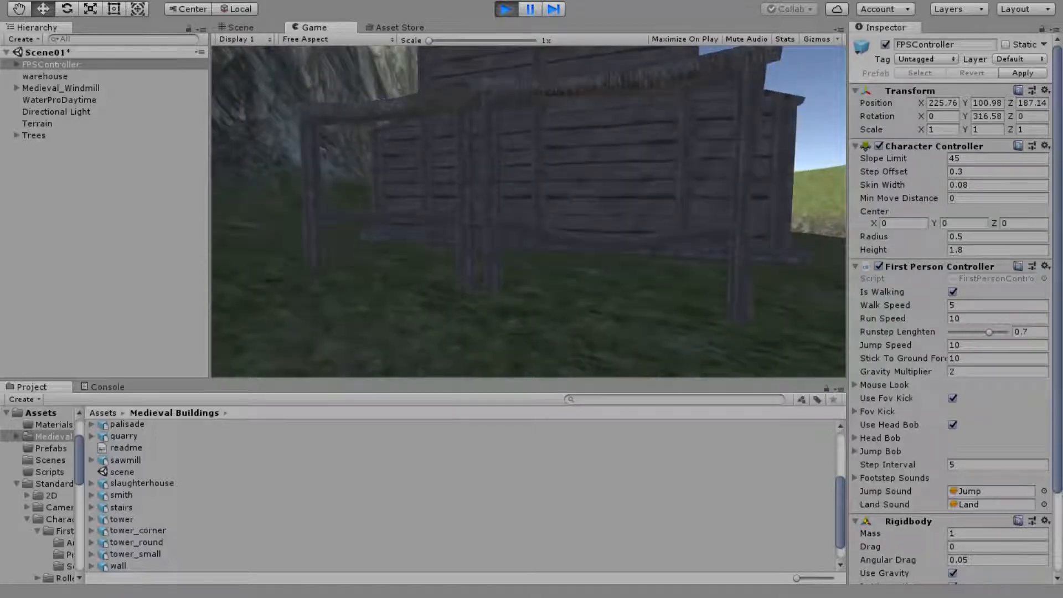
pyautogui.hotkey('ctrl', 'p')
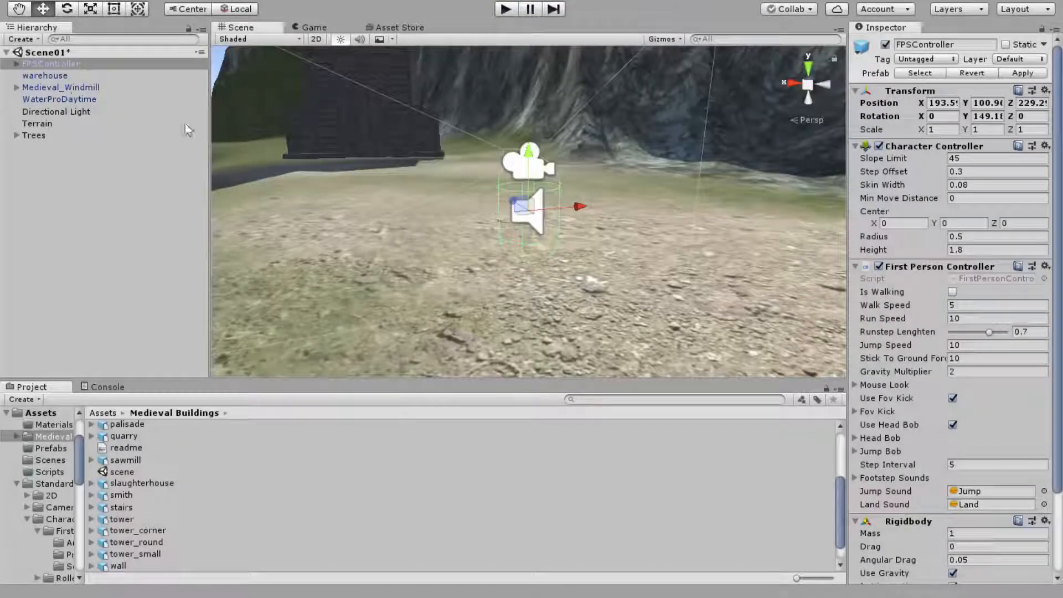
# Select the warehouse in the scene, frame it and add a Box Collider component to it.
pyautogui.click(335, 126)
pyautogui.press('f')
pyautogui.keyDown('alt'); pyautogui.moveTo(552, 270); pyautogui.dragTo(713, 281); pyautogui.keyUp('alt')
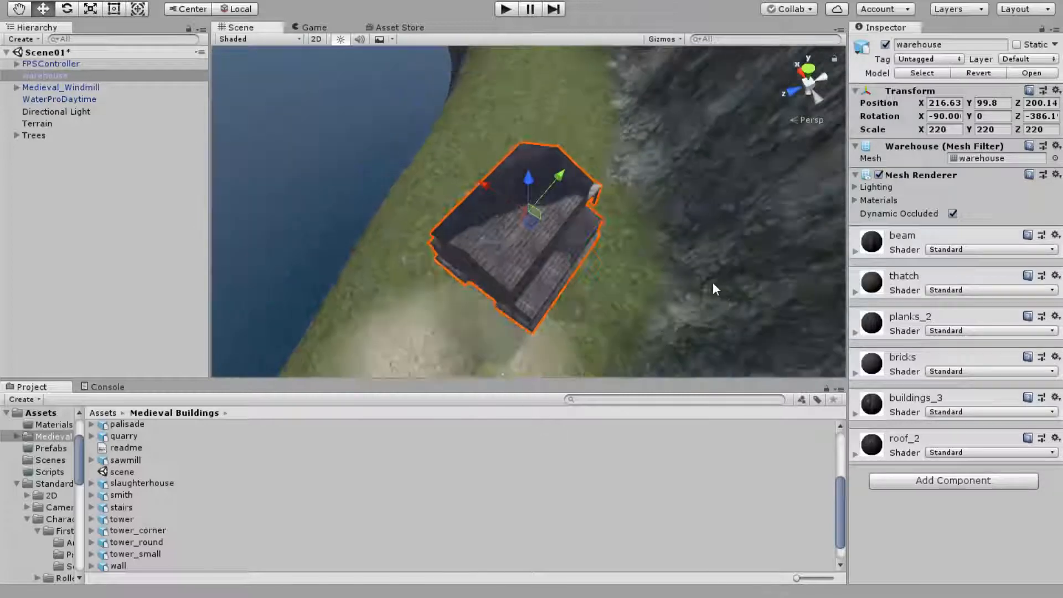
pyautogui.click(969, 481)
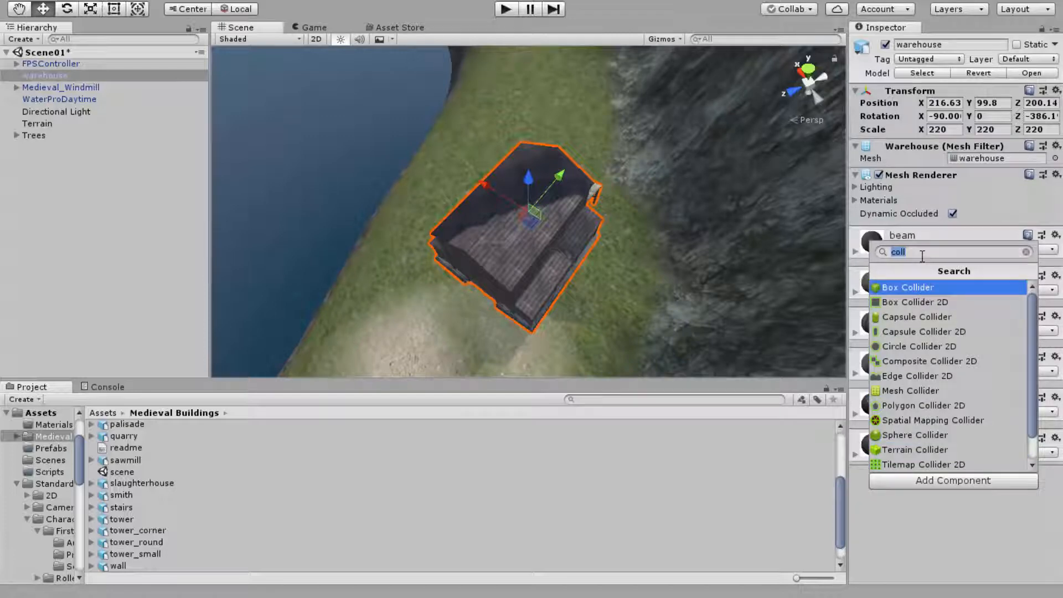
pyautogui.click(925, 287)
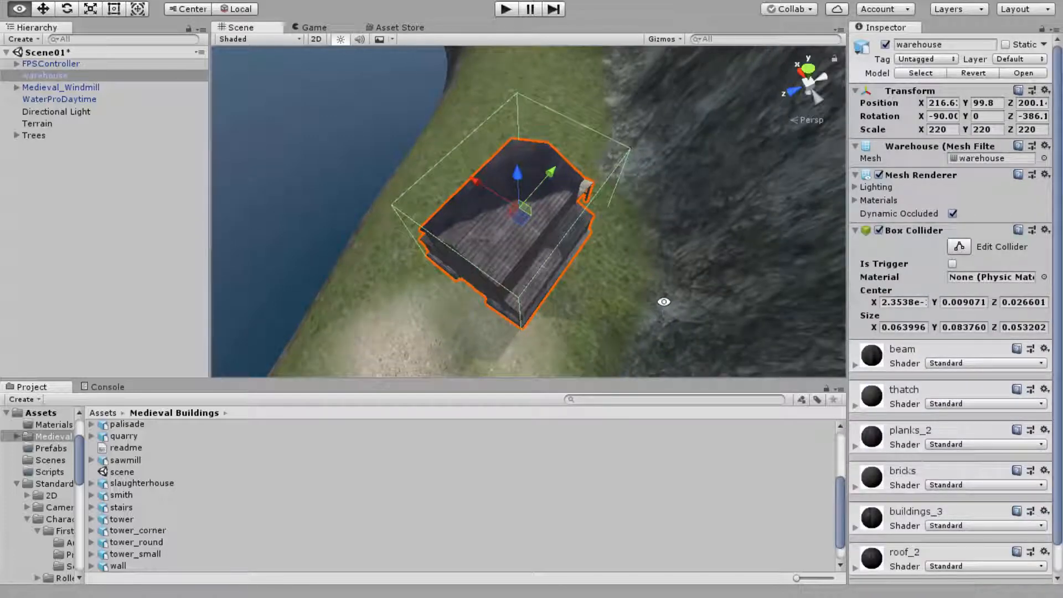
# Shrink the warehouse's box collider to the main building without the porch, with Y size about 0.0666 and Y center about 0.0005.
pyautogui.keyDown('alt'); pyautogui.moveTo(645, 304); pyautogui.dragTo(372, 213); pyautogui.keyUp('alt')
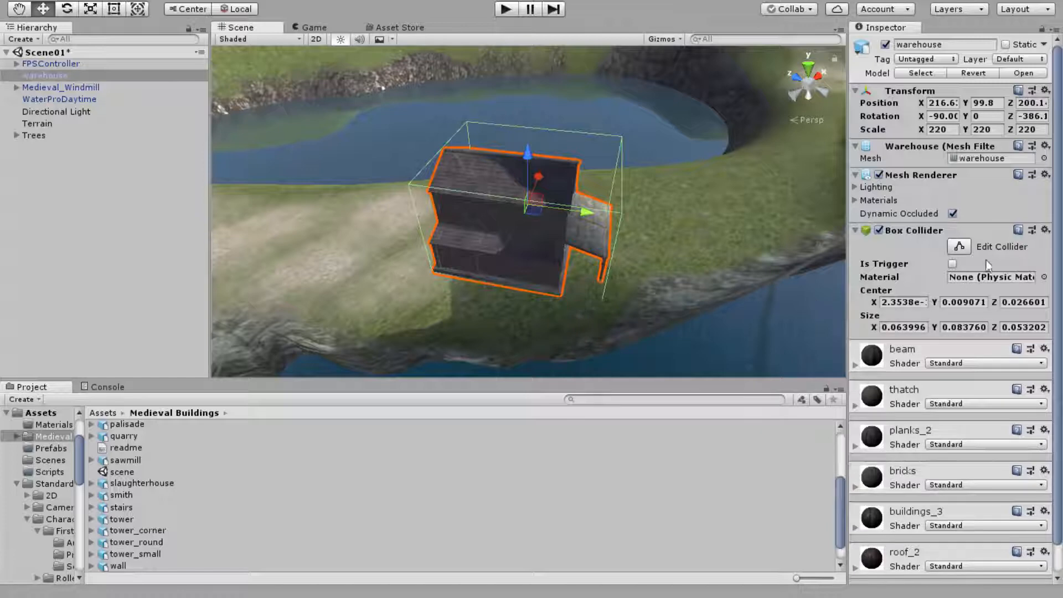
pyautogui.click(960, 247)
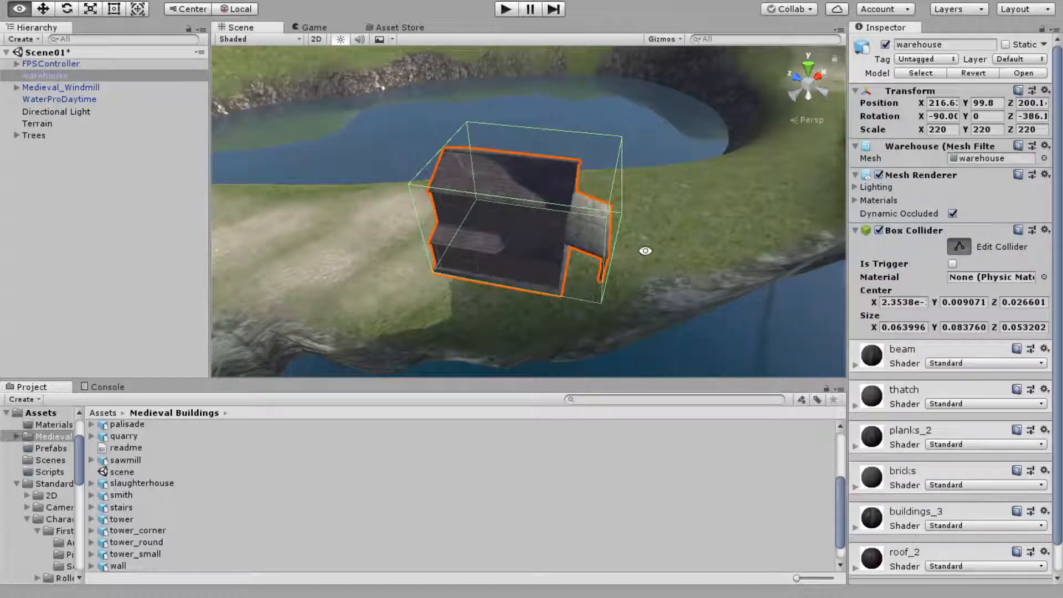
pyautogui.keyDown('alt'); pyautogui.moveTo(645, 251); pyautogui.dragTo(592, 206); pyautogui.keyUp('alt')
pyautogui.scroll(3, 594, 232)
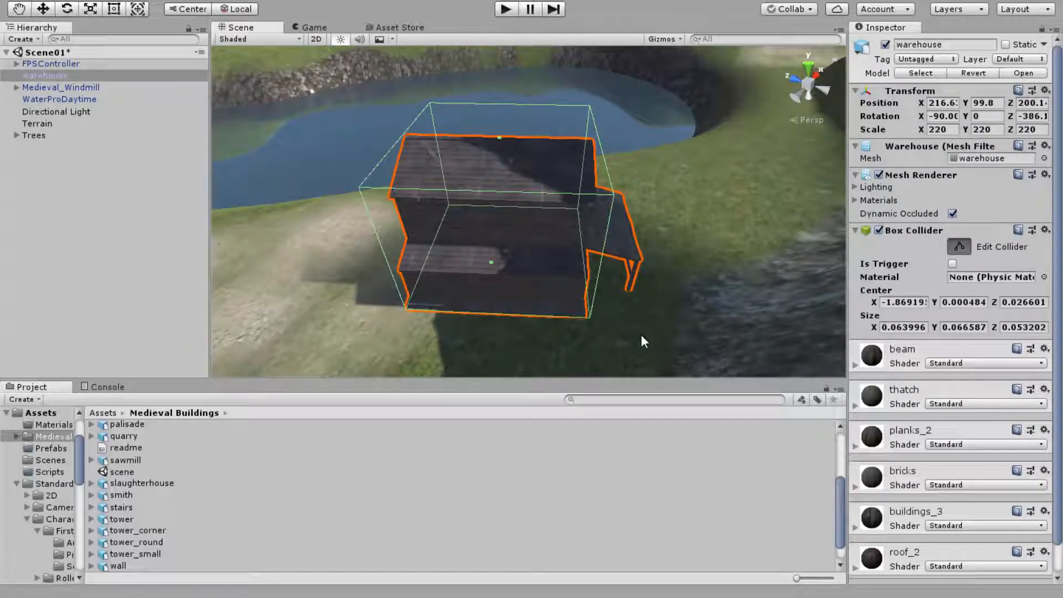
pyautogui.press('q')
pyautogui.moveTo(632, 330); pyautogui.dragTo(545, 307)
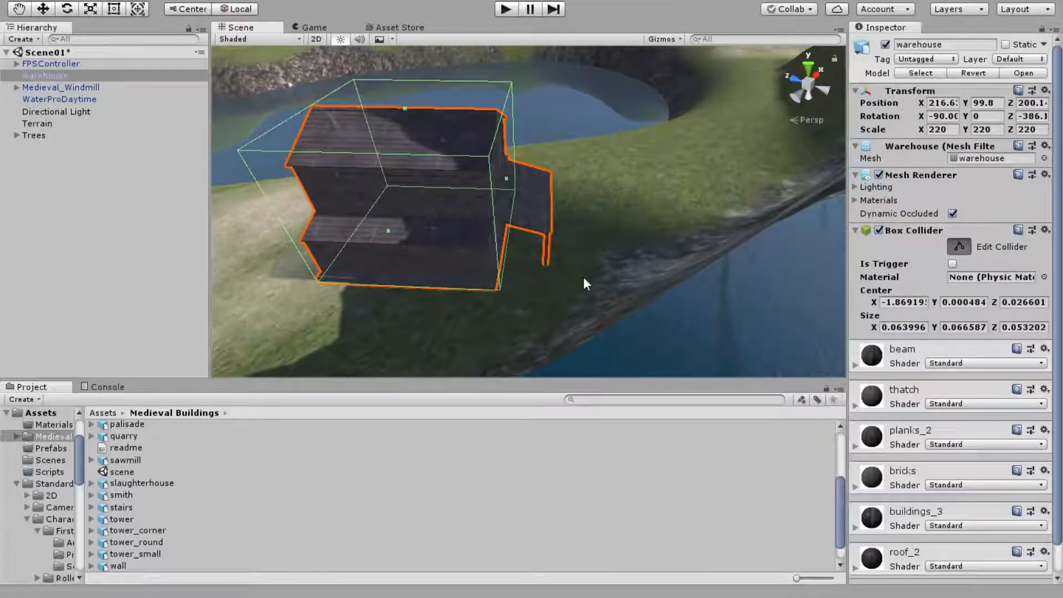
pyautogui.keyDown('alt'); pyautogui.moveTo(584, 275); pyautogui.dragTo(484, 178); pyautogui.keyUp('alt')
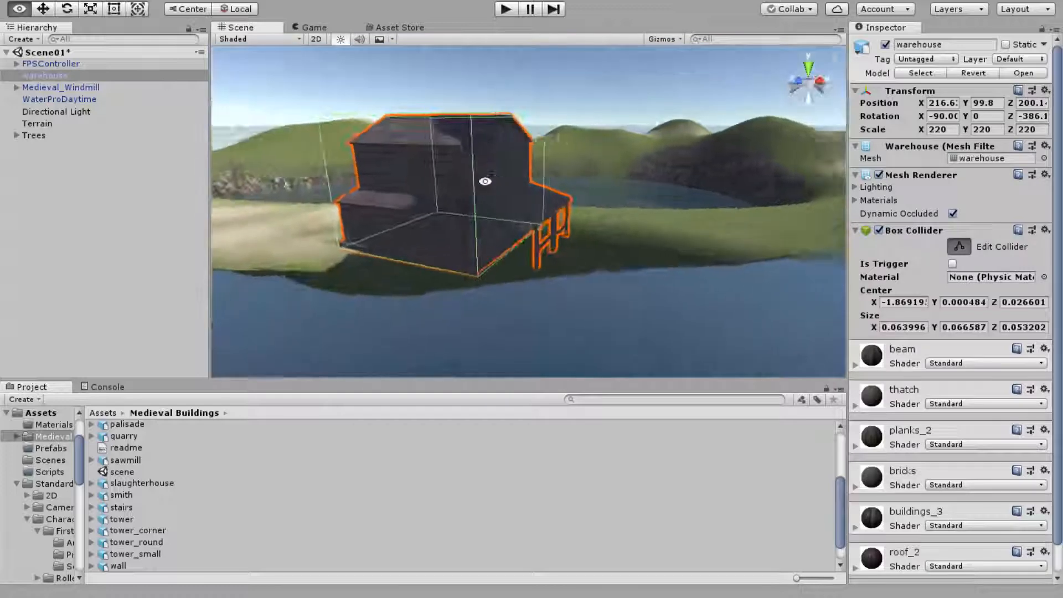
pyautogui.scroll(6, 608, 244)
pyautogui.scroll(1, 606, 242)
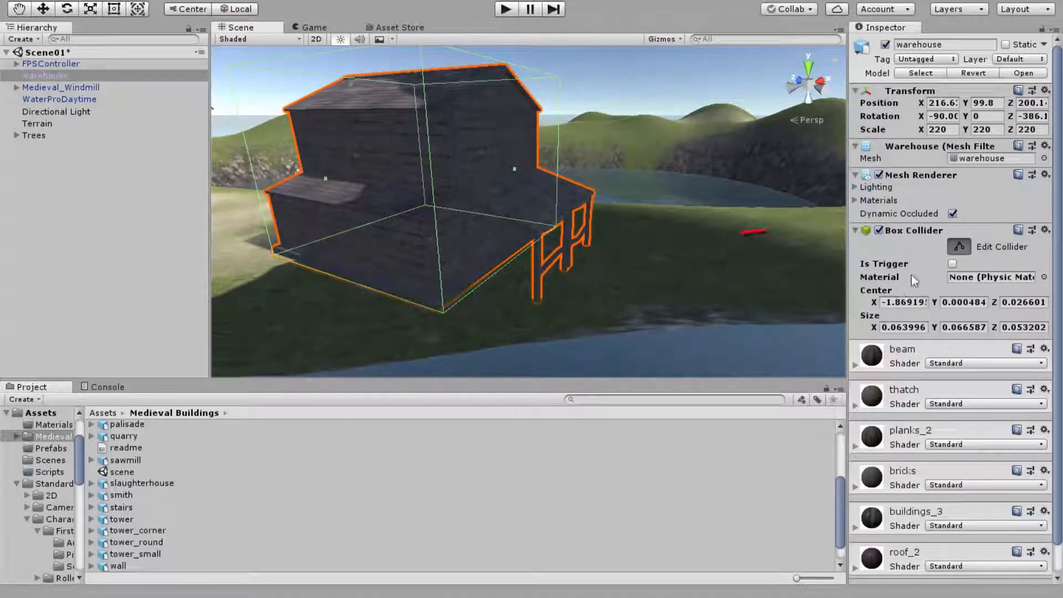
# Collapse the warehouse's first box collider, add a second Box Collider and expand its settings.
pyautogui.click(856, 229)
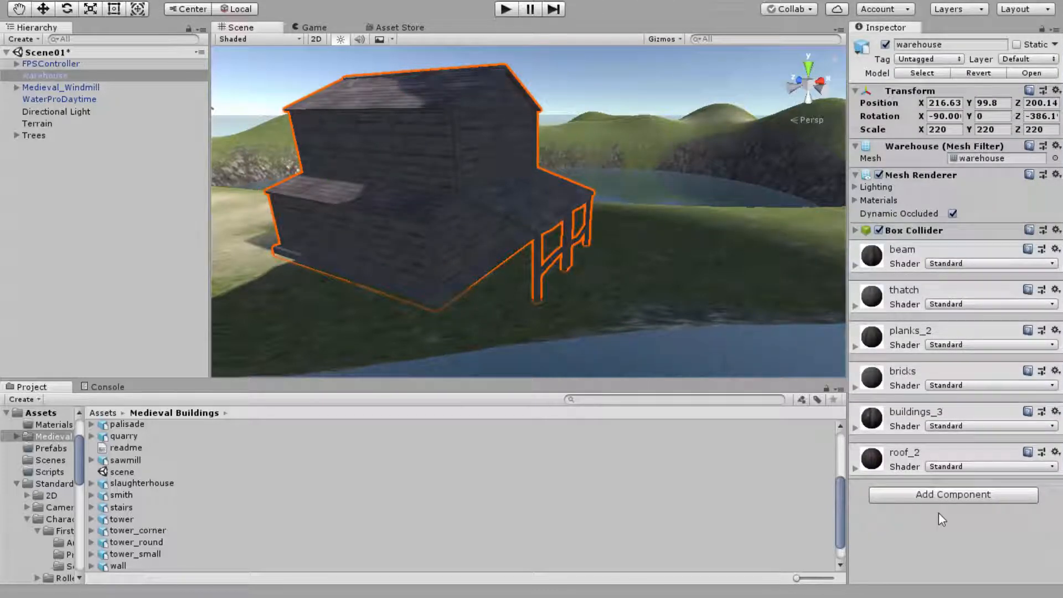
pyautogui.click(948, 494)
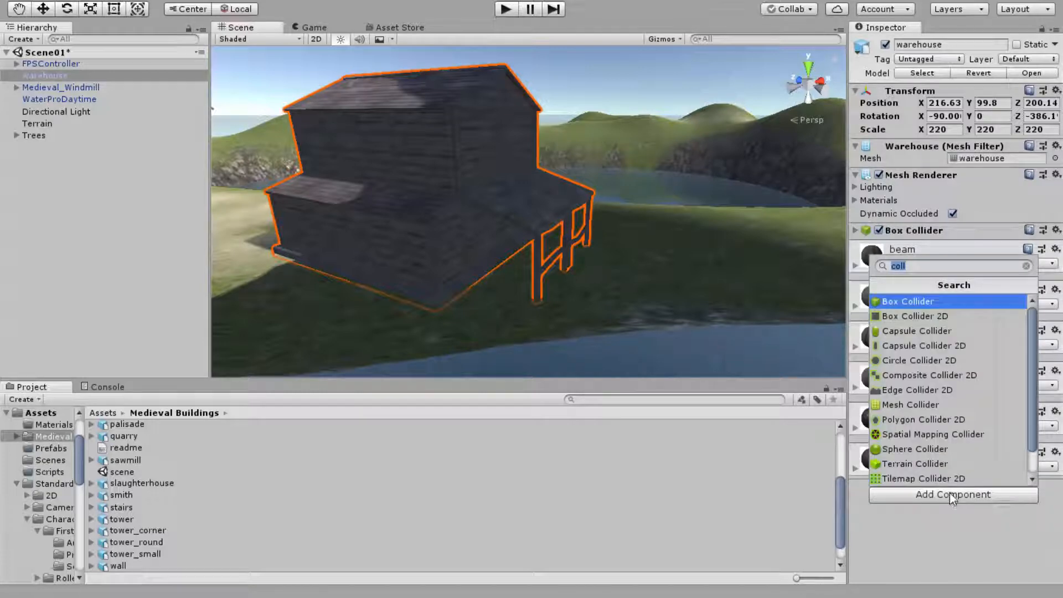
pyautogui.click(932, 303)
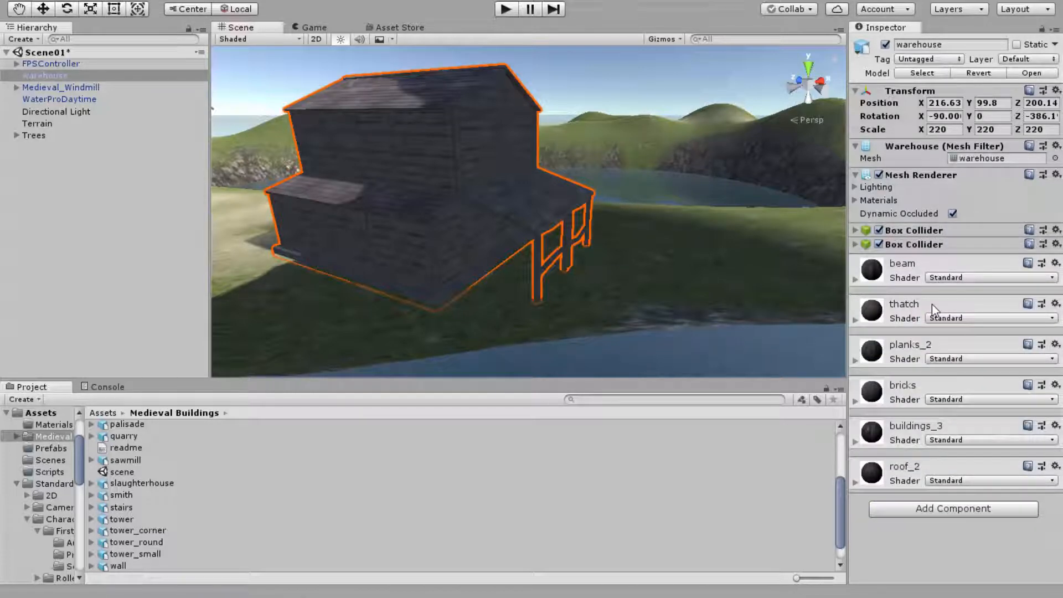
pyautogui.click(854, 244)
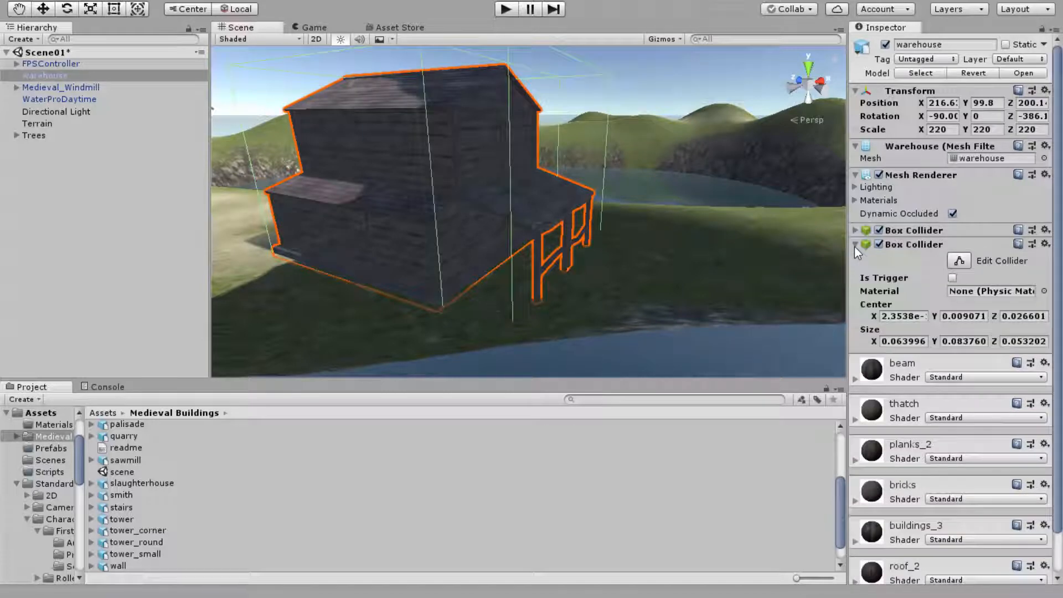
# Reduce the second box collider to a thin slab around the porch posts, about 0.0425 on X and 0.0026 on Y, centered at about Y 0.0497.
pyautogui.keyDown('alt'); pyautogui.moveTo(567, 288); pyautogui.dragTo(560, 98); pyautogui.keyUp('alt')
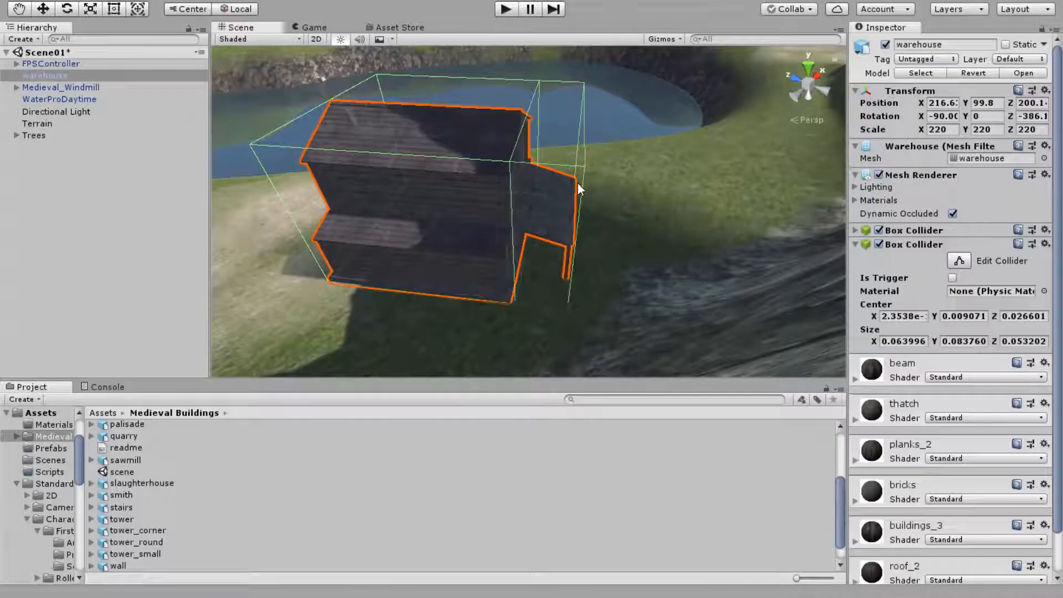
pyautogui.click(964, 262)
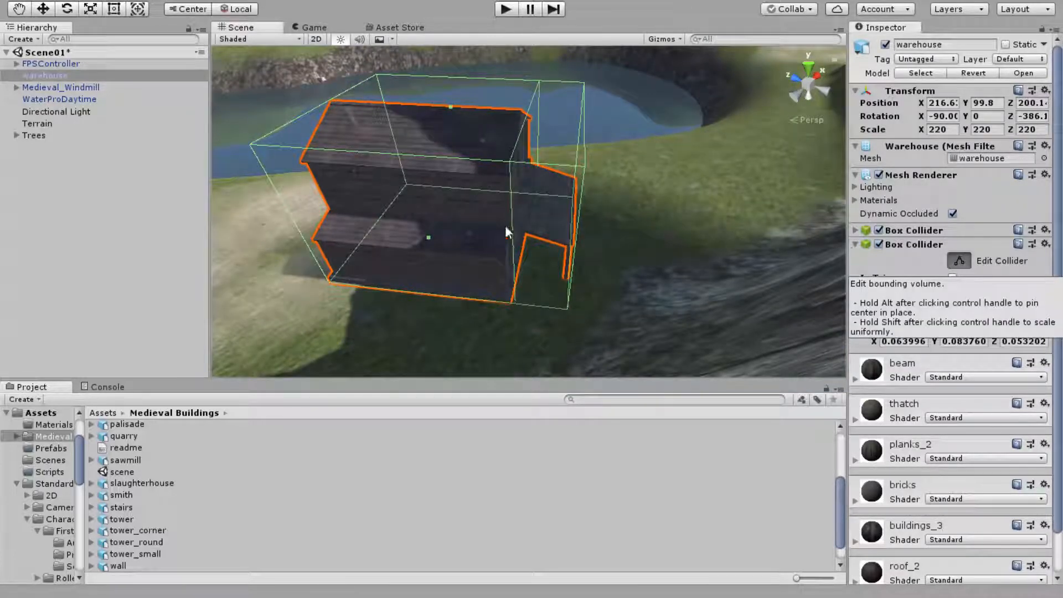
pyautogui.click(354, 172)
pyautogui.moveTo(354, 171); pyautogui.dragTo(549, 214)
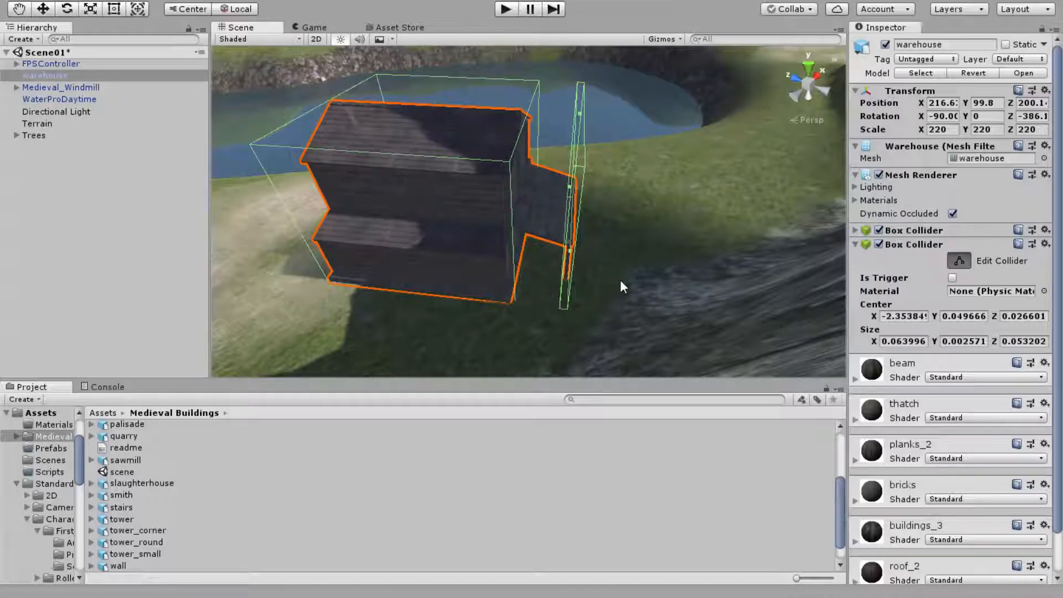
pyautogui.keyDown('alt'); pyautogui.moveTo(662, 293); pyautogui.dragTo(485, 268); pyautogui.keyUp('alt')
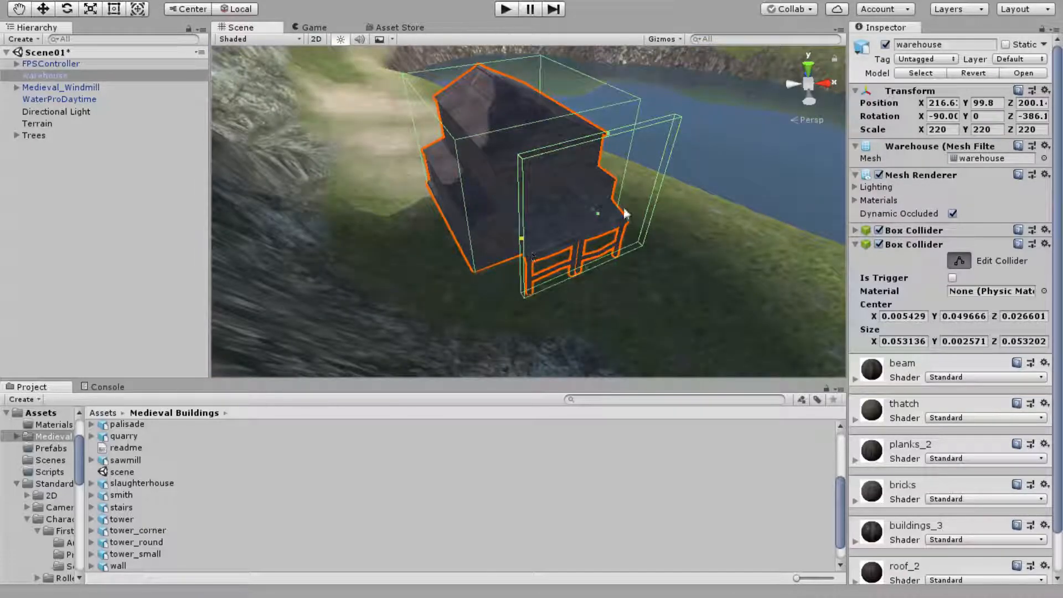
pyautogui.keyDown('alt'); pyautogui.moveTo(627, 250); pyautogui.dragTo(606, 223); pyautogui.keyUp('alt')
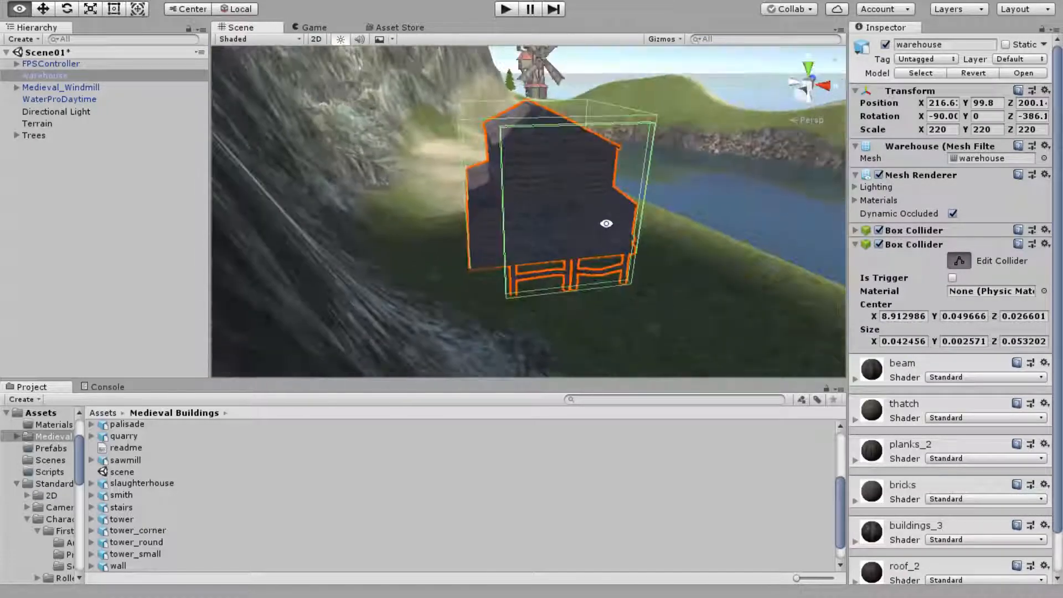
# Play-test the warehouse's two box colliders by walking against its walls, around the porch and back to the path.
pyautogui.click(505, 10)
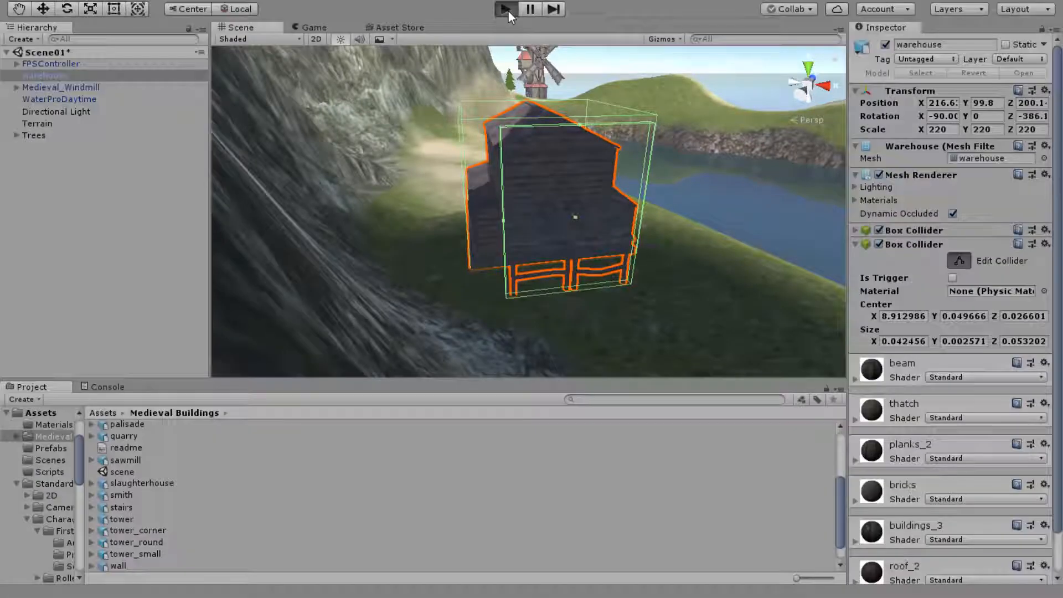
pyautogui.press('w')
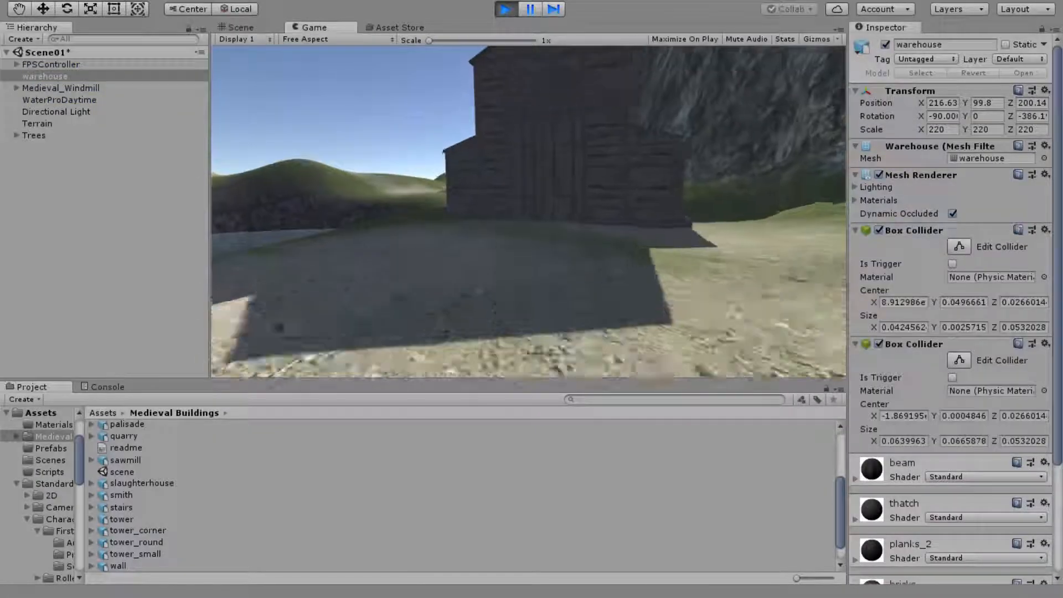
pyautogui.press('w')
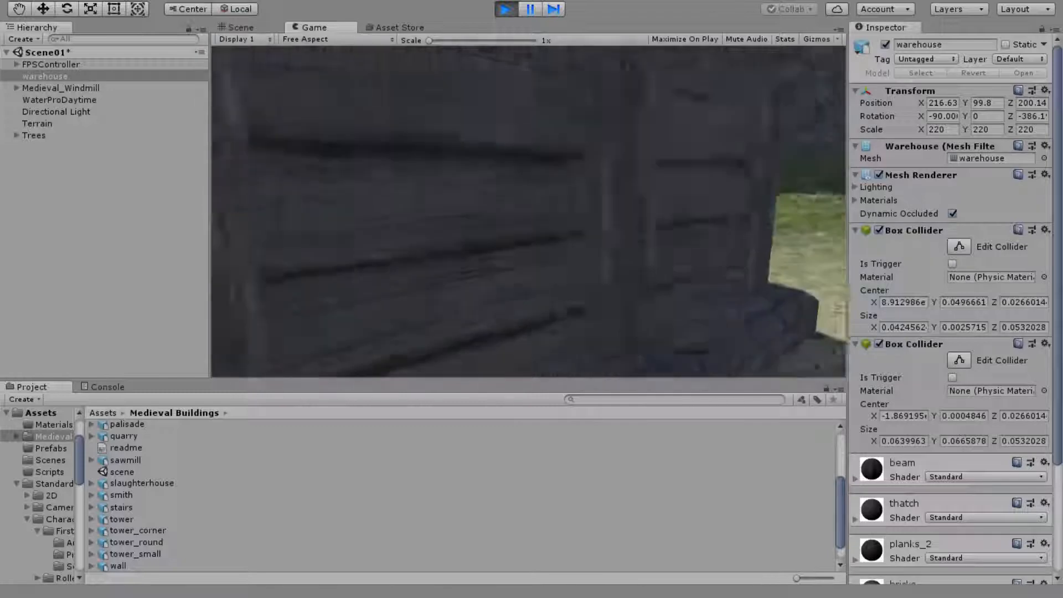
pyautogui.press('w')
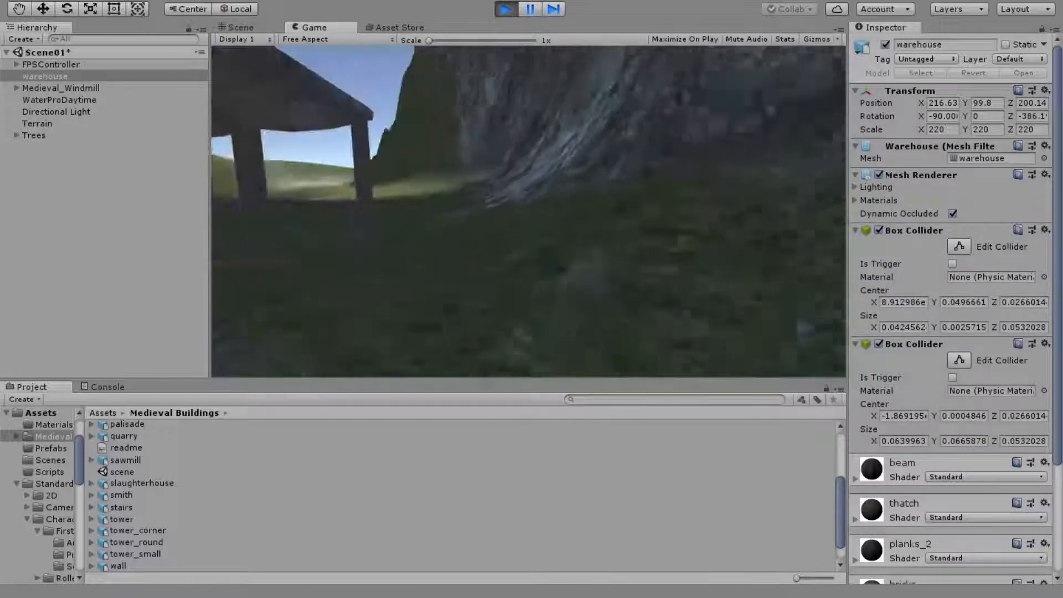
pyautogui.press('w')
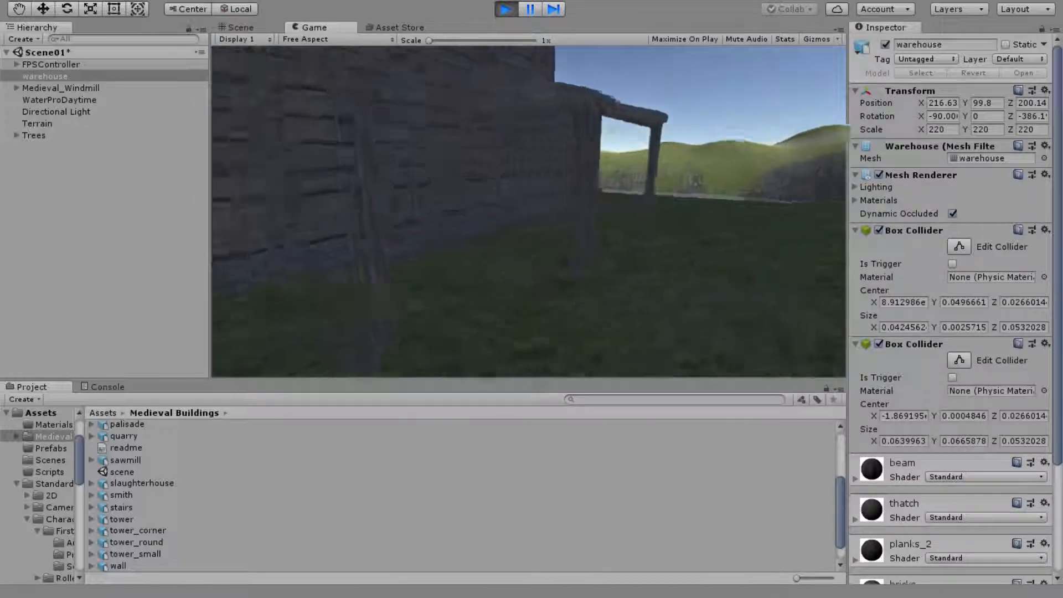
pyautogui.press('w')
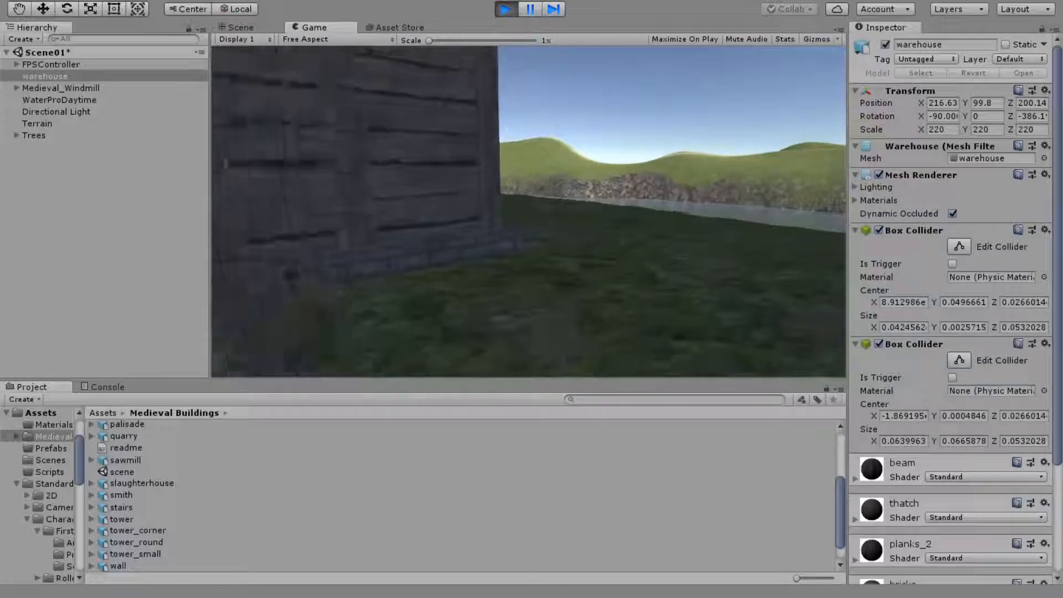
pyautogui.press('w')
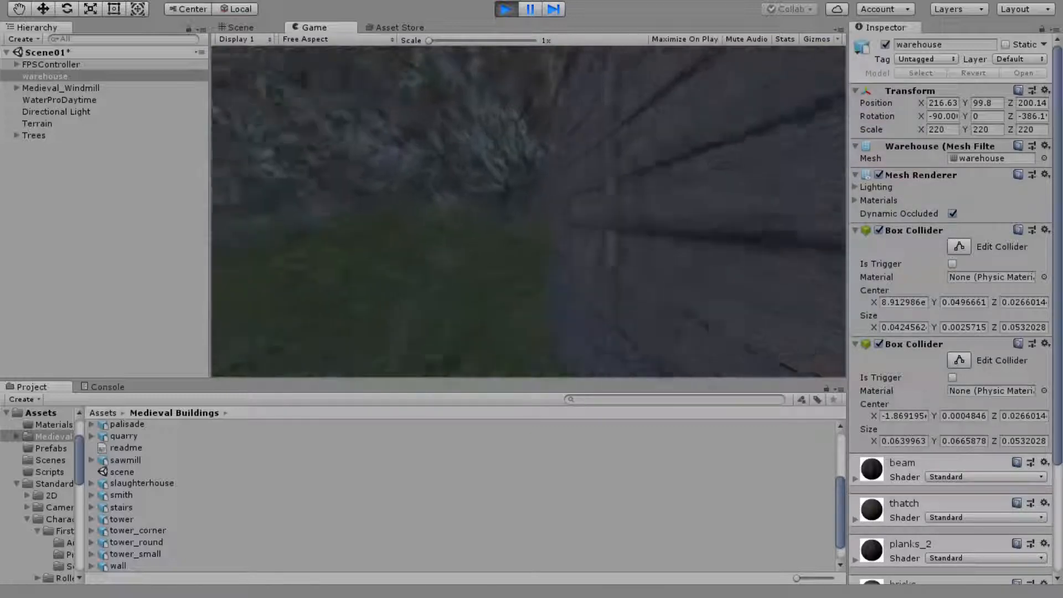
pyautogui.press('w')
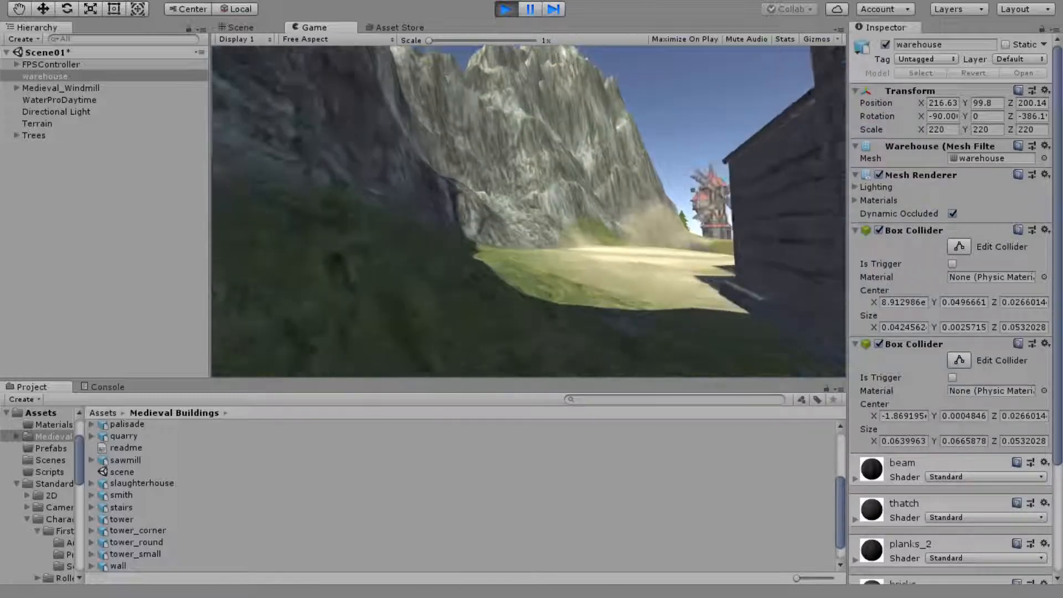
pyautogui.press('w')
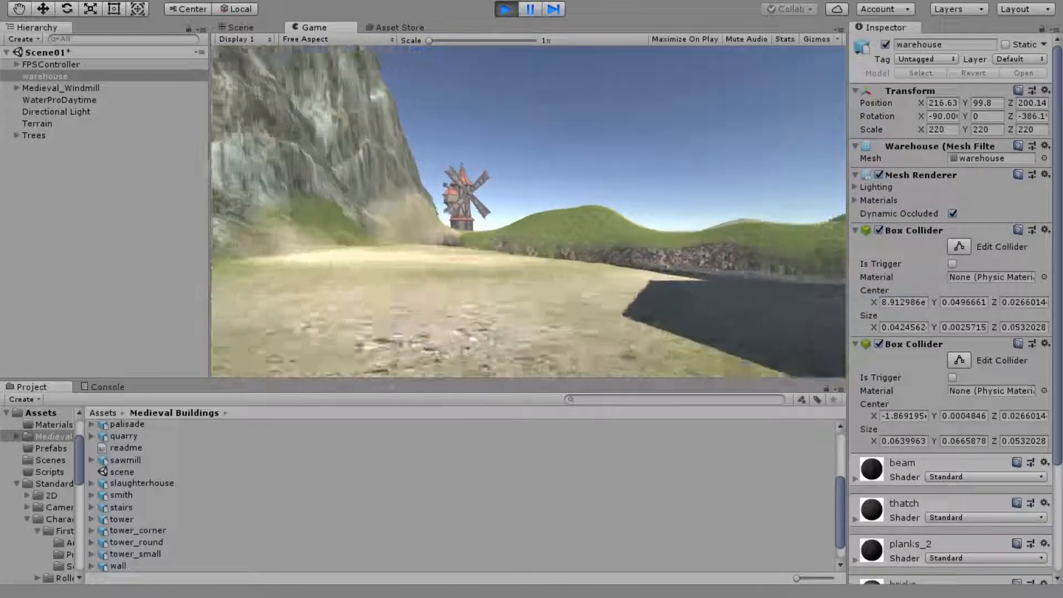